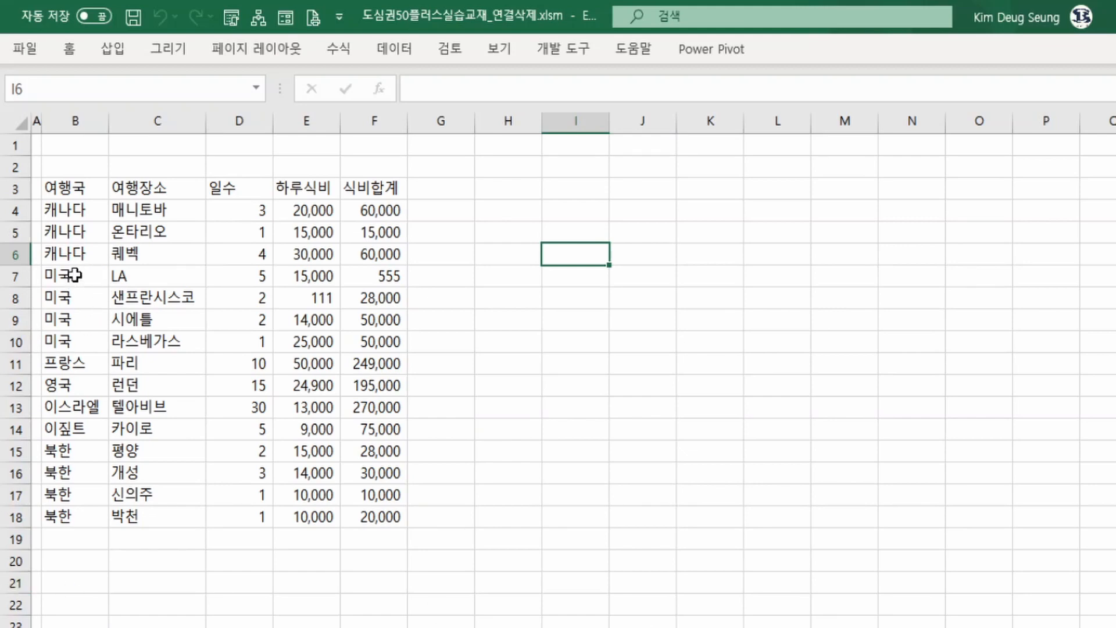
# Examine the 미국 rows' country, days and meal total cells in the travel table.
pyautogui.moveTo(75, 275); pyautogui.dragTo(69, 337)
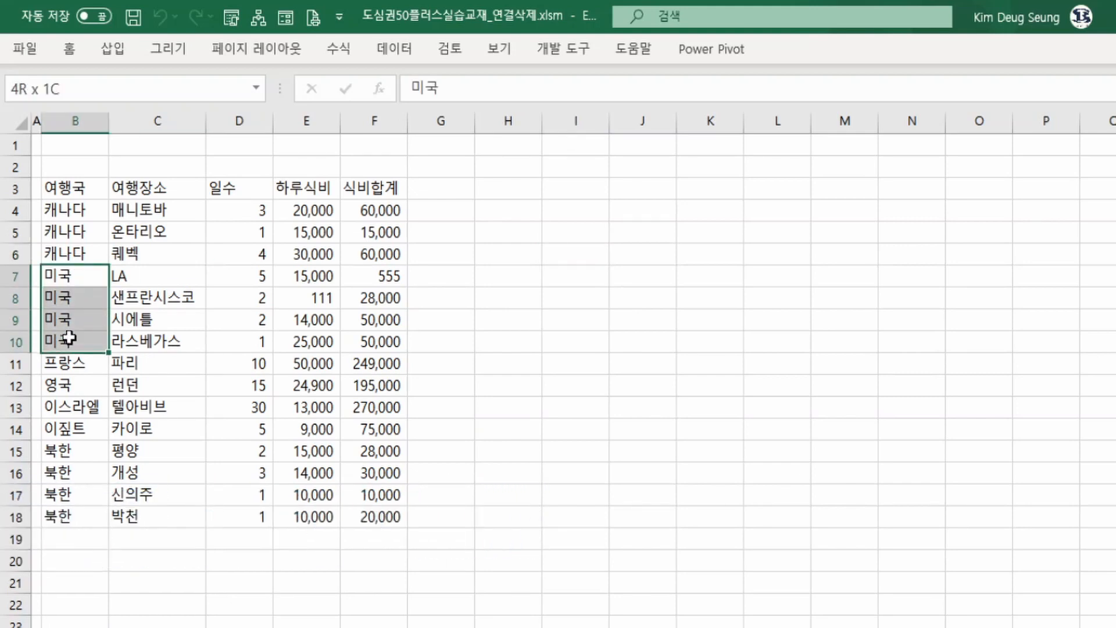
pyautogui.moveTo(70, 338); pyautogui.dragTo(69, 338)
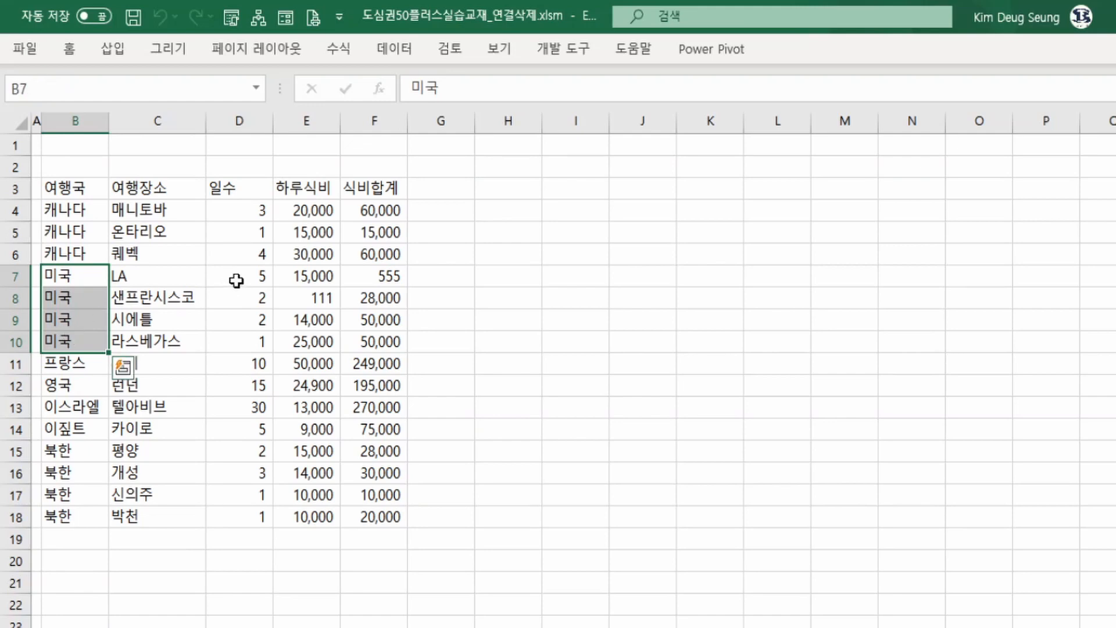
pyautogui.moveTo(236, 281); pyautogui.dragTo(232, 334)
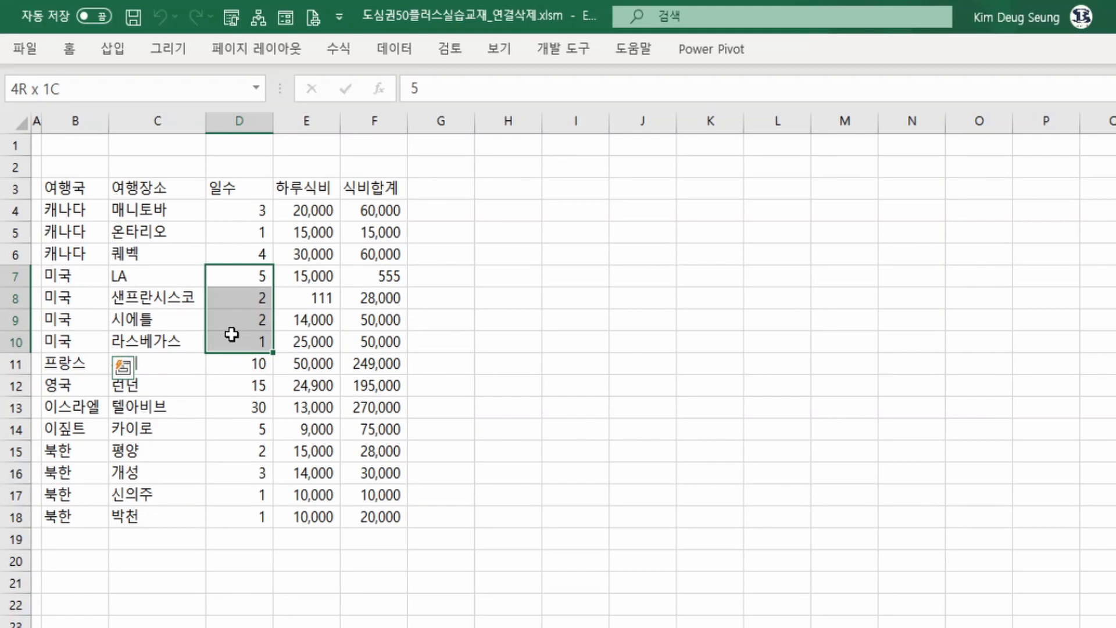
pyautogui.moveTo(232, 334); pyautogui.dragTo(232, 335)
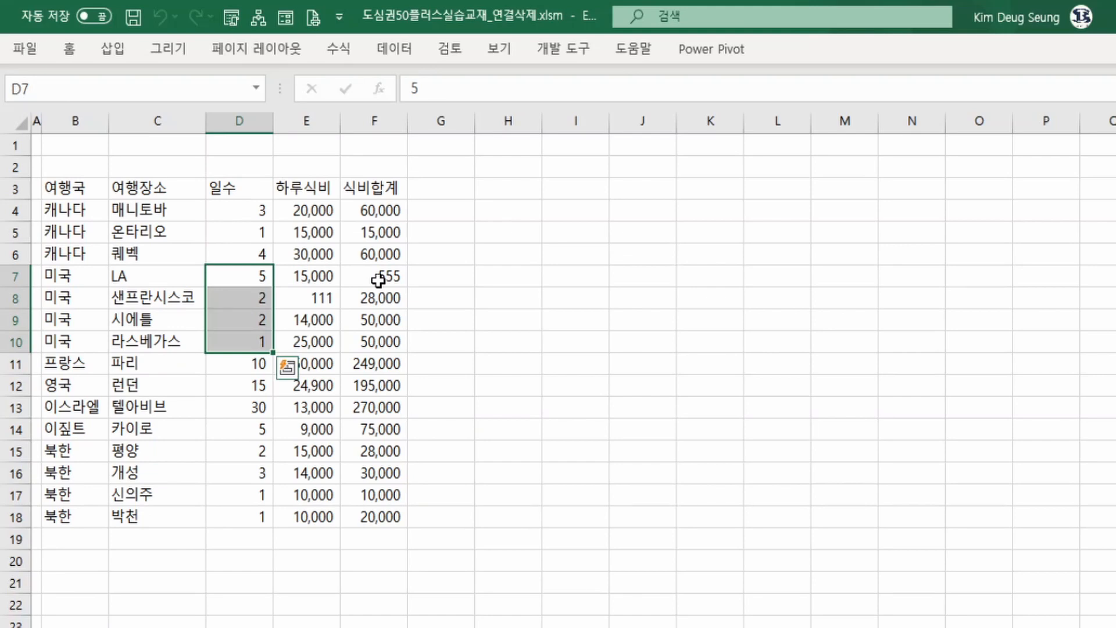
pyautogui.moveTo(379, 281); pyautogui.dragTo(374, 339)
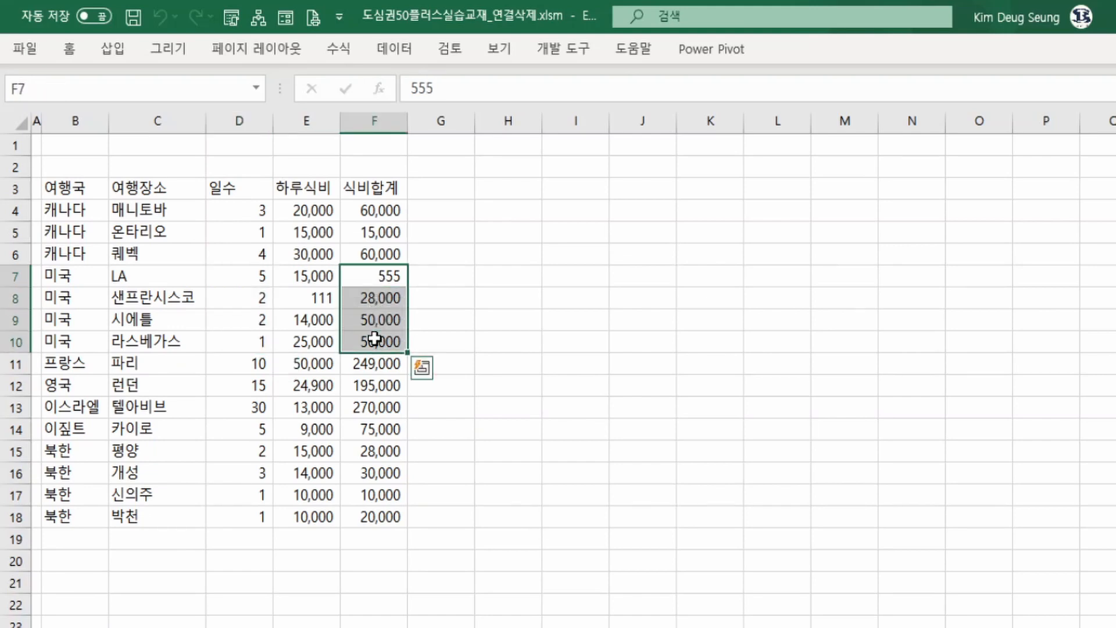
pyautogui.click(54, 275)
pyautogui.moveTo(61, 314); pyautogui.dragTo(61, 342)
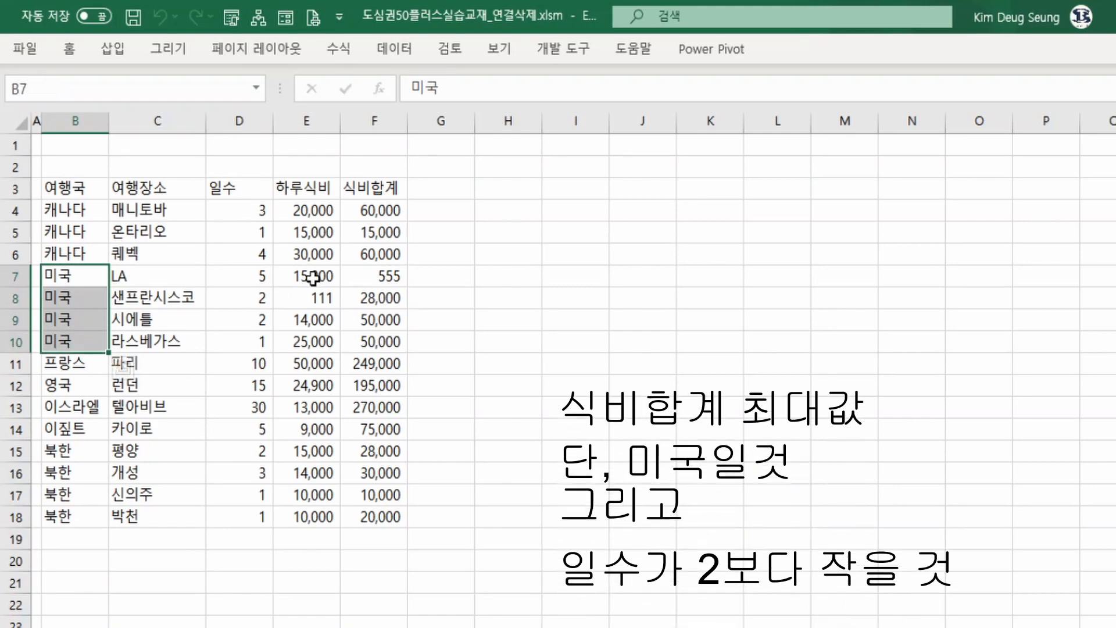
pyautogui.click(257, 277)
pyautogui.moveTo(257, 277); pyautogui.dragTo(250, 344)
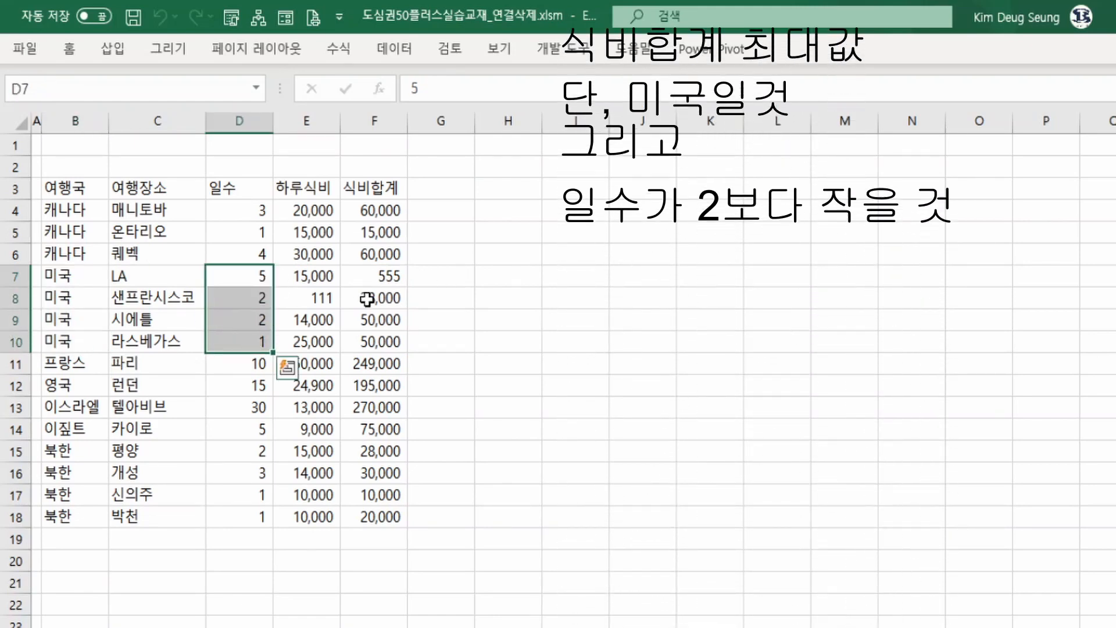
pyautogui.moveTo(375, 280); pyautogui.dragTo(372, 350)
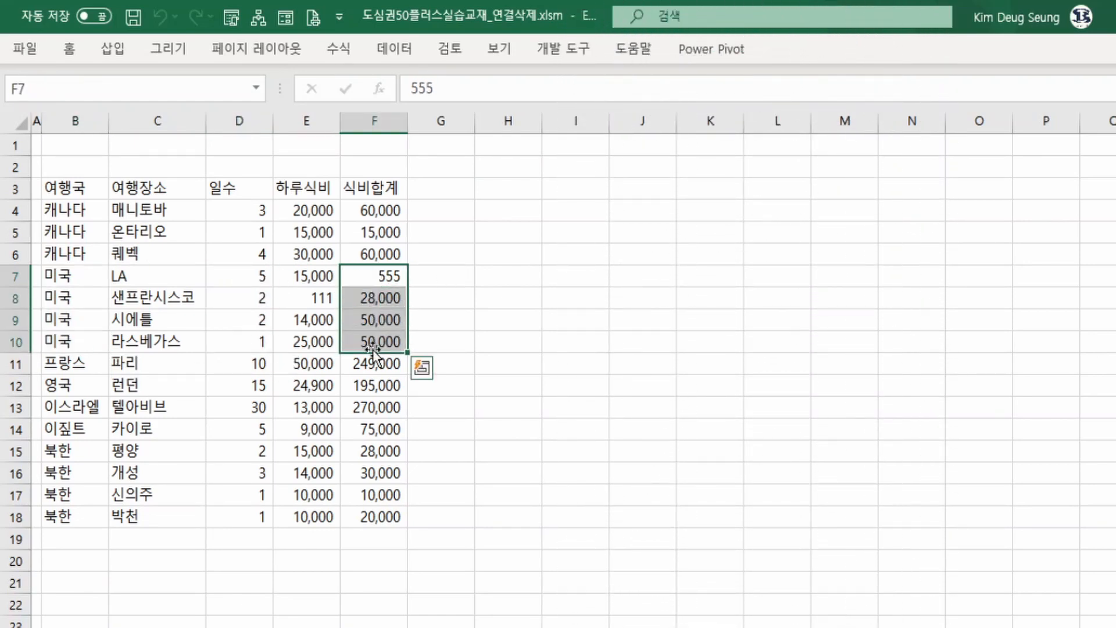
pyautogui.click(378, 340)
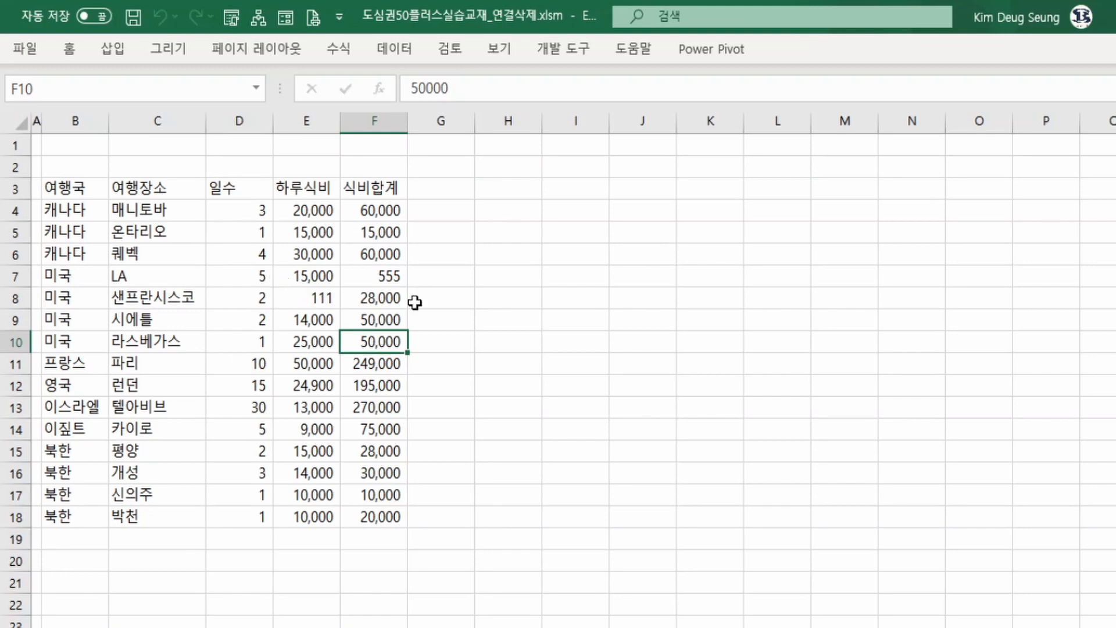
# Copy the country name 미국 from cell B10 into cell H4.
pyautogui.click(60, 347)
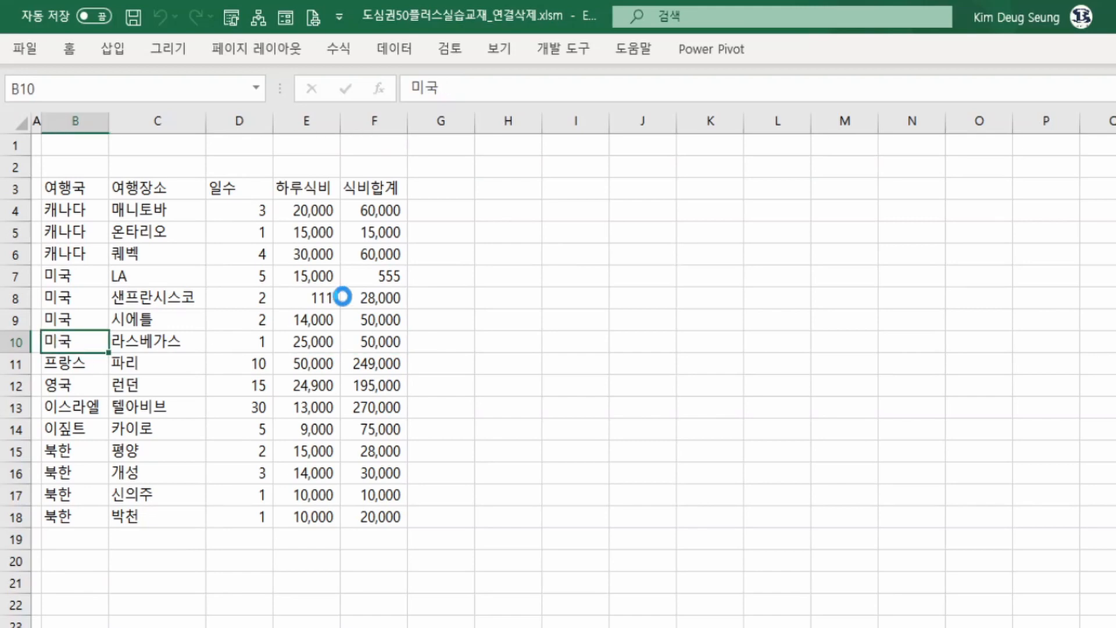
pyautogui.hotkey('ctrl', 'c')
pyautogui.click(518, 208)
pyautogui.hotkey('ctrl', 'v')
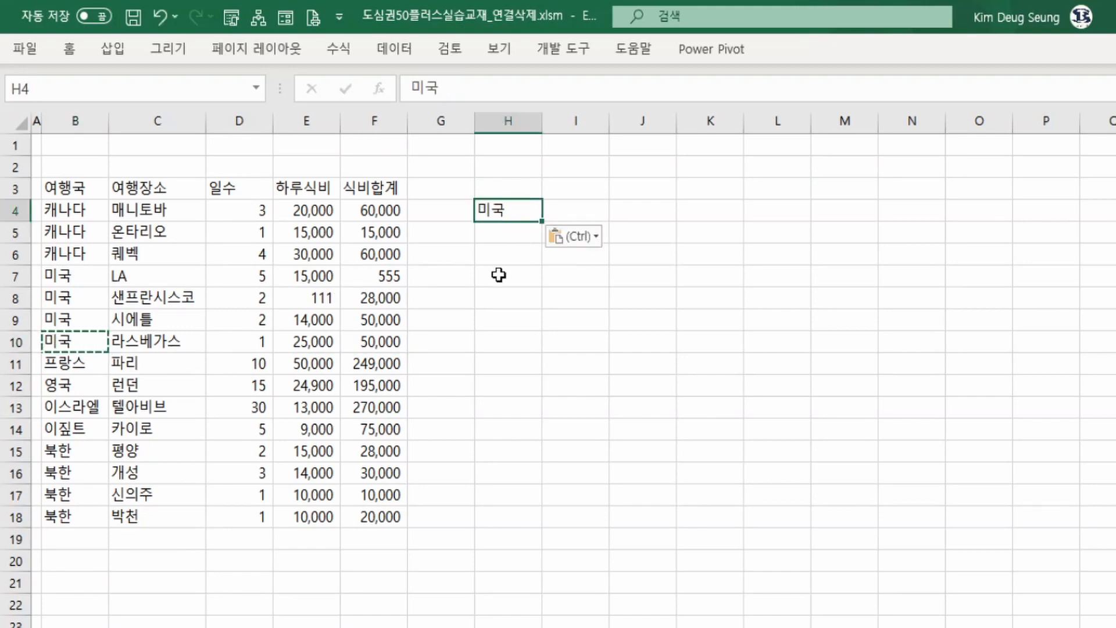
# Enter 5 as the days value in cell I4.
pyautogui.click(578, 210)
pyautogui.write('5')
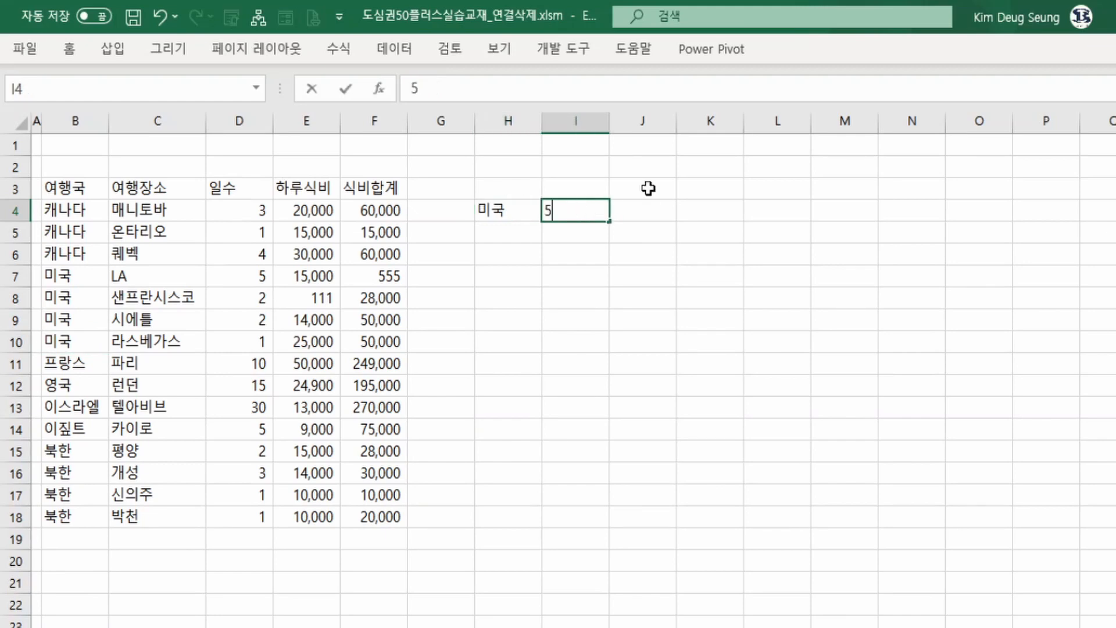
pyautogui.press('Return')
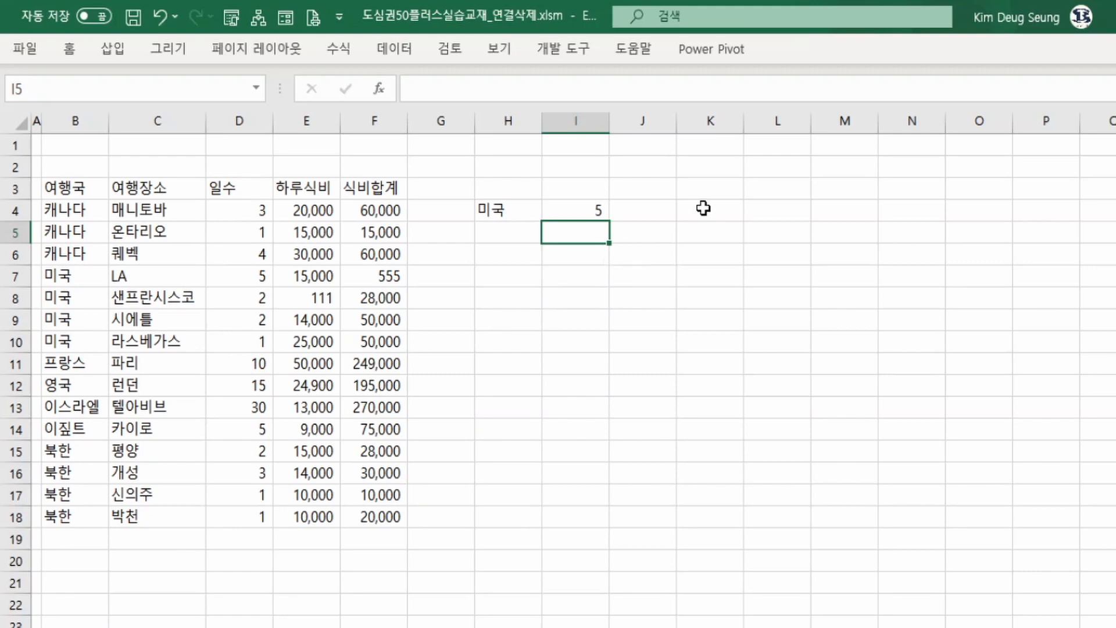
# Enter 50000 as a reference meal total in cell K4.
pyautogui.click(72, 349)
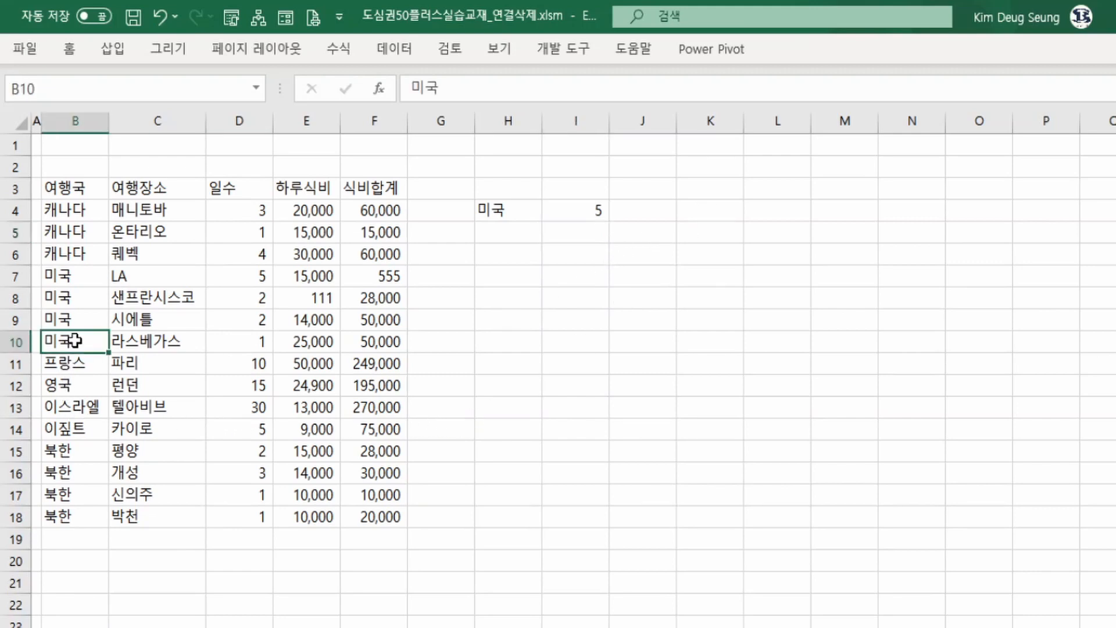
pyautogui.click(195, 348)
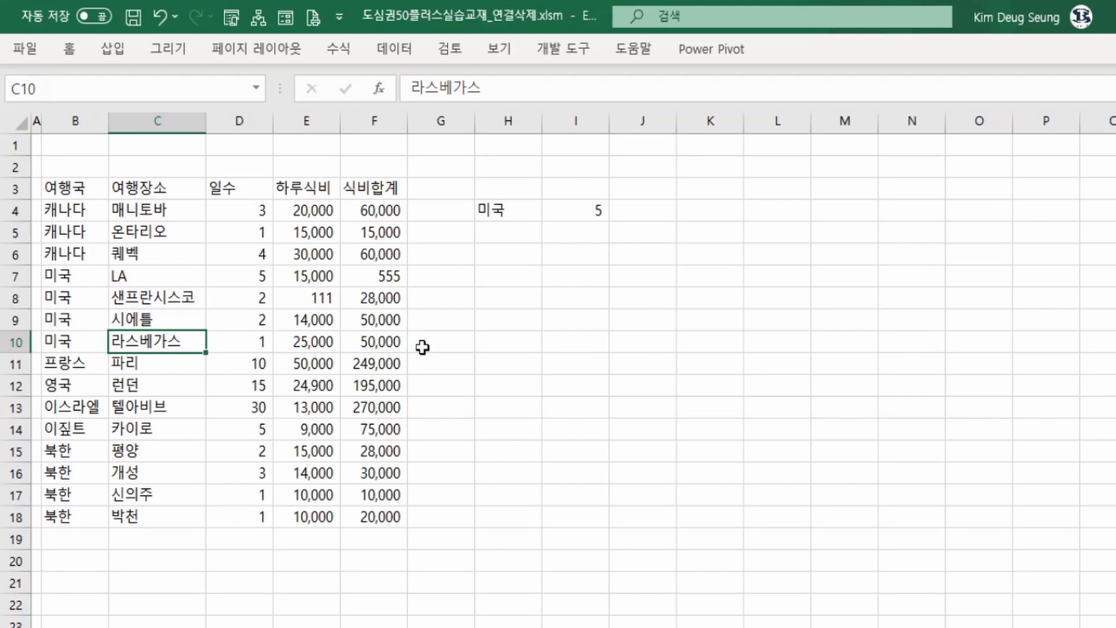
pyautogui.click(380, 343)
pyautogui.click(387, 323)
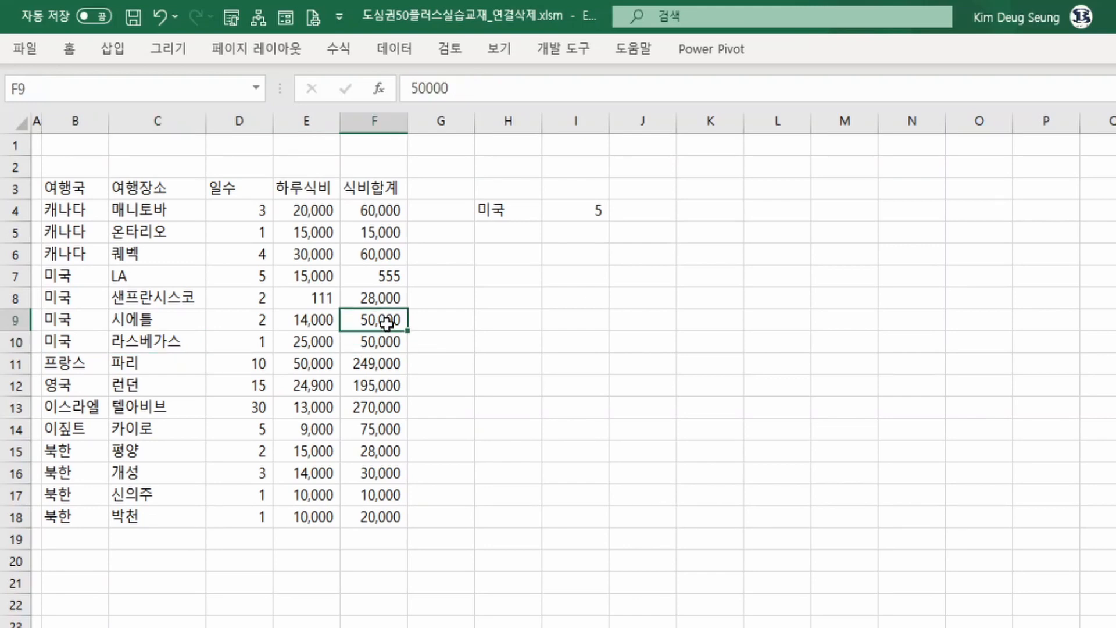
pyautogui.click(721, 208)
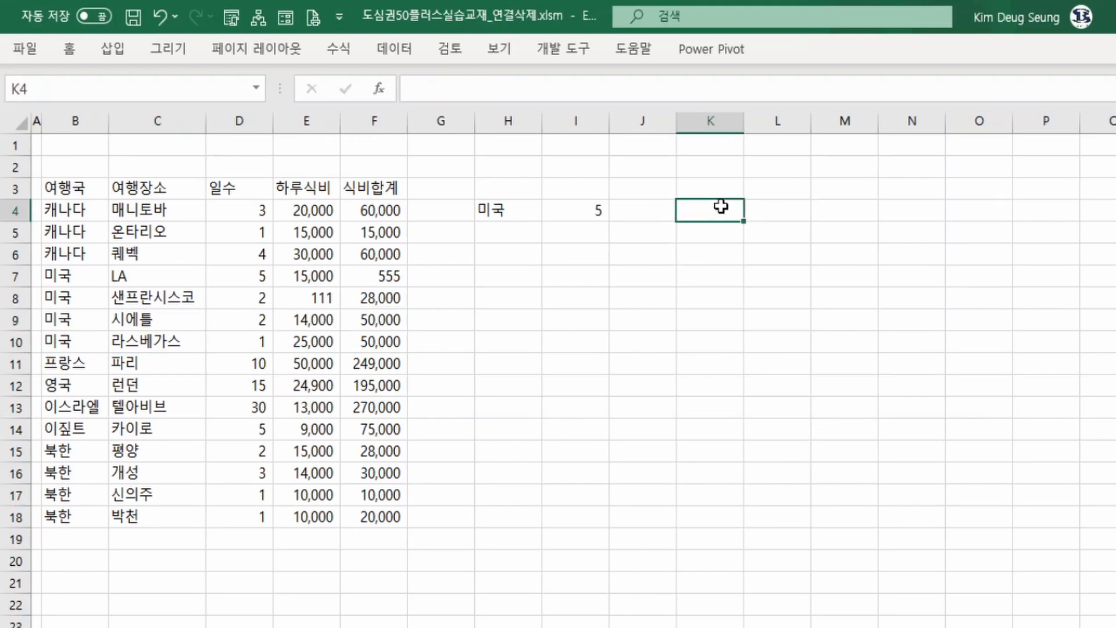
pyautogui.write('50000')
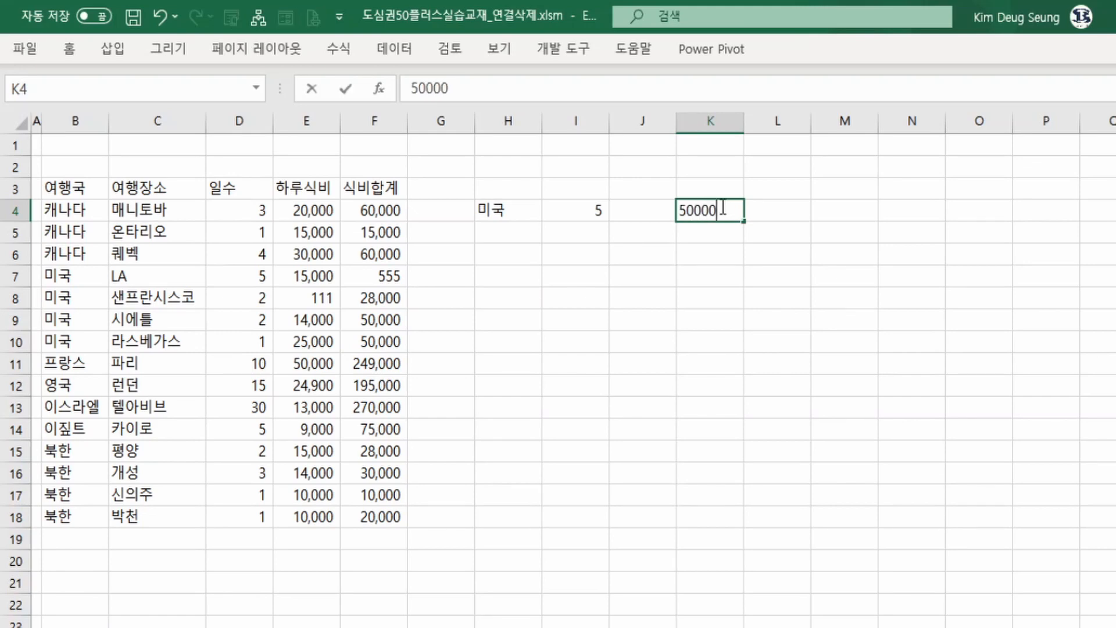
pyautogui.press('Return')
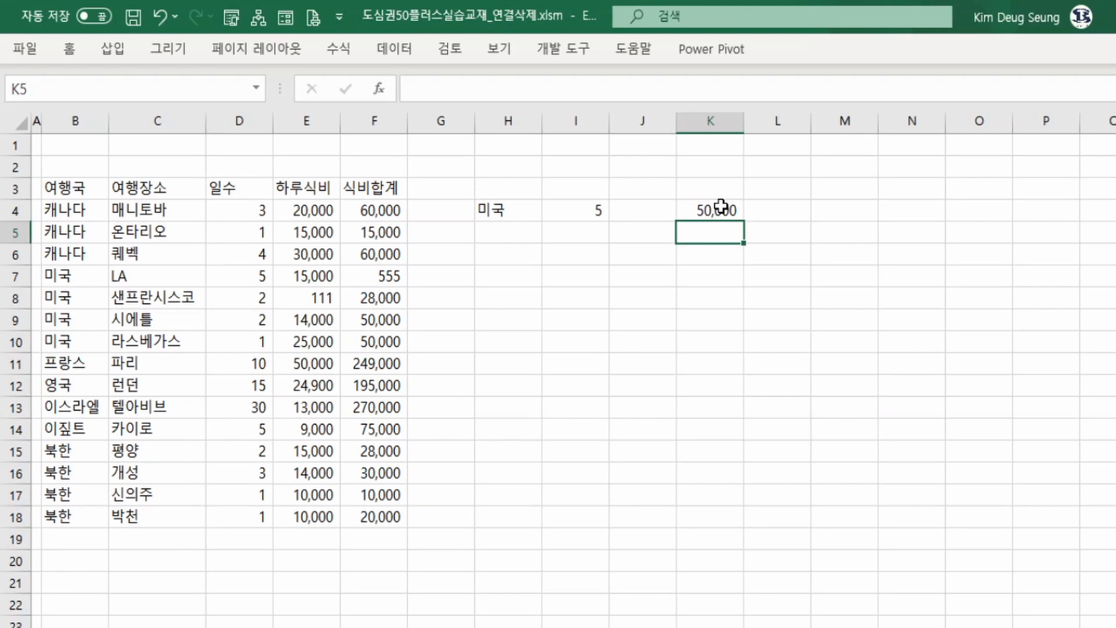
# Start a MAXIFS formula in cell K6.
pyautogui.press('Down')
pyautogui.press('Left')
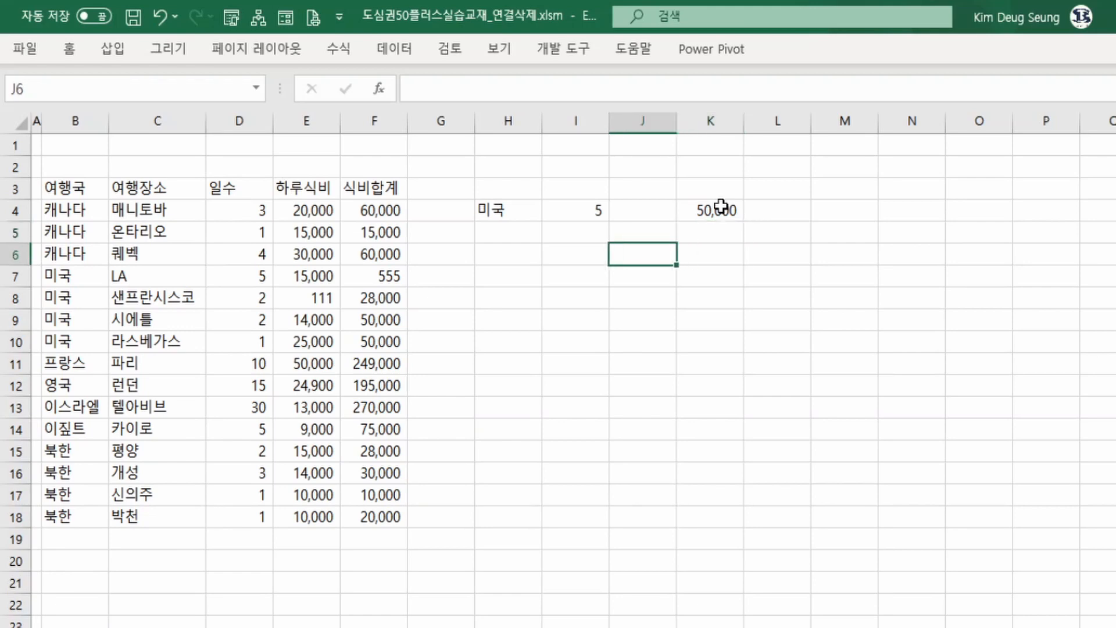
pyautogui.press('Right')
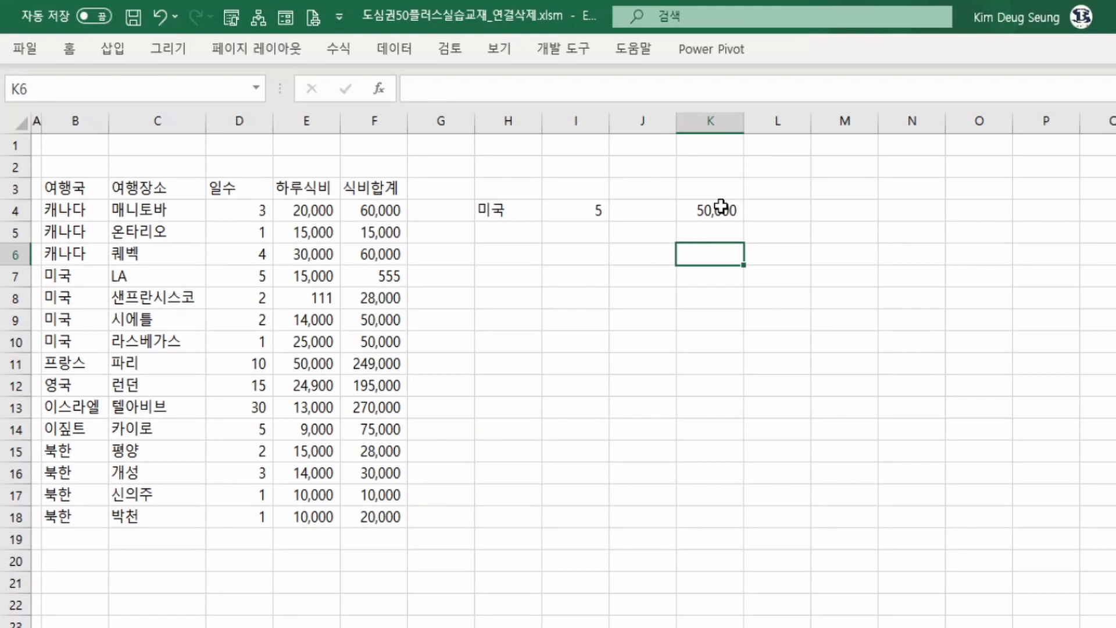
pyautogui.write('=')
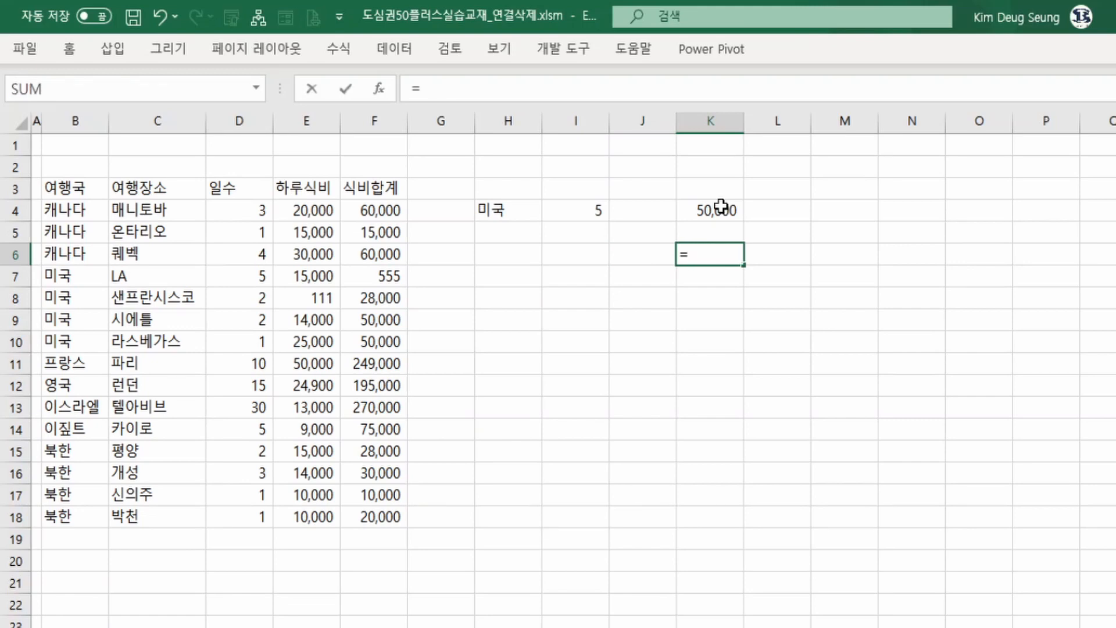
pyautogui.write('ma')
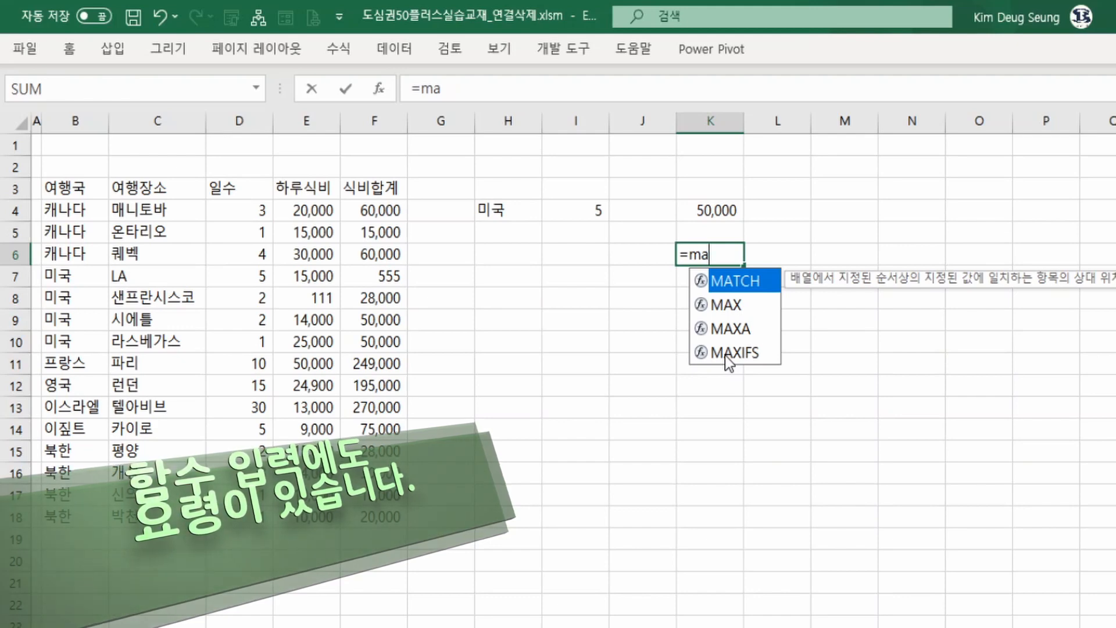
pyautogui.click(725, 355)
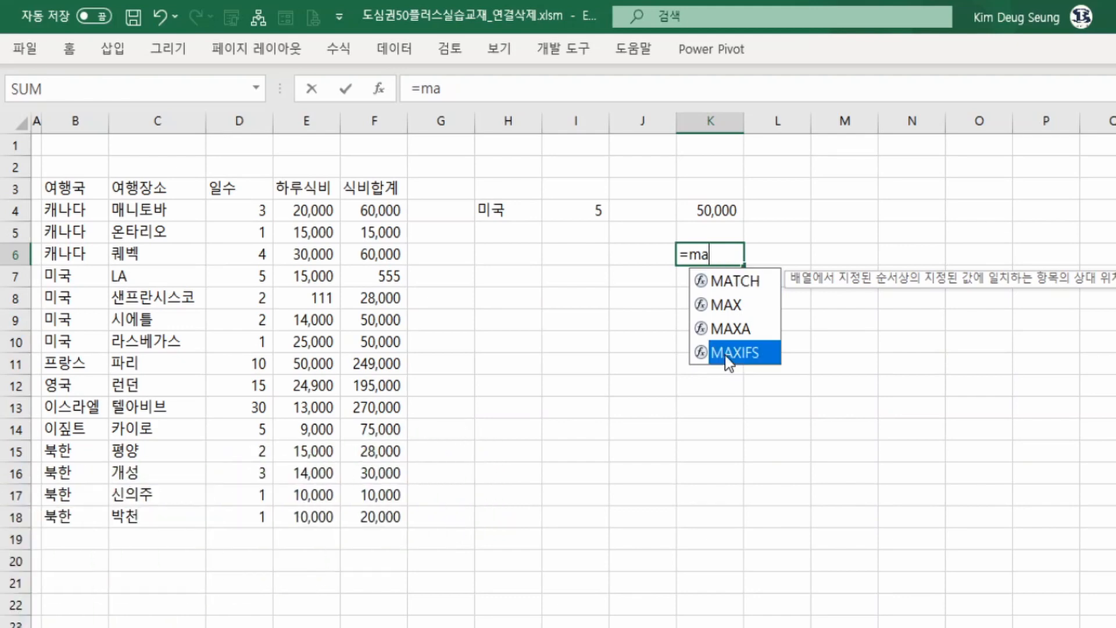
pyautogui.doubleClick(725, 355)
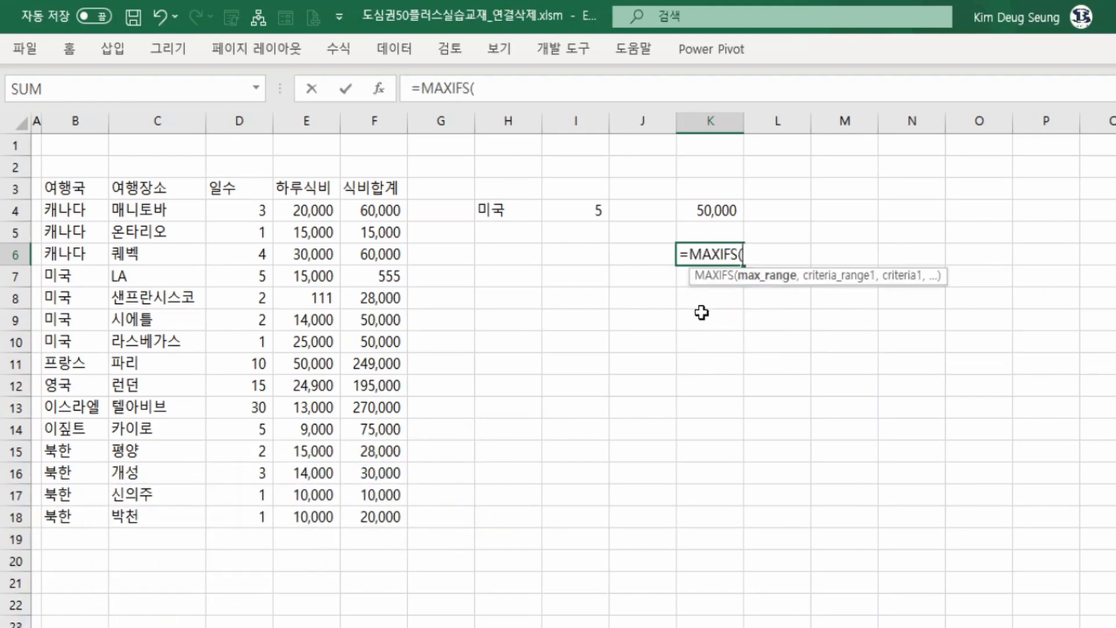
# Open the MAXIFS function arguments dialog and set Max_range to F4:F18 and Criteria_range1 to B4:B18.
pyautogui.click(377, 90)
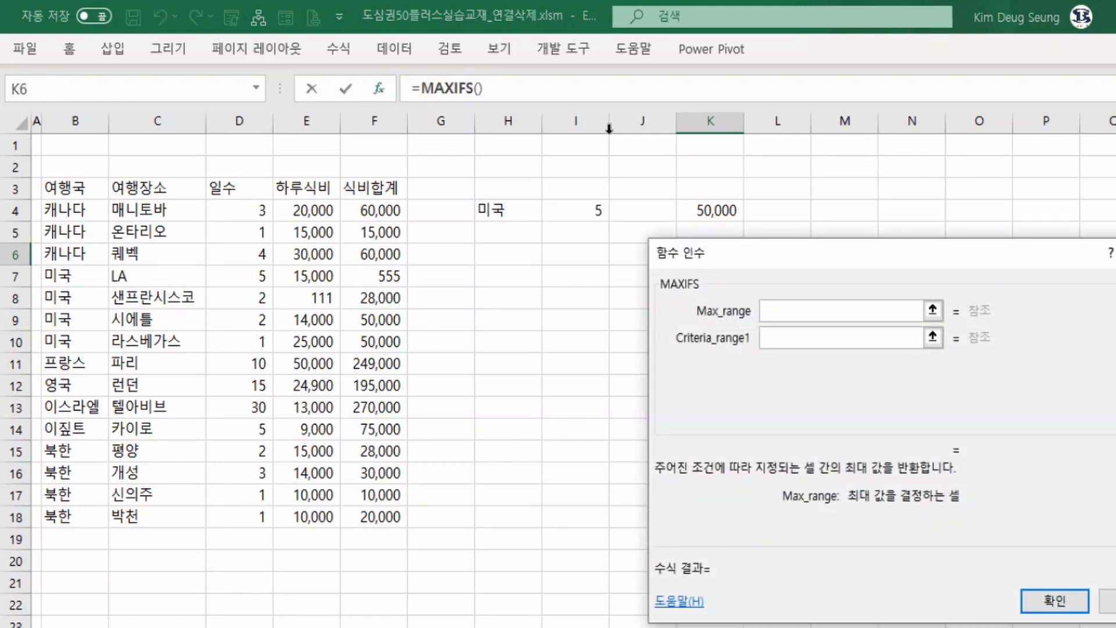
pyautogui.moveTo(785, 264); pyautogui.dragTo(875, 180)
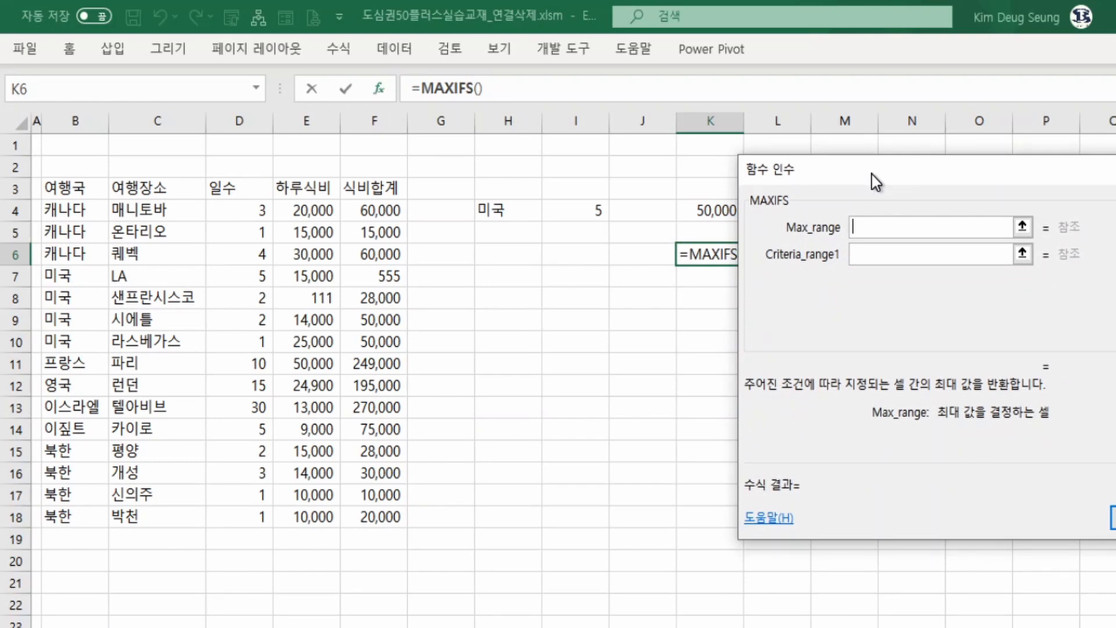
pyautogui.moveTo(872, 173); pyautogui.dragTo(886, 172)
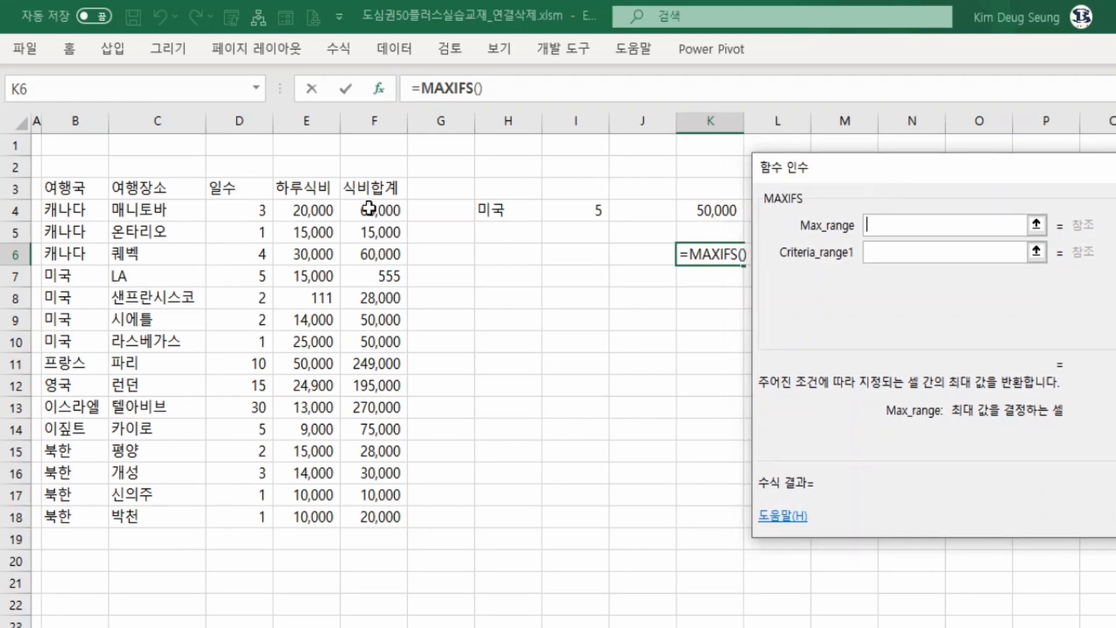
pyautogui.moveTo(371, 211); pyautogui.dragTo(378, 519)
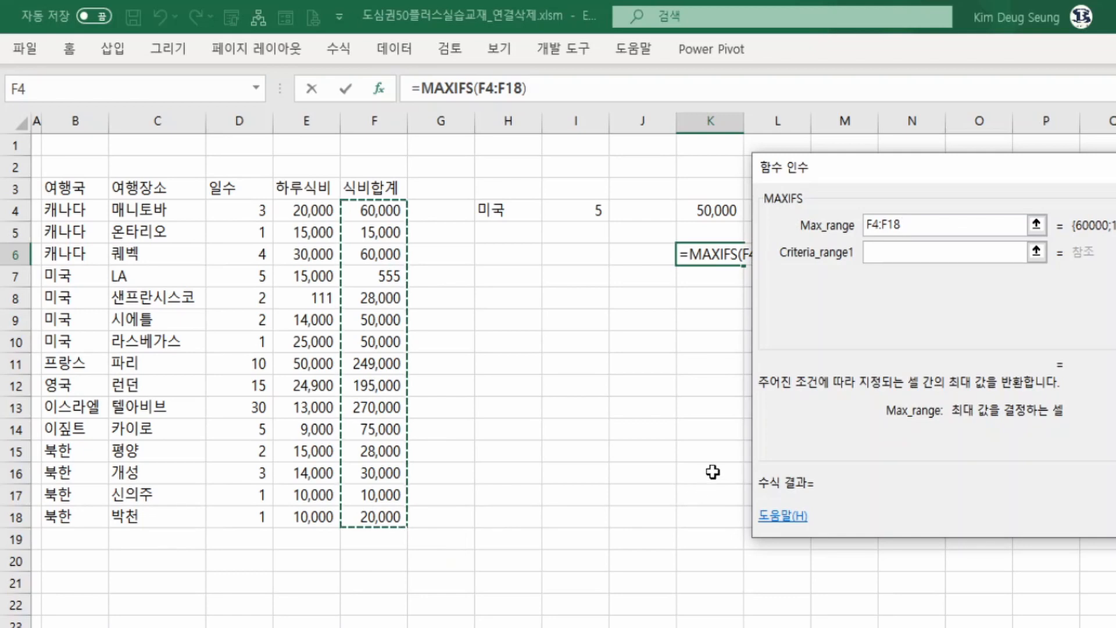
pyautogui.click(890, 250)
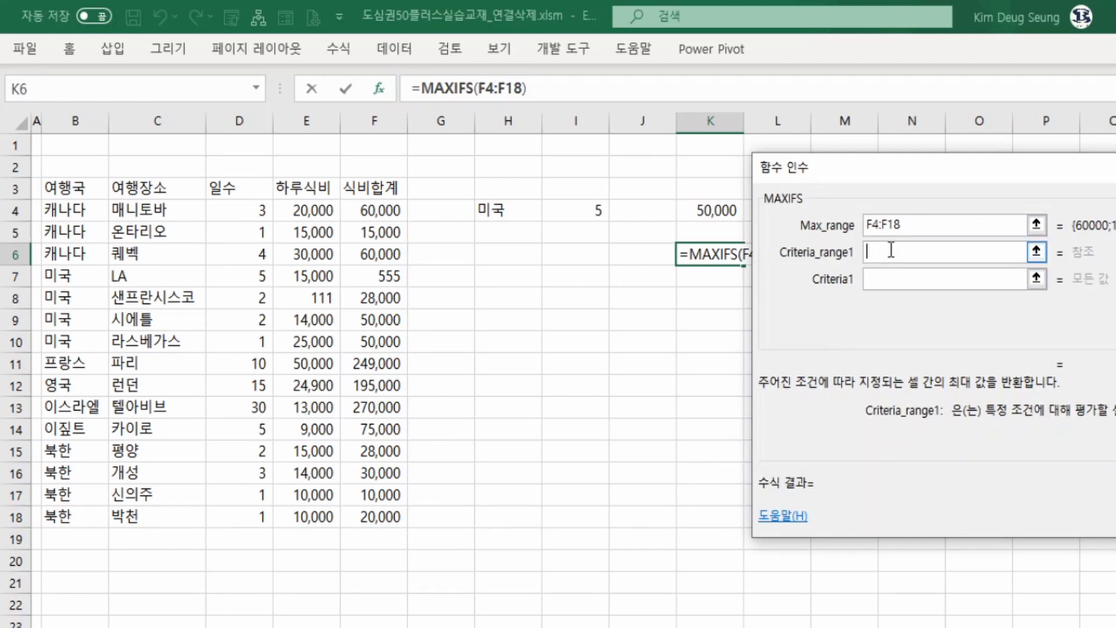
pyautogui.moveTo(64, 210); pyautogui.dragTo(74, 517)
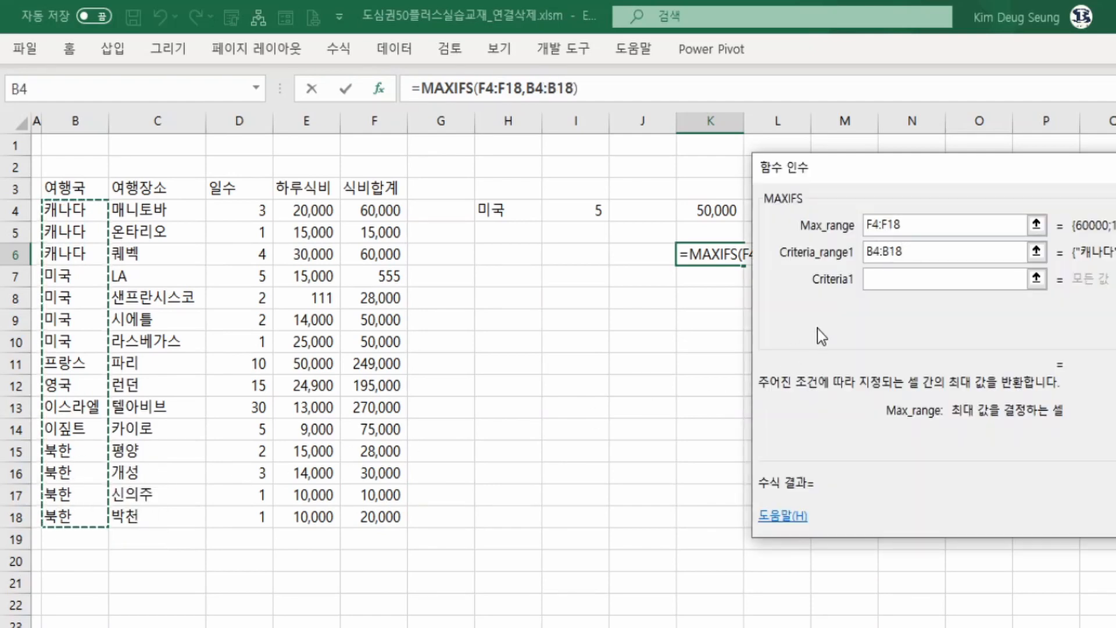
# Set Criteria1 to H4 and Criteria_range2 to D4:D18 in the MAXIFS arguments.
pyautogui.click(873, 279)
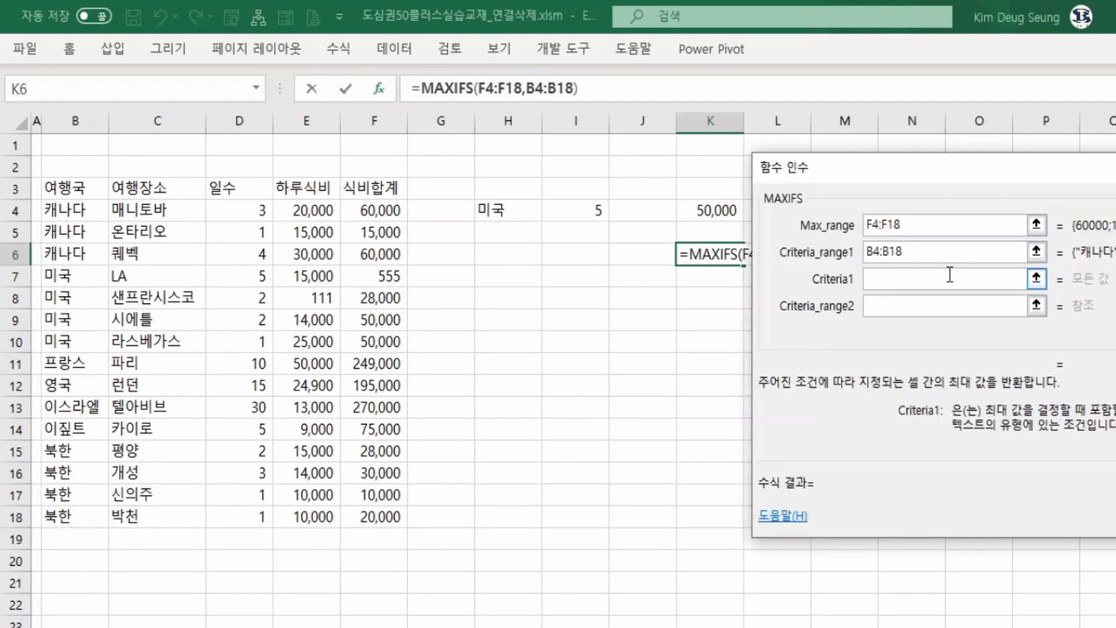
pyautogui.click(531, 212)
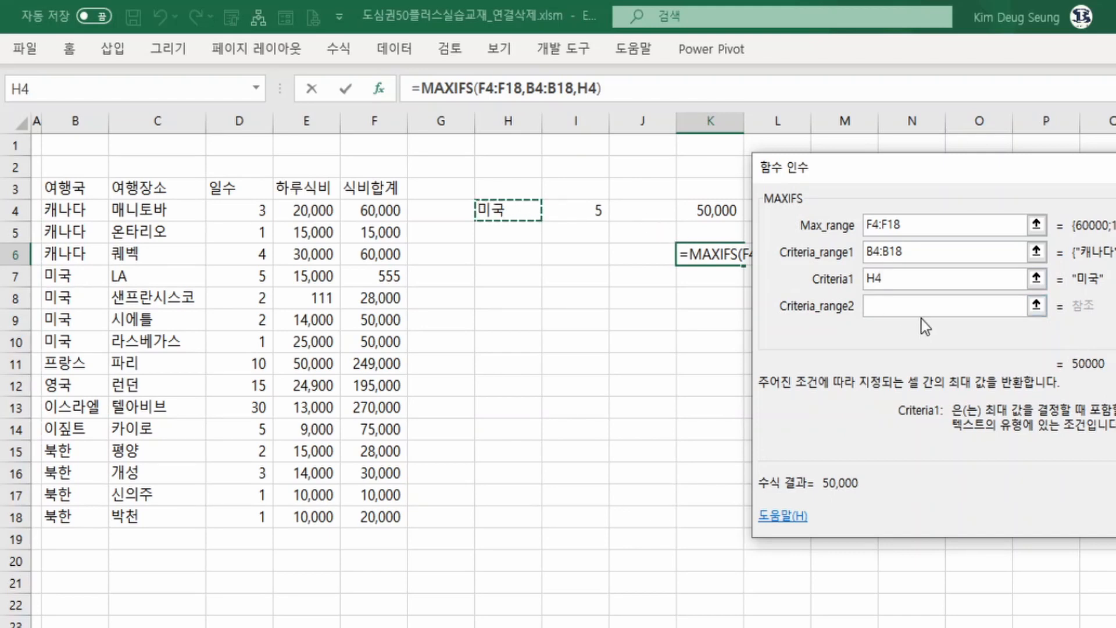
pyautogui.click(885, 306)
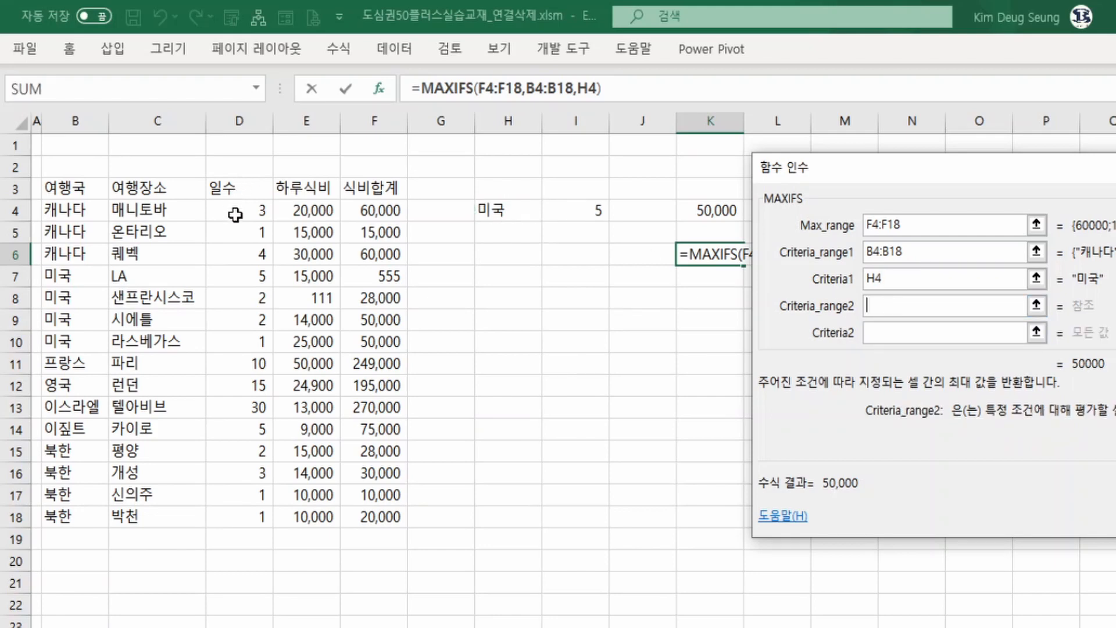
pyautogui.moveTo(235, 215); pyautogui.dragTo(233, 516)
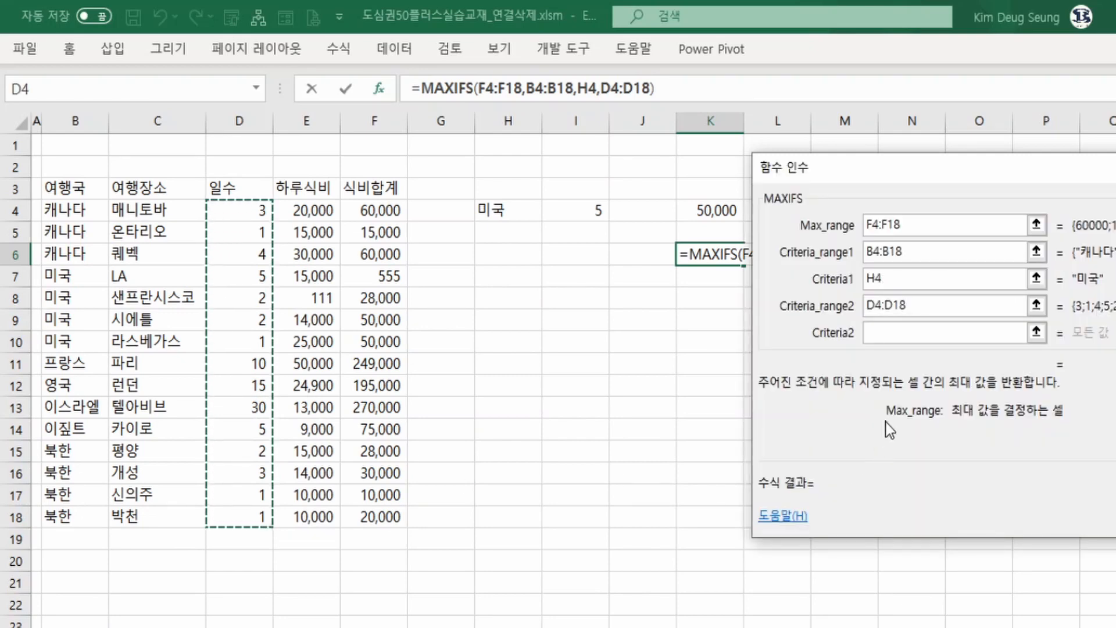
pyautogui.click(915, 330)
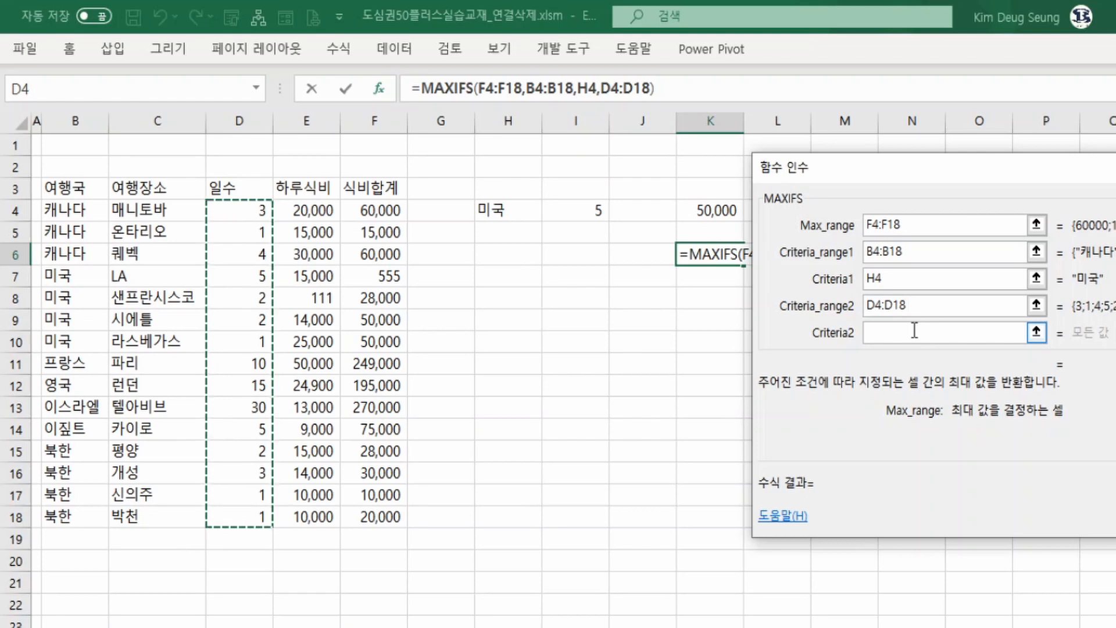
pyautogui.write('<')
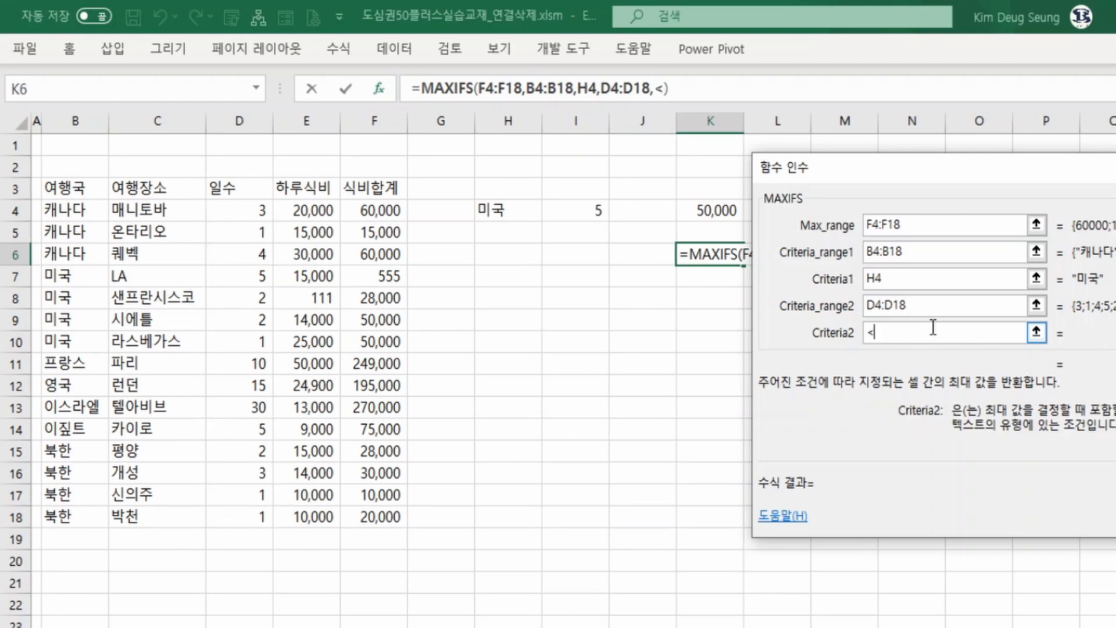
pyautogui.write('5')
pyautogui.moveTo(928, 332); pyautogui.dragTo(834, 334)
pyautogui.write('5')
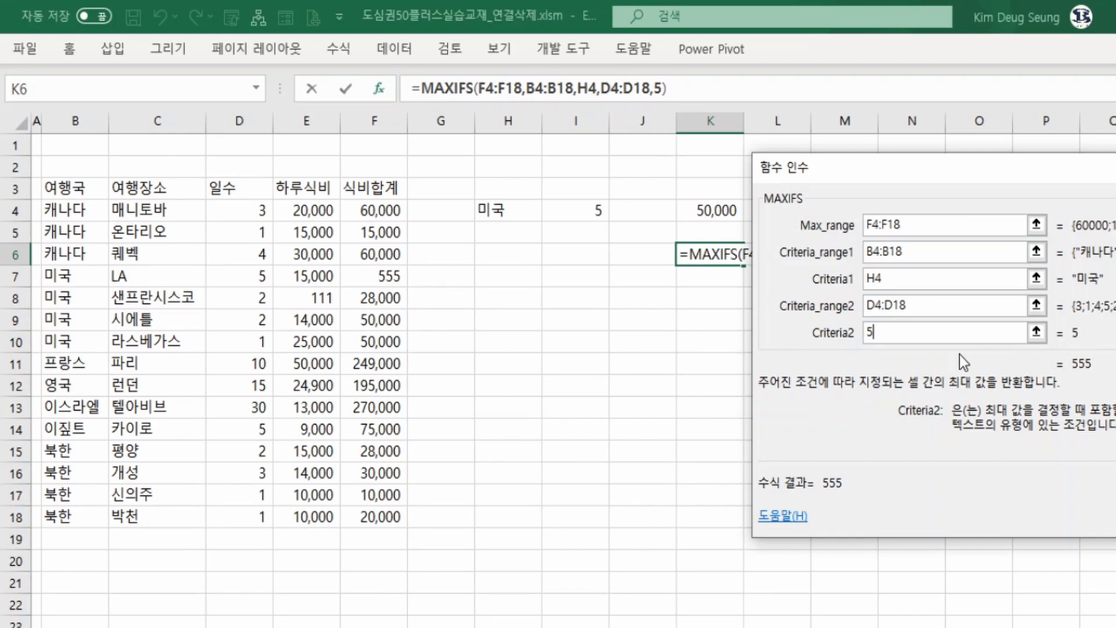
pyautogui.moveTo(908, 336); pyautogui.dragTo(852, 336)
pyautogui.press('BackSpace')
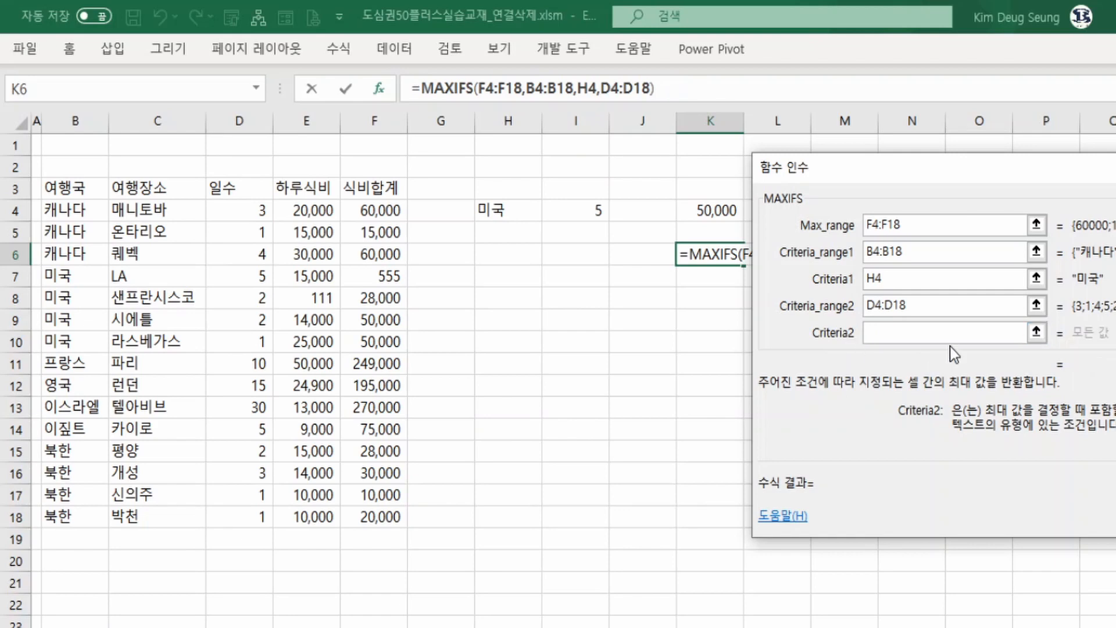
# Set Criteria2 to cell I4 and confirm the MAXIFS formula in K6.
pyautogui.click(585, 206)
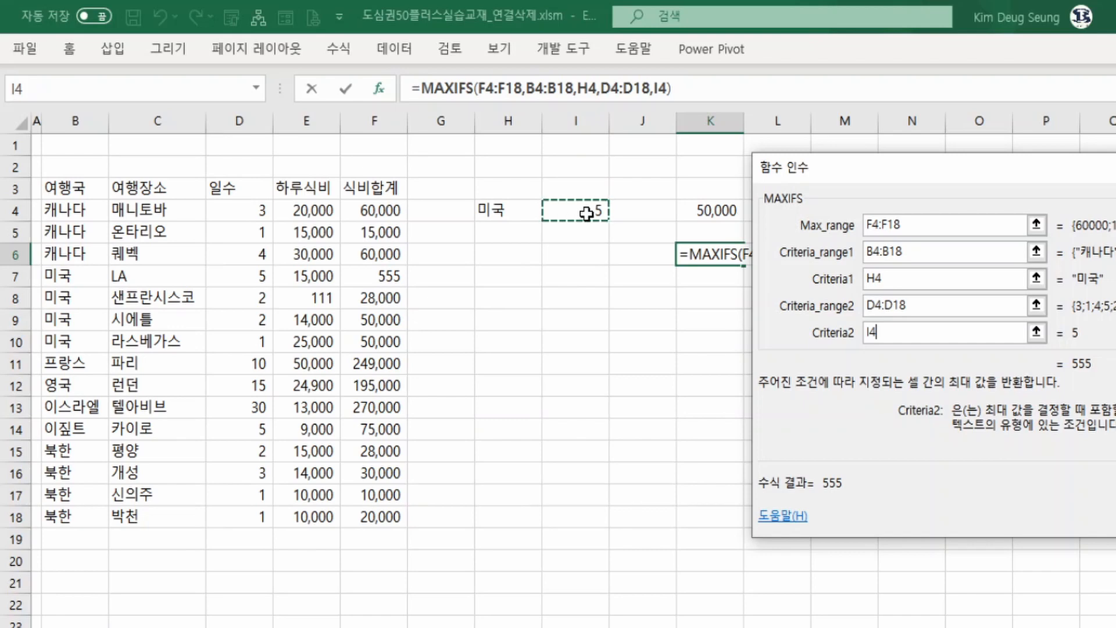
pyautogui.press('Return')
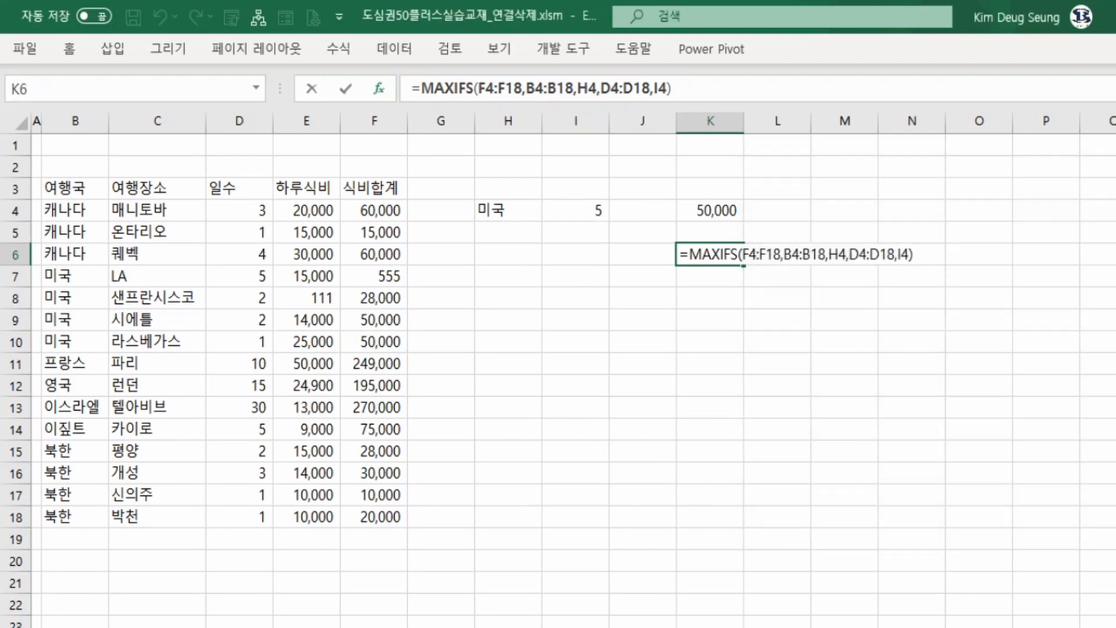
# Enter <=5 as the days criterion in cell I4.
pyautogui.click(595, 215)
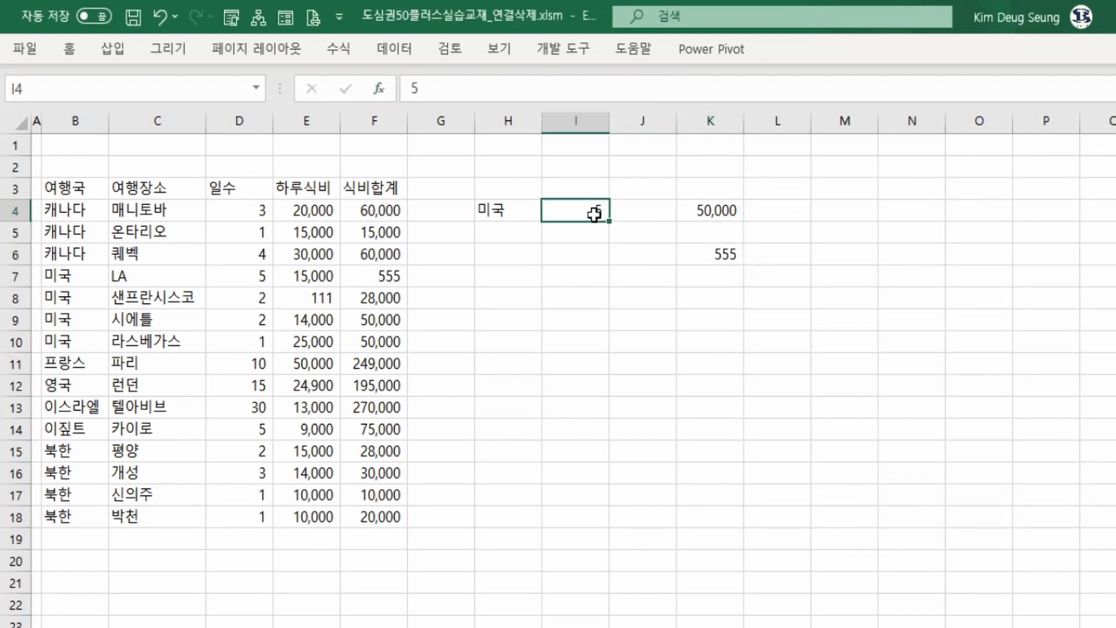
pyautogui.write('<=')
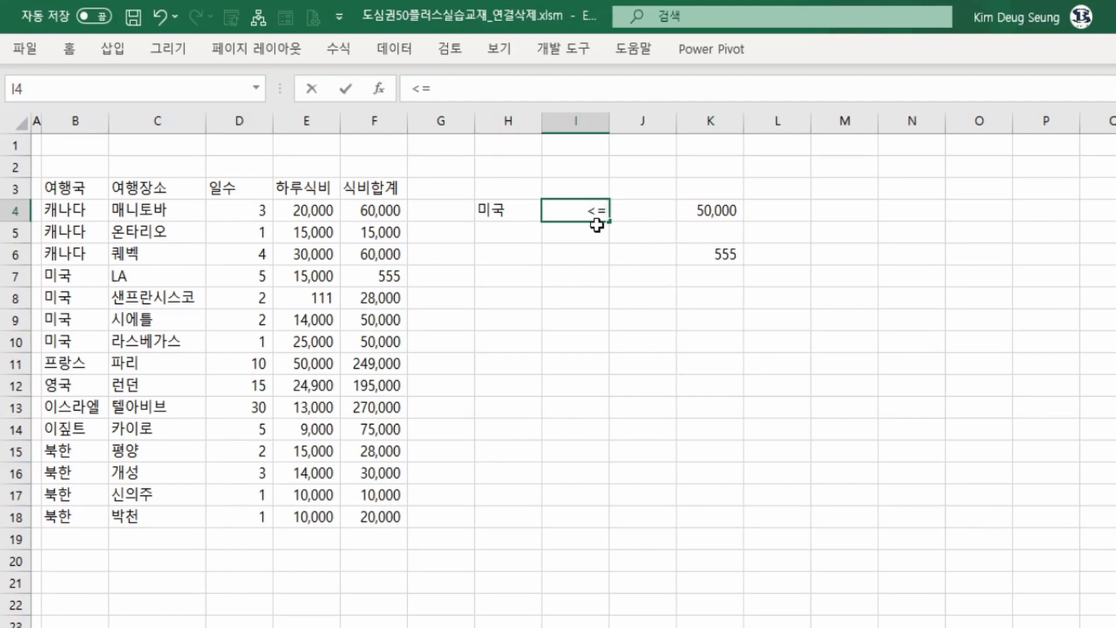
pyautogui.write('5')
pyautogui.press('Return')
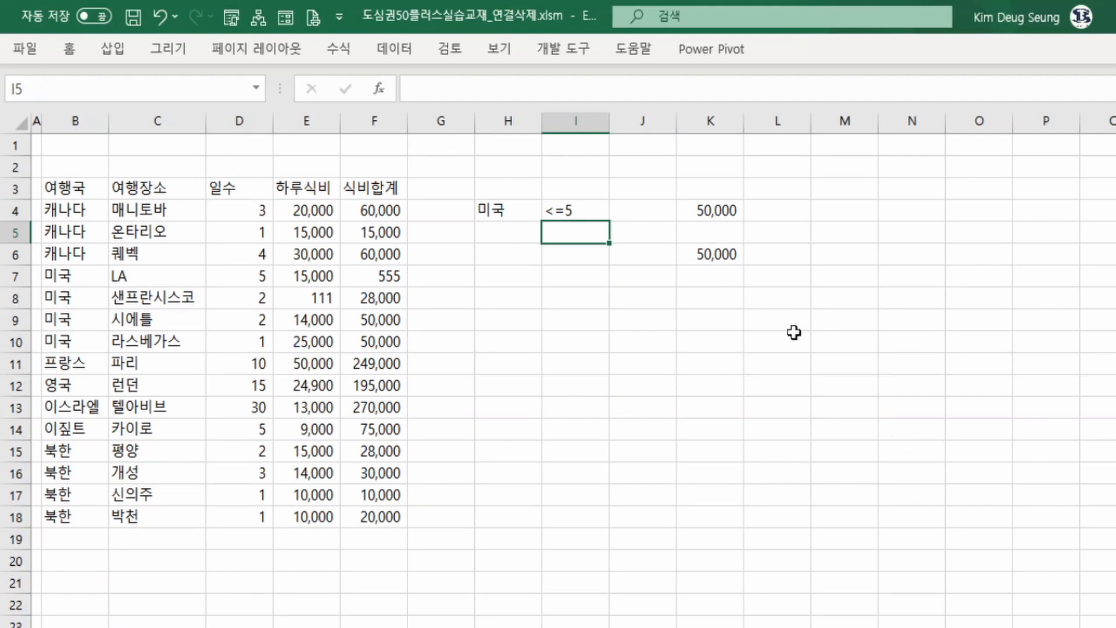
# Examine the K6 result against the days and meal totals of the 미국 rows.
pyautogui.click(711, 213)
pyautogui.click(710, 250)
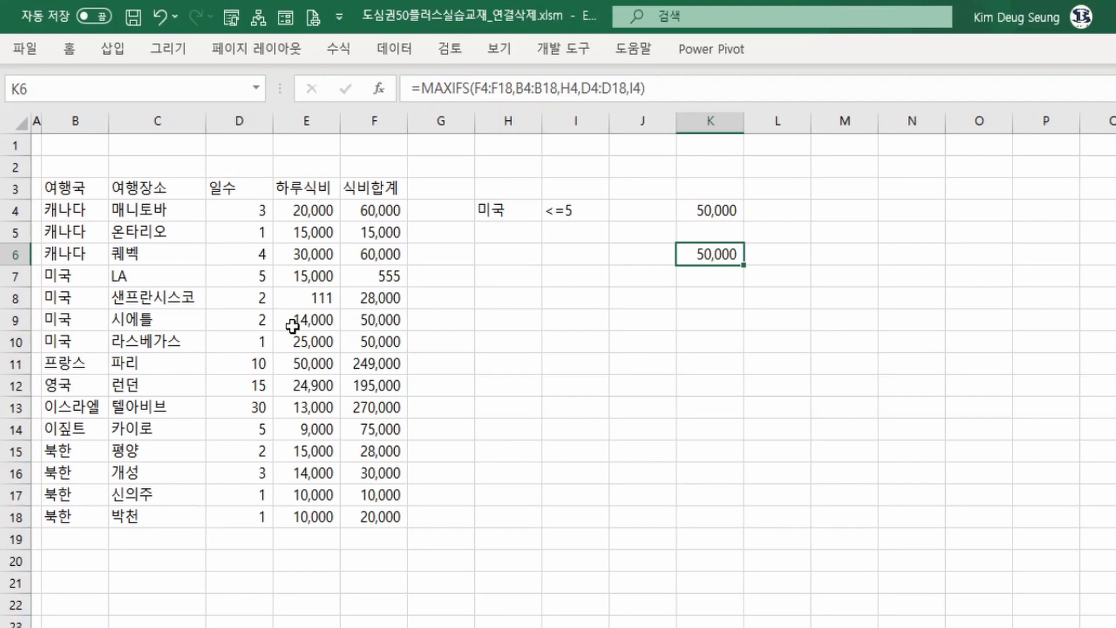
pyautogui.moveTo(261, 275); pyautogui.dragTo(259, 343)
pyautogui.moveTo(262, 299); pyautogui.dragTo(366, 340)
# Change the days criterion in I4 to <=3.
pyautogui.click(573, 208)
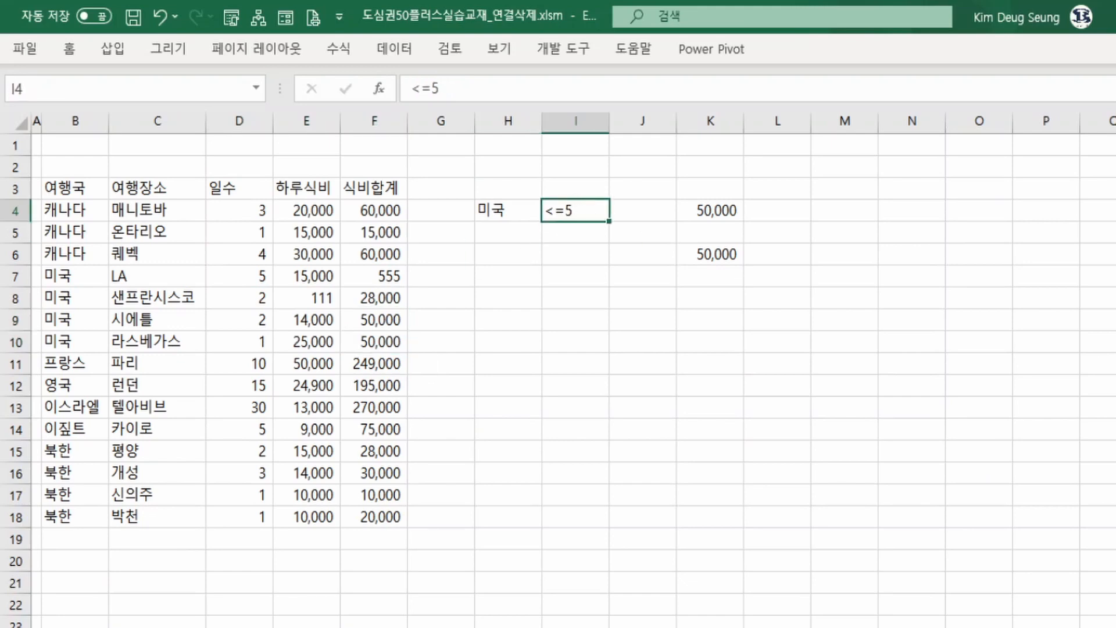
pyautogui.press('F2')
pyautogui.press('BackSpace')
pyautogui.write('3')
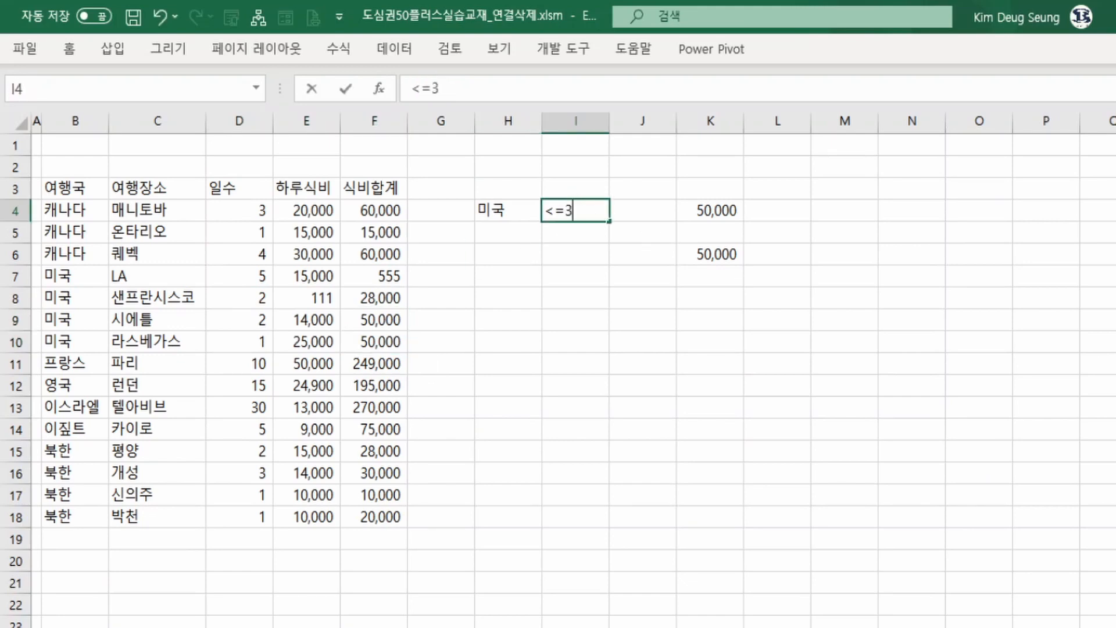
pyautogui.press('Return')
pyautogui.press('Up')
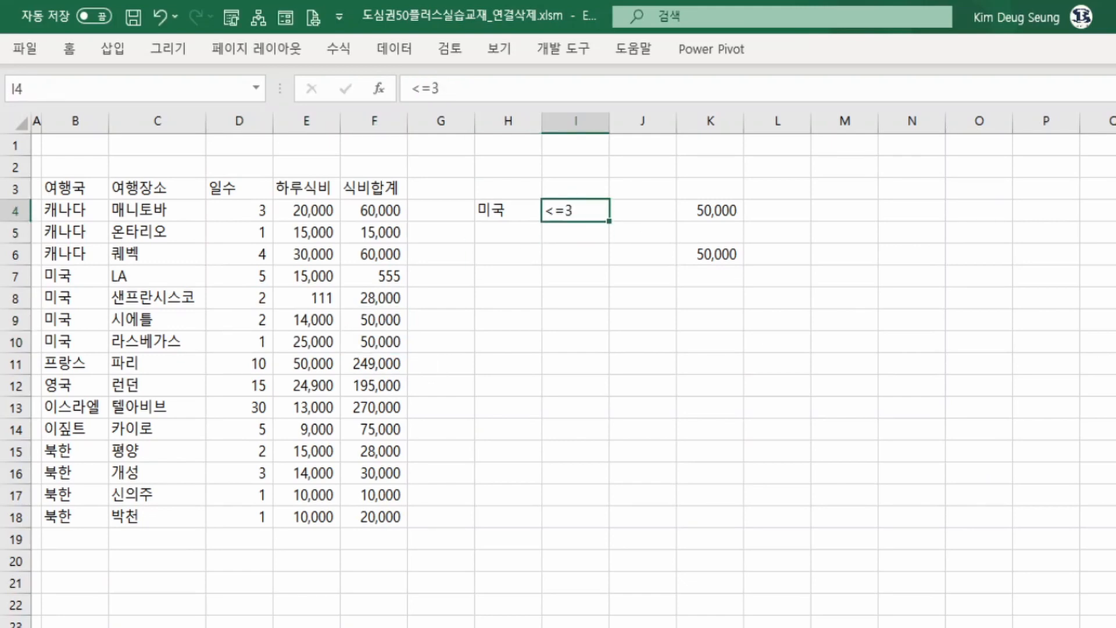
# Change the 시애틀 meal total in F9 to 60000.
pyautogui.click(244, 277)
pyautogui.click(241, 299)
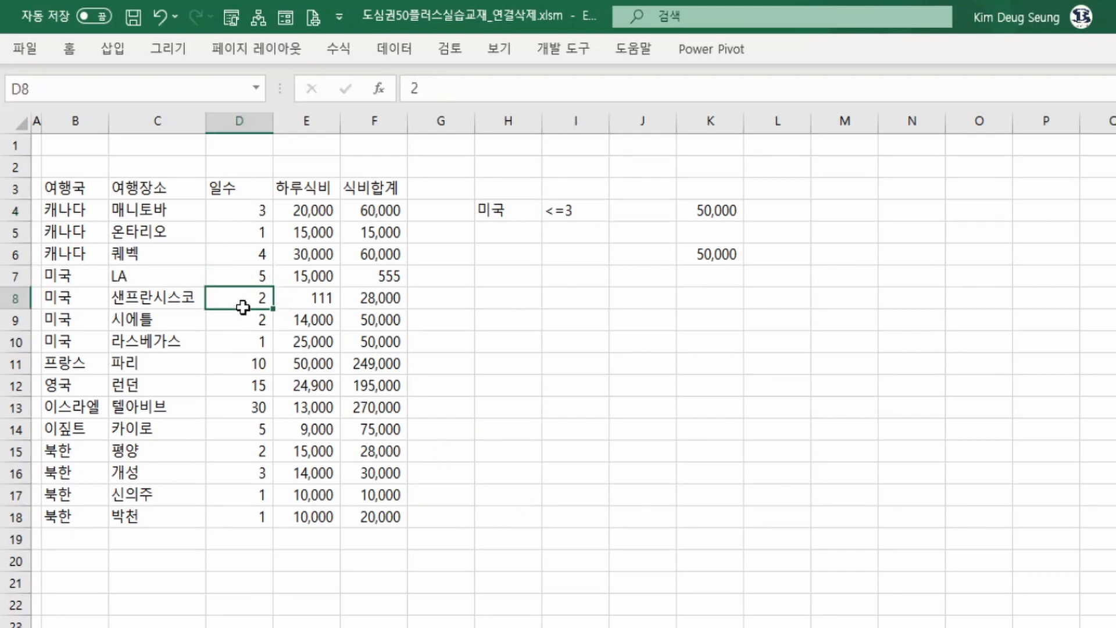
pyautogui.click(242, 344)
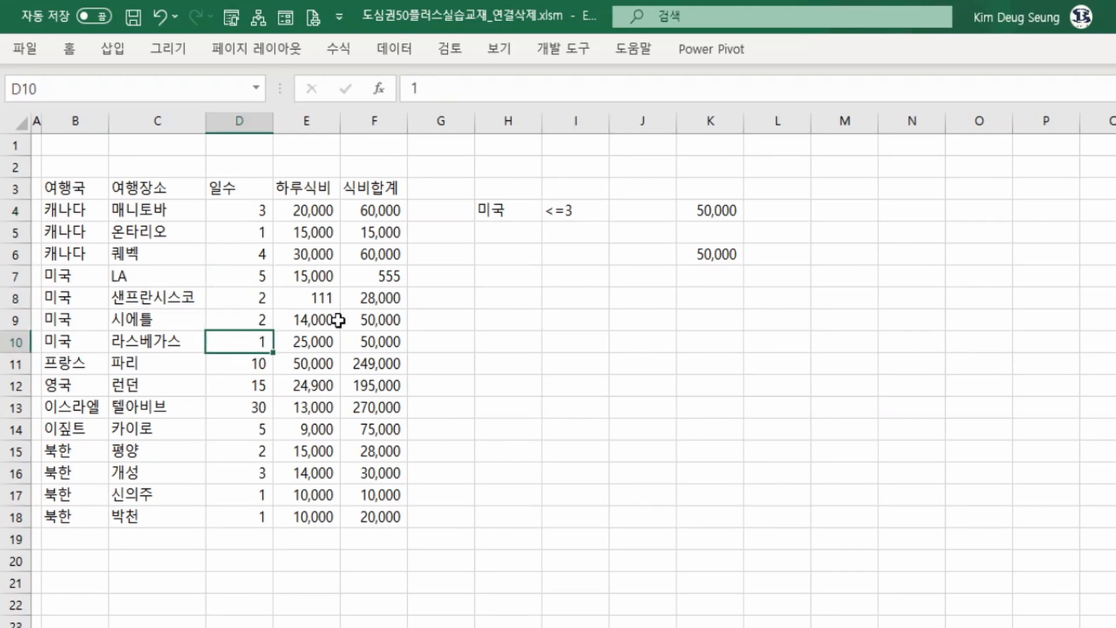
pyautogui.click(381, 343)
pyautogui.click(377, 319)
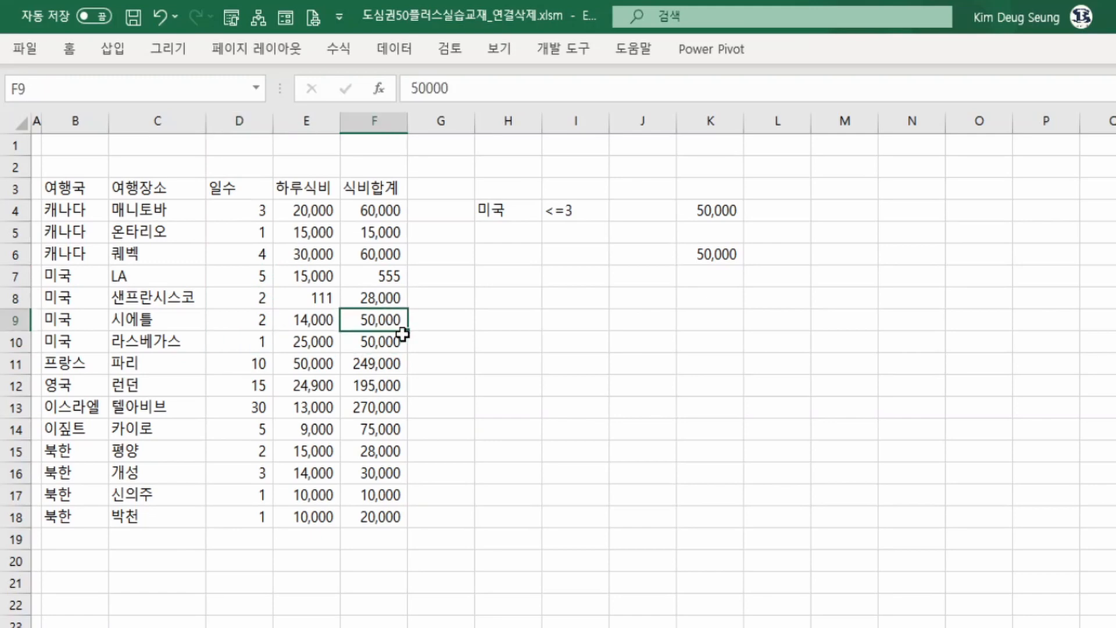
pyautogui.write('60000')
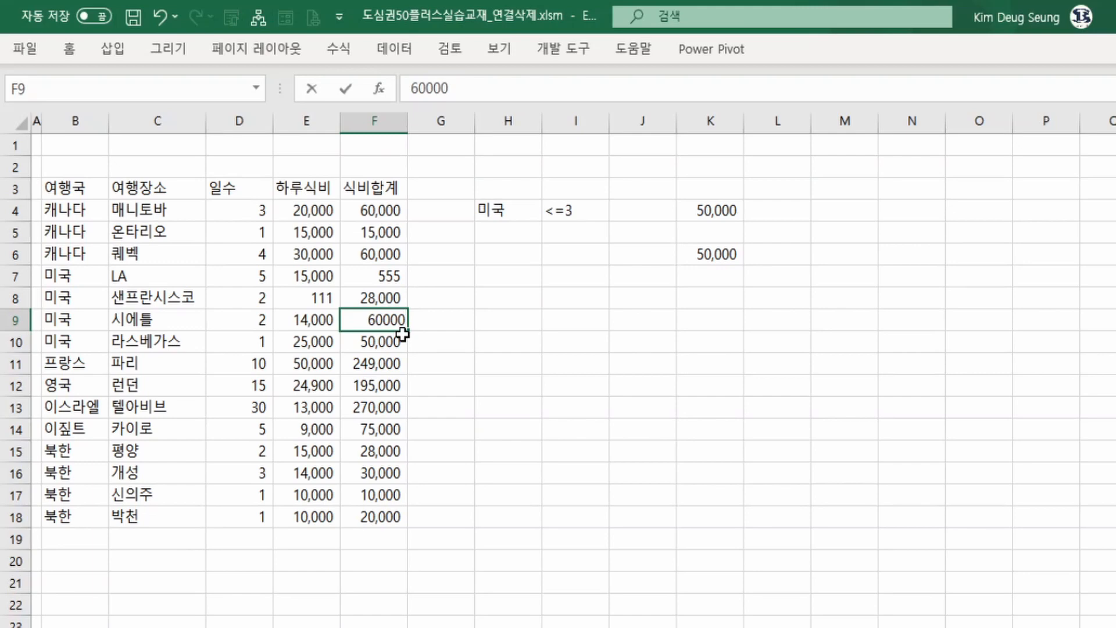
pyautogui.press('Return')
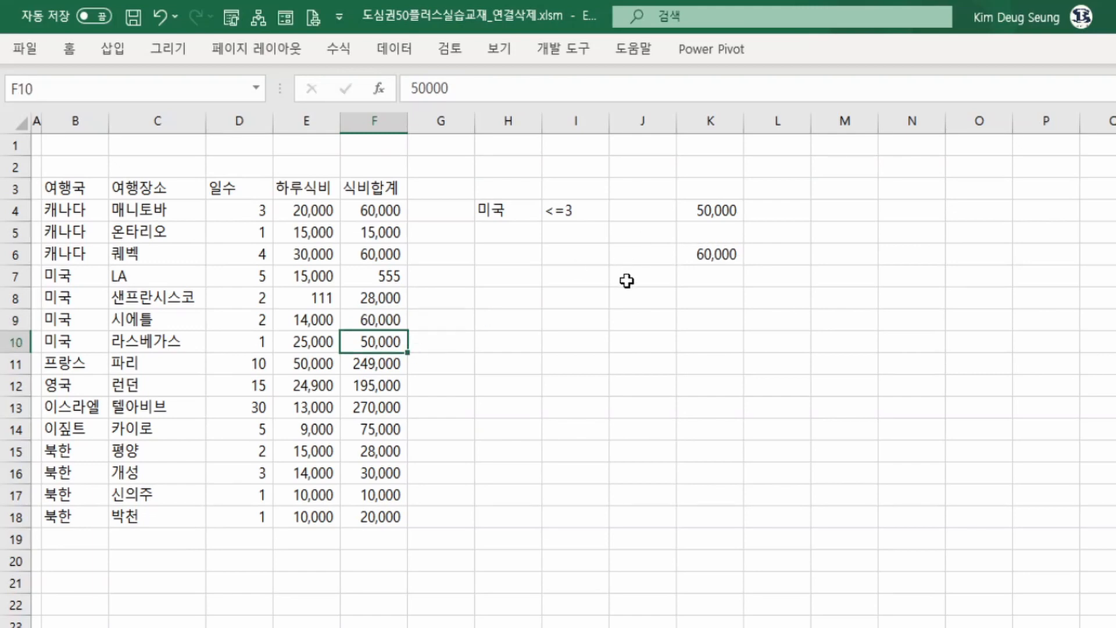
# Replace the LA meal total in F7 with a formula multiplying D7 by E7.
pyautogui.click(710, 256)
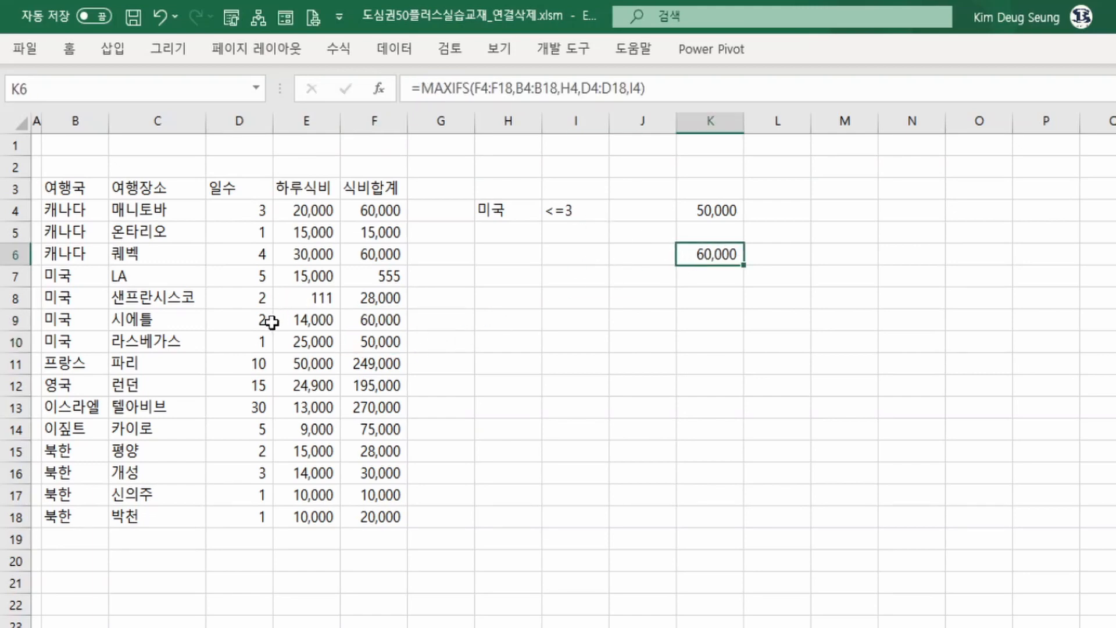
pyautogui.click(256, 277)
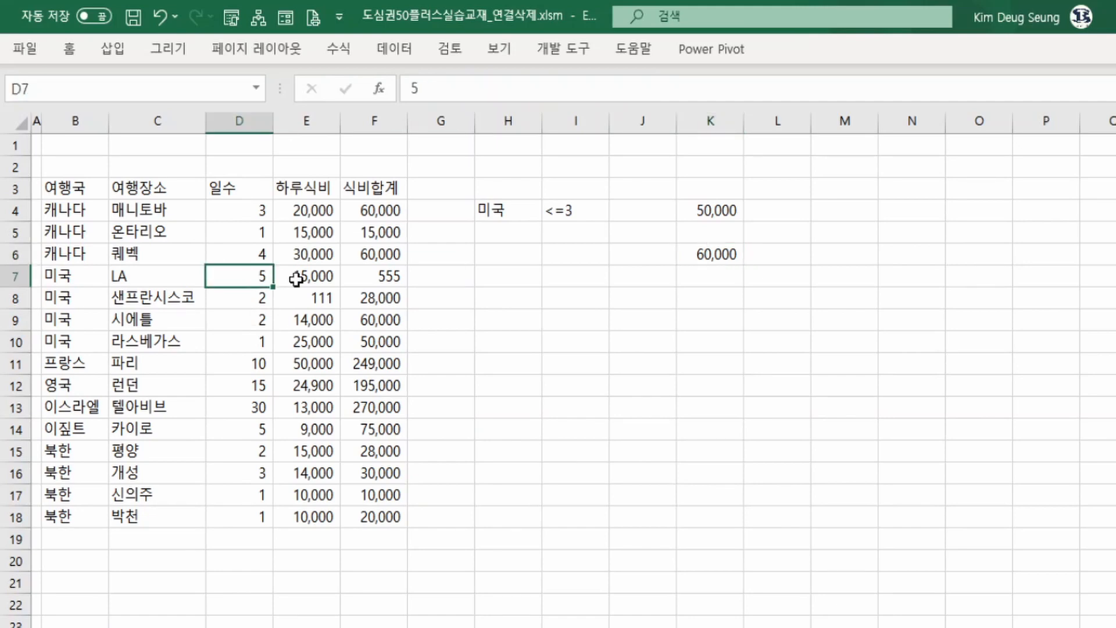
pyautogui.click(374, 279)
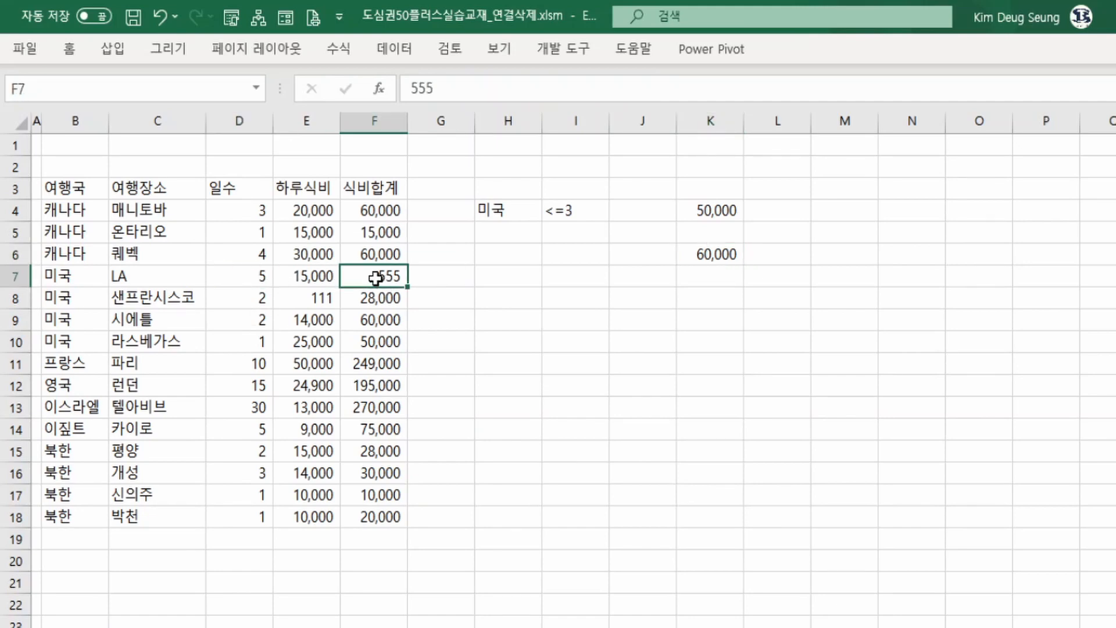
pyautogui.write('=')
pyautogui.press('Left')
pyautogui.press('Left')
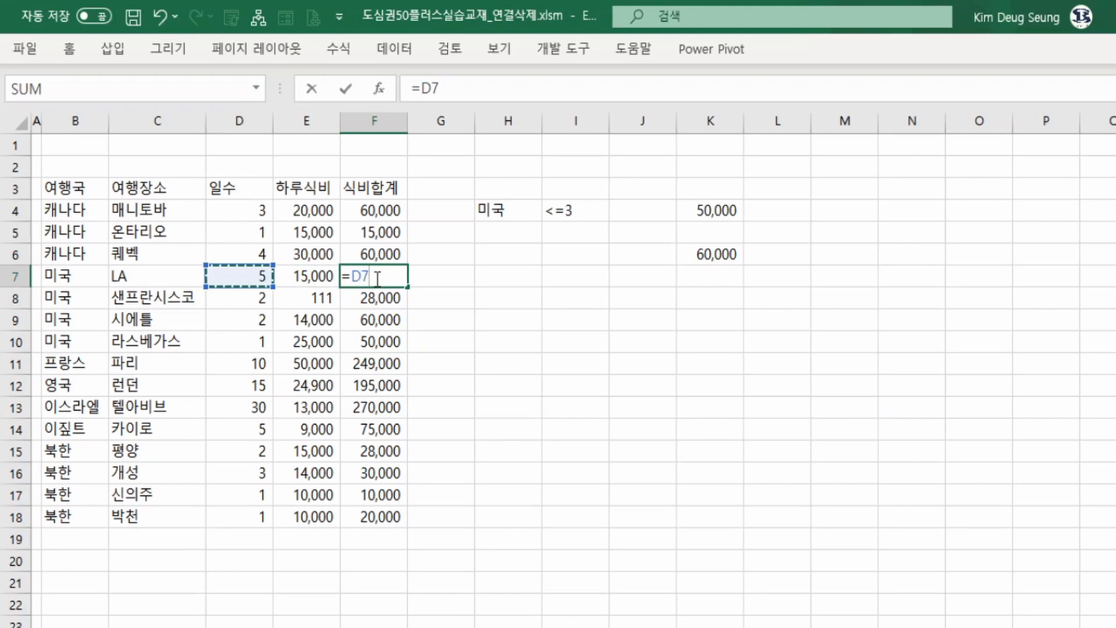
pyautogui.write('*')
pyautogui.press('Left')
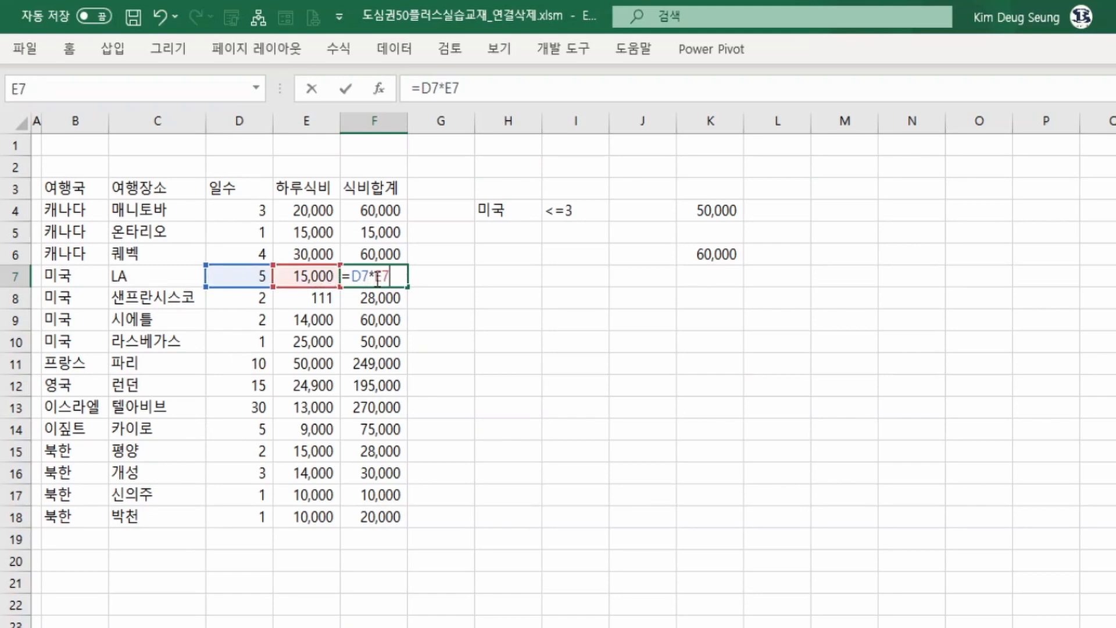
pyautogui.press('Return')
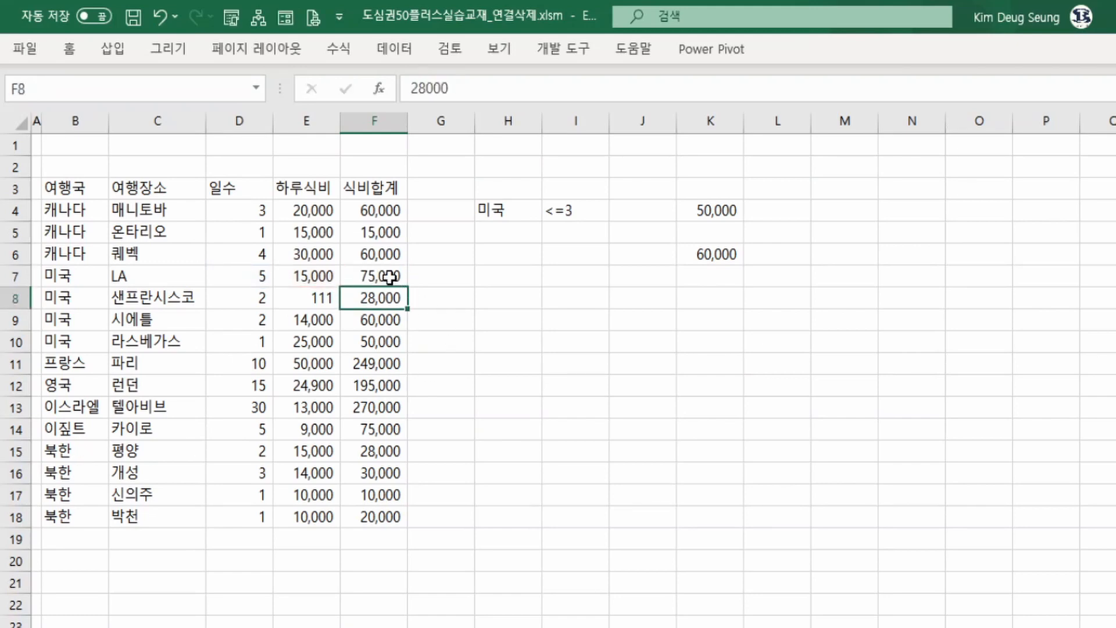
# Review the 미국 rows' days and meal totals against the MAXIFS result in K6.
pyautogui.click(390, 278)
pyautogui.moveTo(261, 276); pyautogui.dragTo(259, 349)
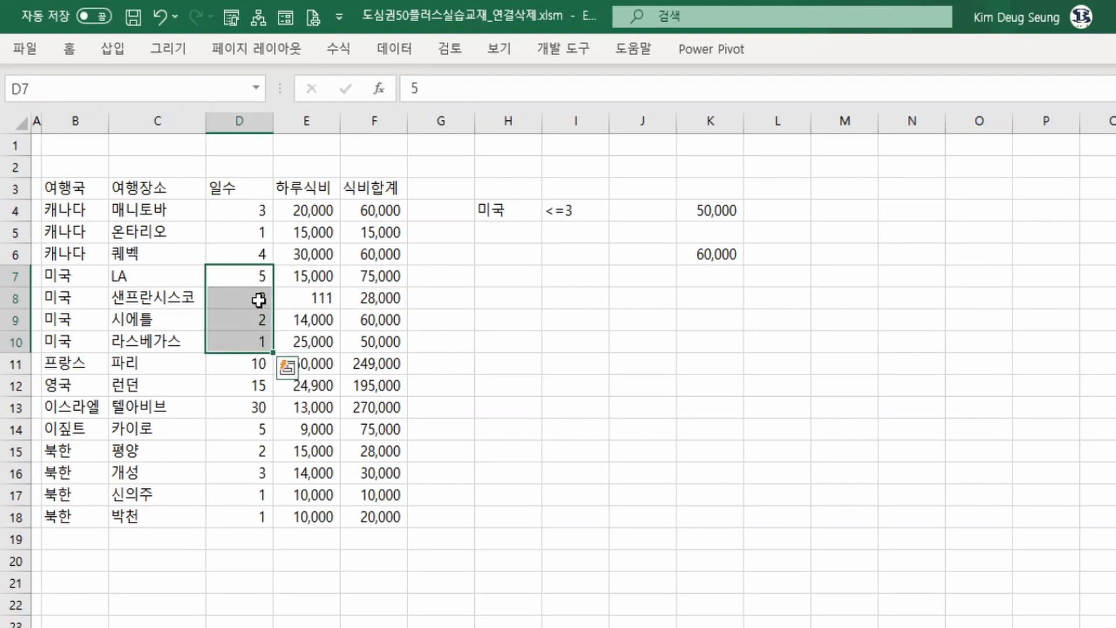
pyautogui.moveTo(259, 297); pyautogui.dragTo(260, 348)
pyautogui.moveTo(374, 297); pyautogui.dragTo(375, 320)
pyautogui.click(734, 254)
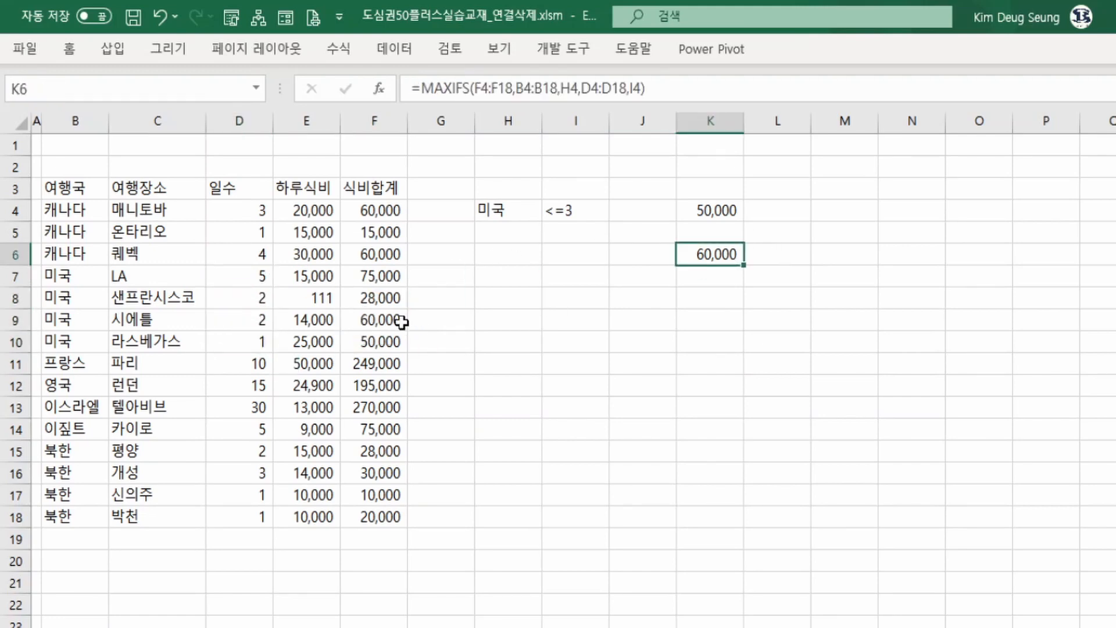
pyautogui.click(377, 320)
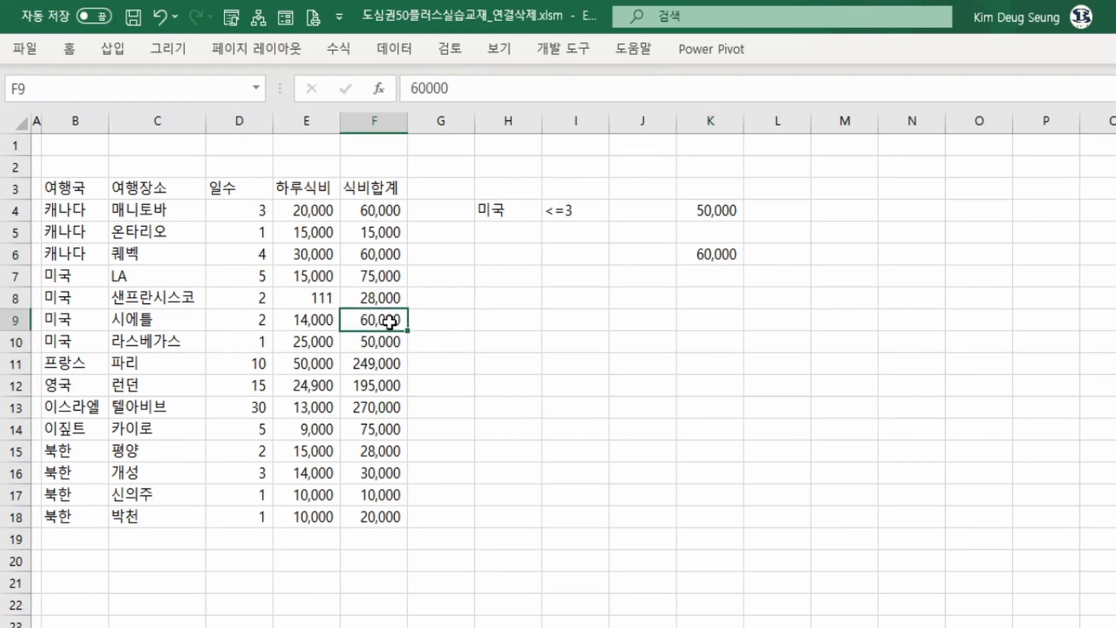
pyautogui.click(81, 279)
pyautogui.click(269, 277)
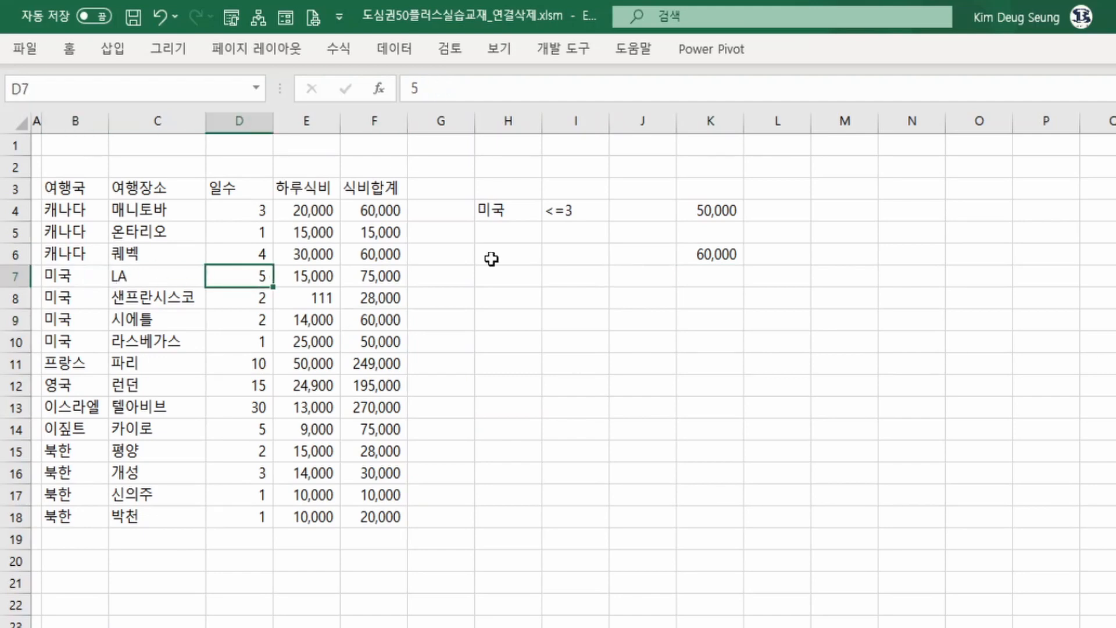
# Change the days criterion in I4 back to <=5.
pyautogui.click(582, 212)
pyautogui.press('F2')
pyautogui.press('BackSpace')
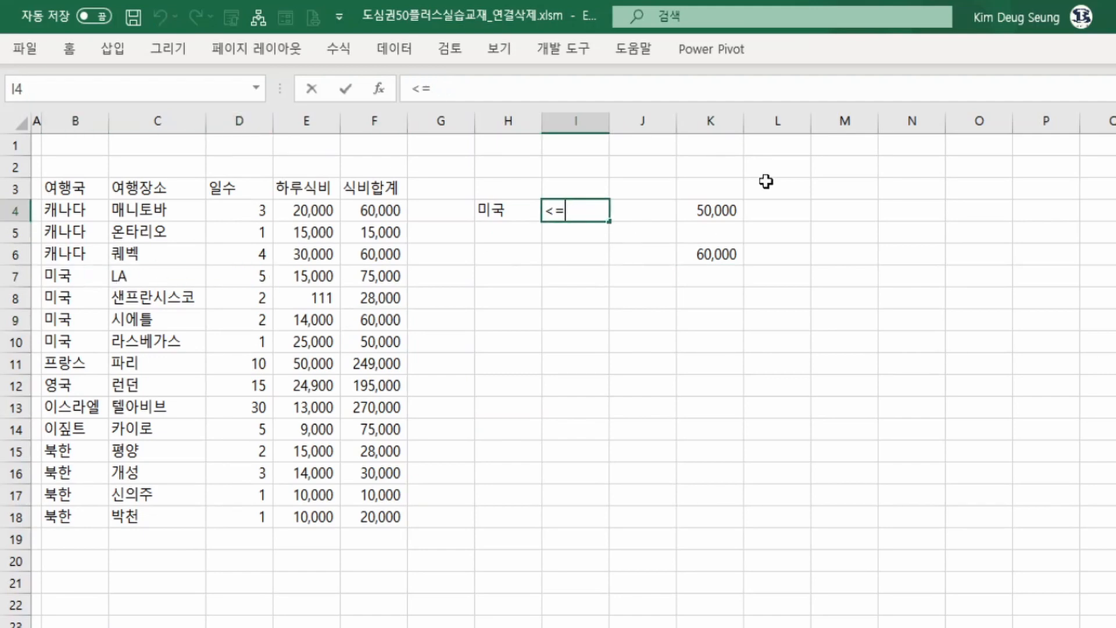
pyautogui.write('5')
pyautogui.press('Return')
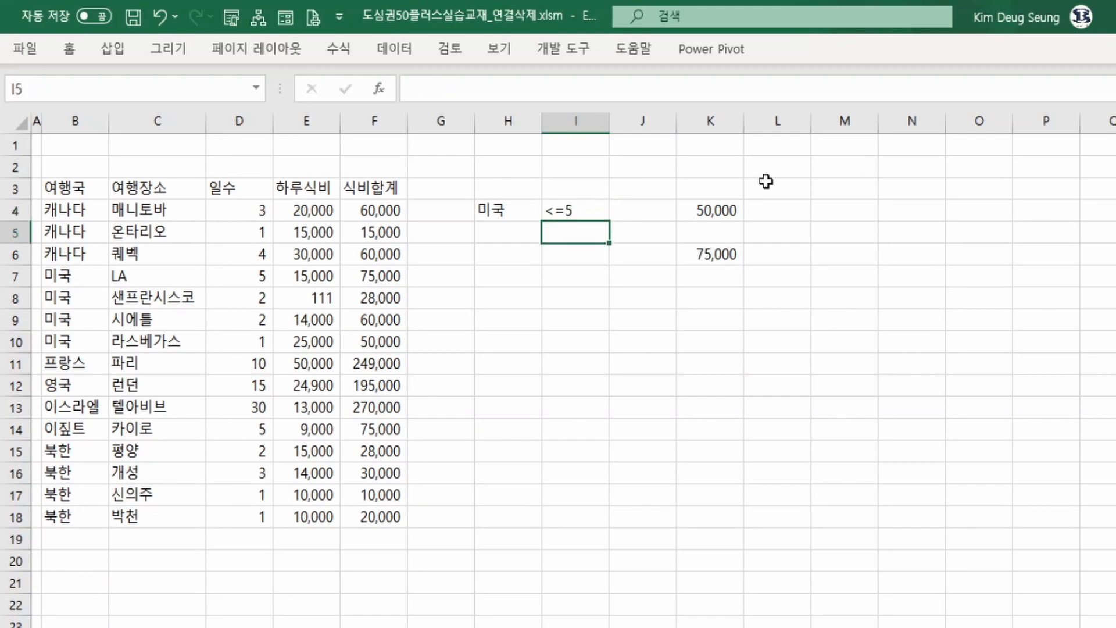
# Review the criteria cells, the K6 result, and the 미국 rows in B7:F10.
pyautogui.click(710, 257)
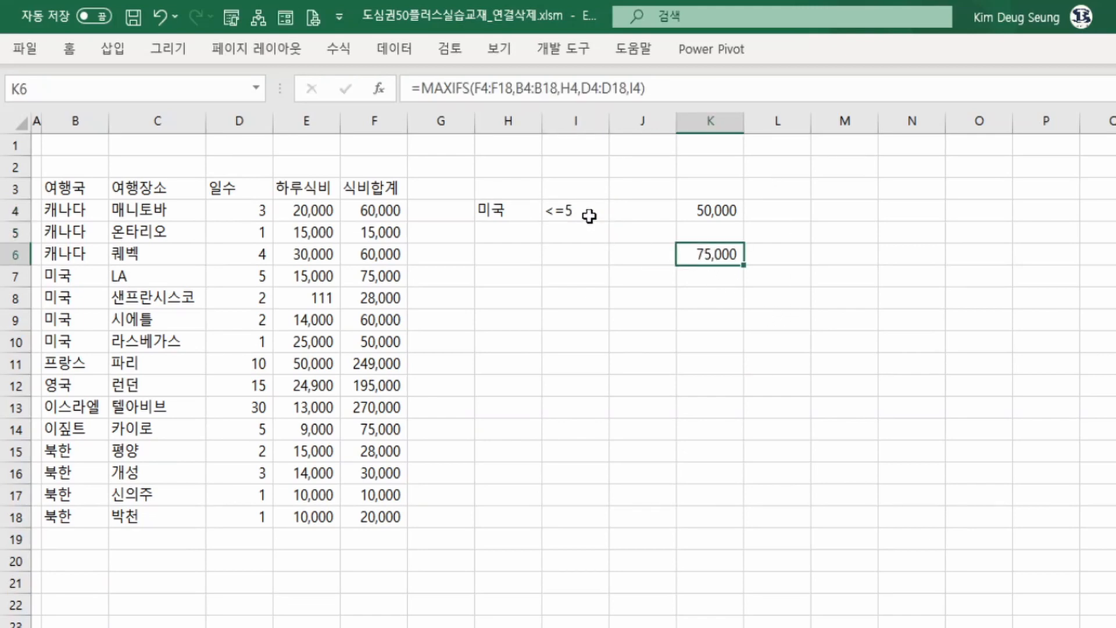
pyautogui.click(490, 208)
pyautogui.click(566, 214)
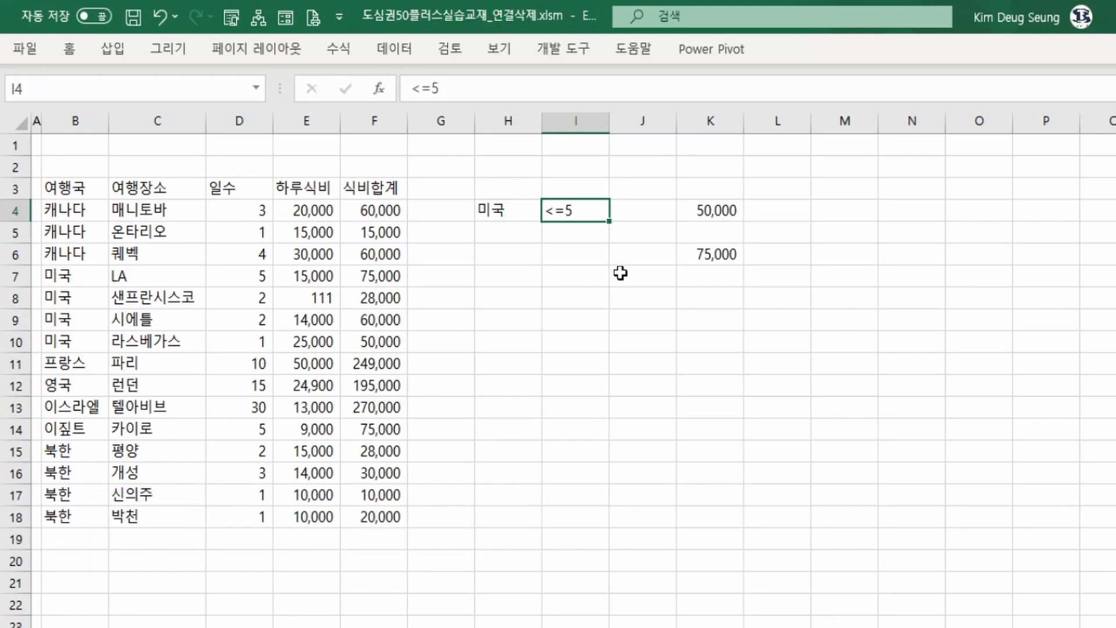
pyautogui.click(685, 250)
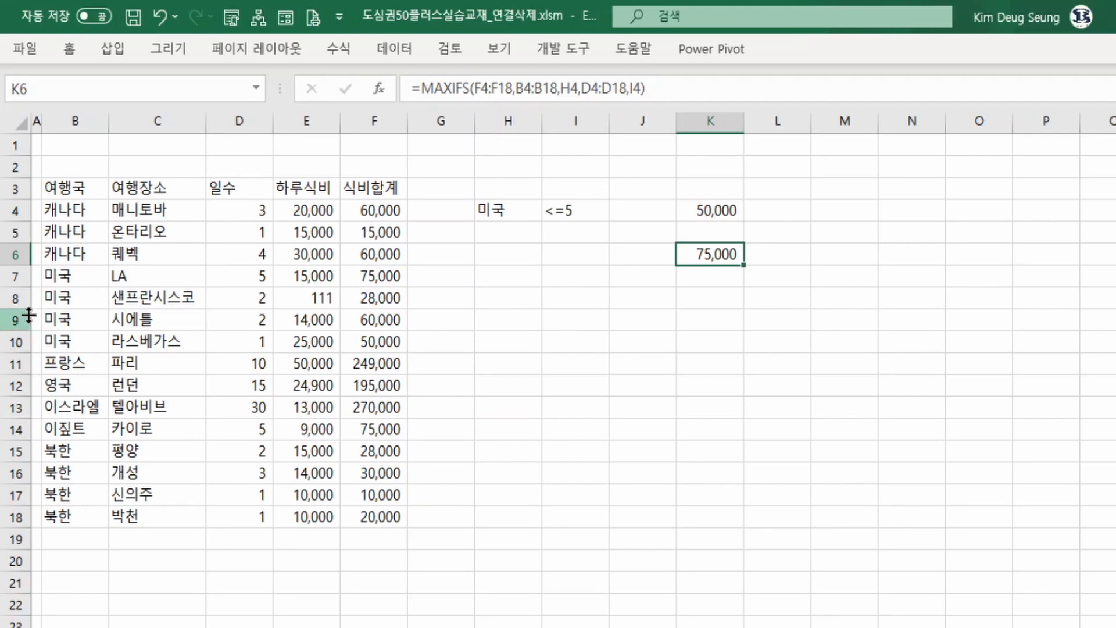
pyautogui.moveTo(58, 283); pyautogui.dragTo(344, 352)
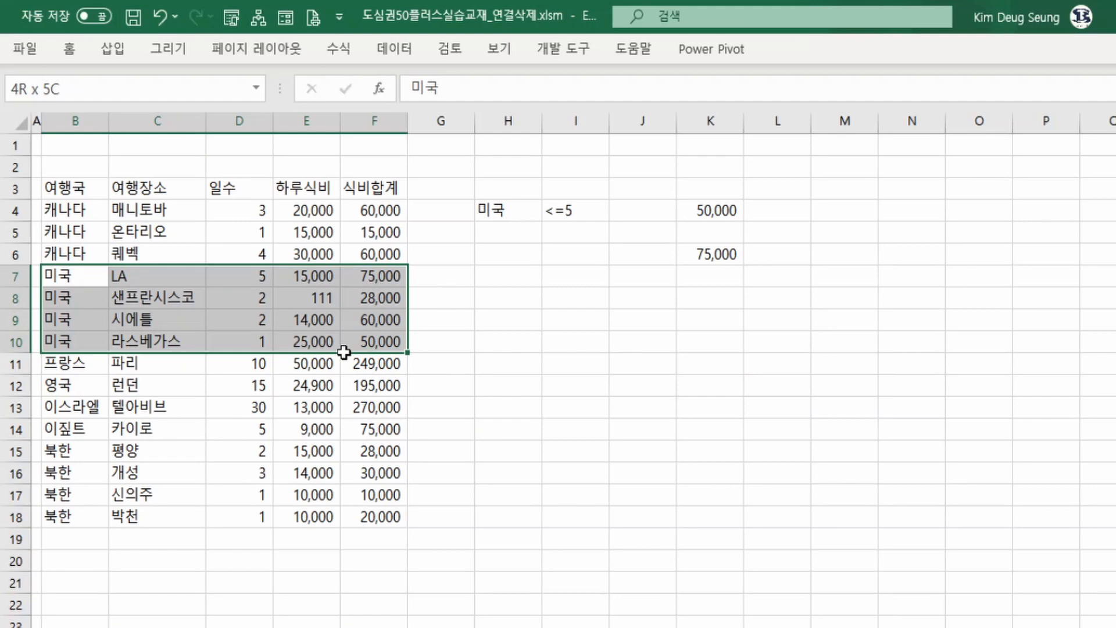
pyautogui.moveTo(344, 352); pyautogui.dragTo(344, 352)
pyautogui.click(565, 211)
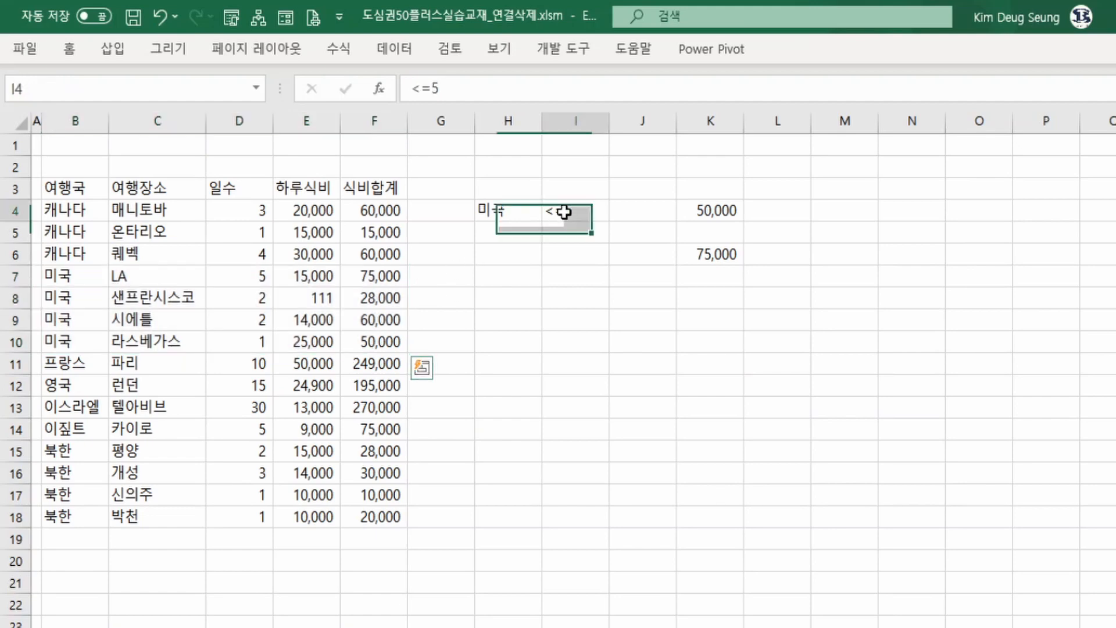
# Change the days criterion in I4 to 1 and clear the MAXIFS formula from K6.
pyautogui.write('1')
pyautogui.press('Return')
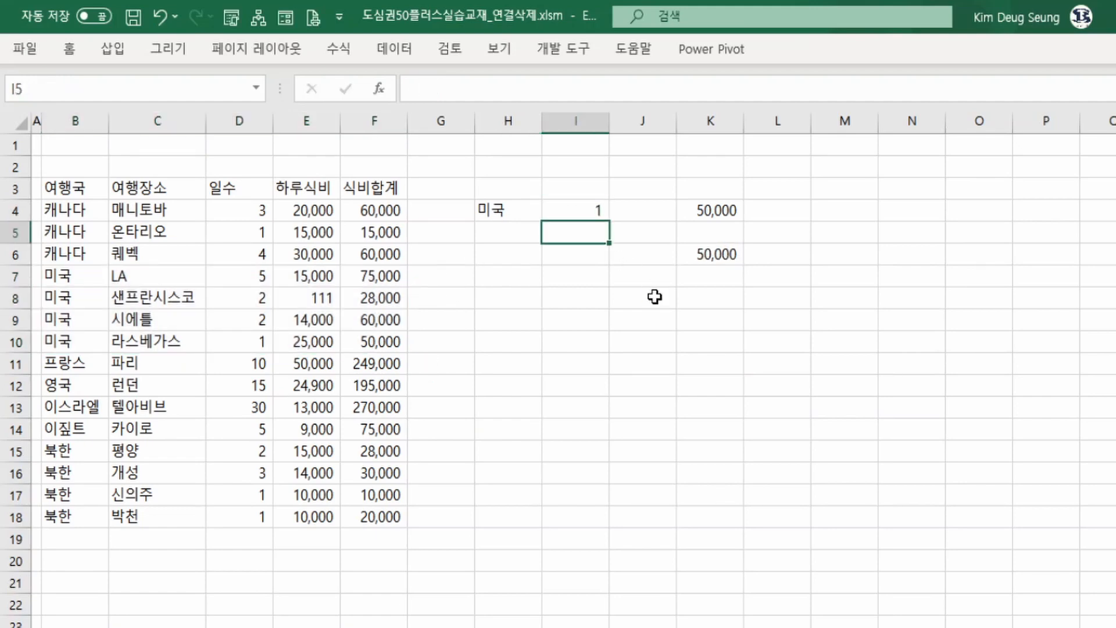
pyautogui.press('Right')
pyautogui.press('Right')
pyautogui.press('Down')
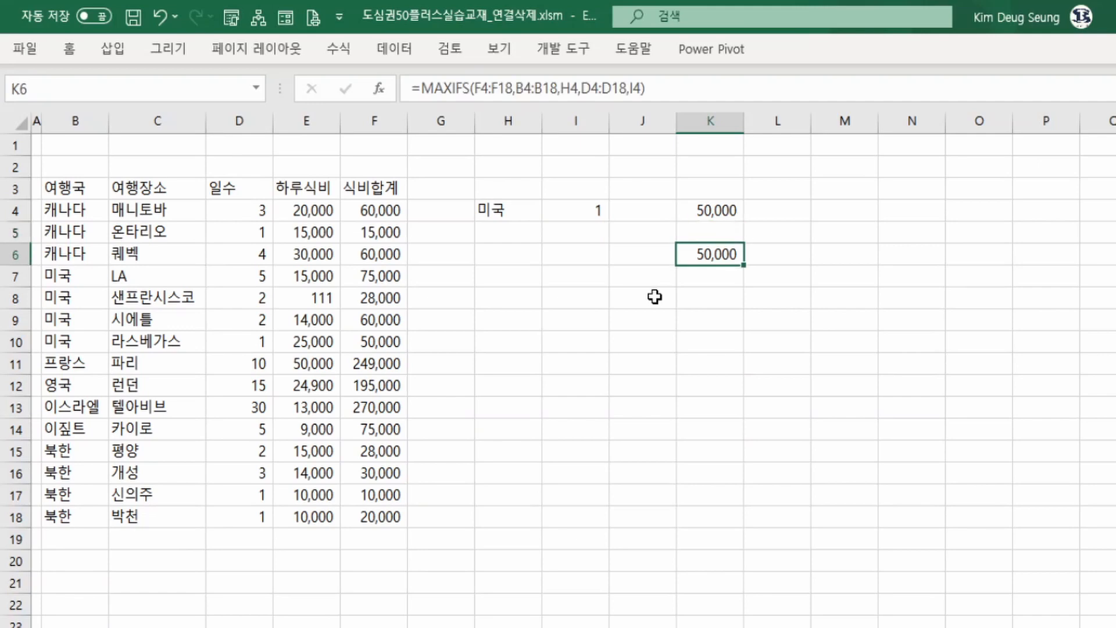
pyautogui.press('Delete')
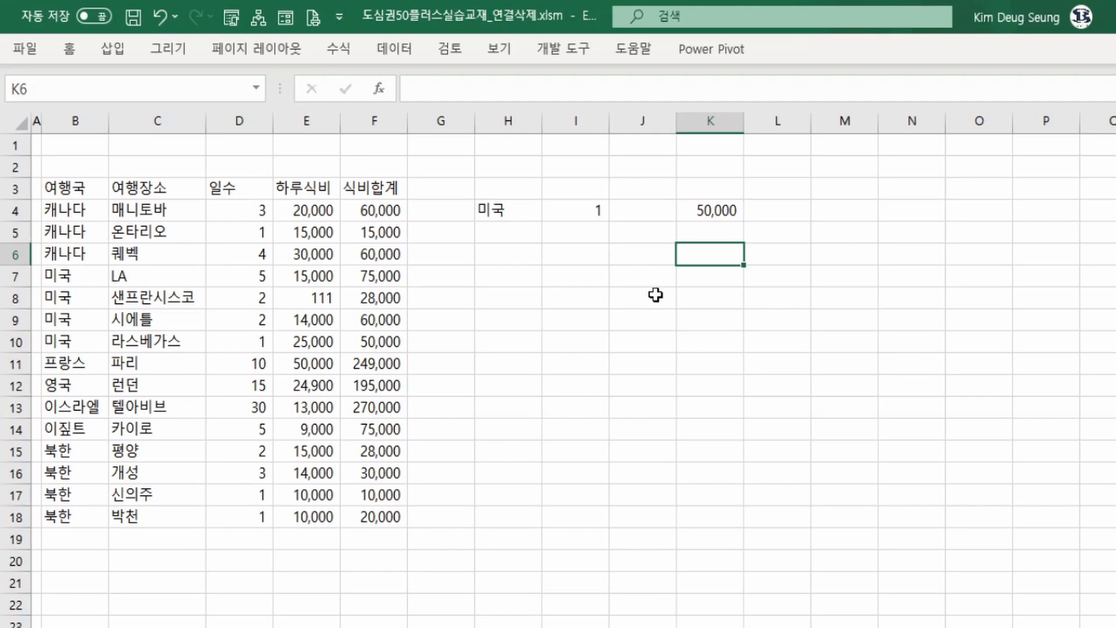
# Start a FILTER formula in K6 through the function arguments dialog, with F4:F18 as the array.
pyautogui.write('=f')
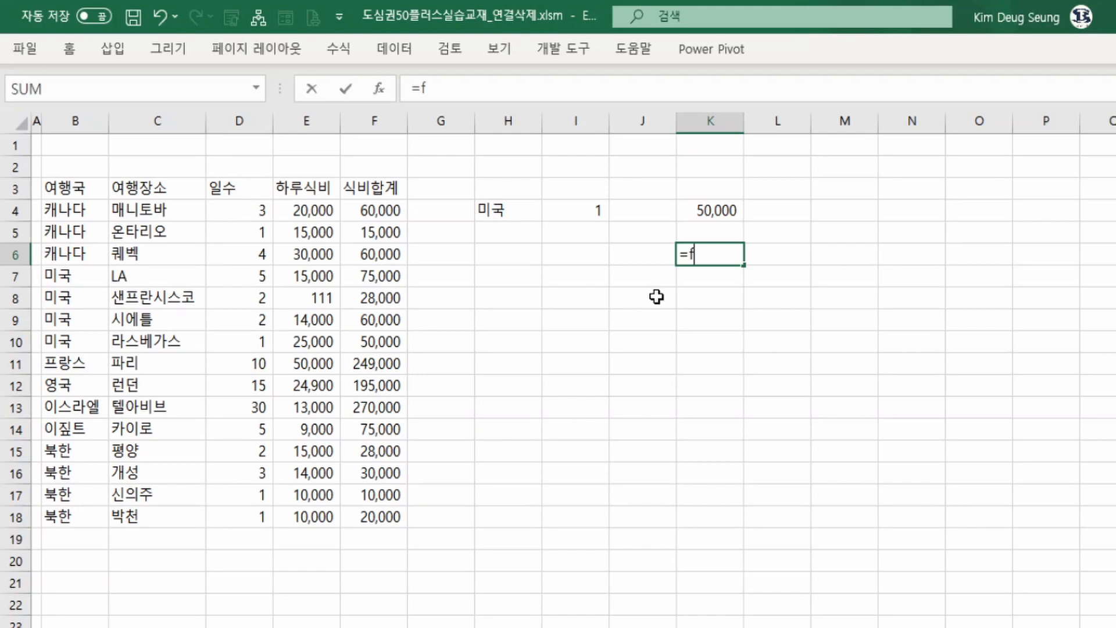
pyautogui.write('il')
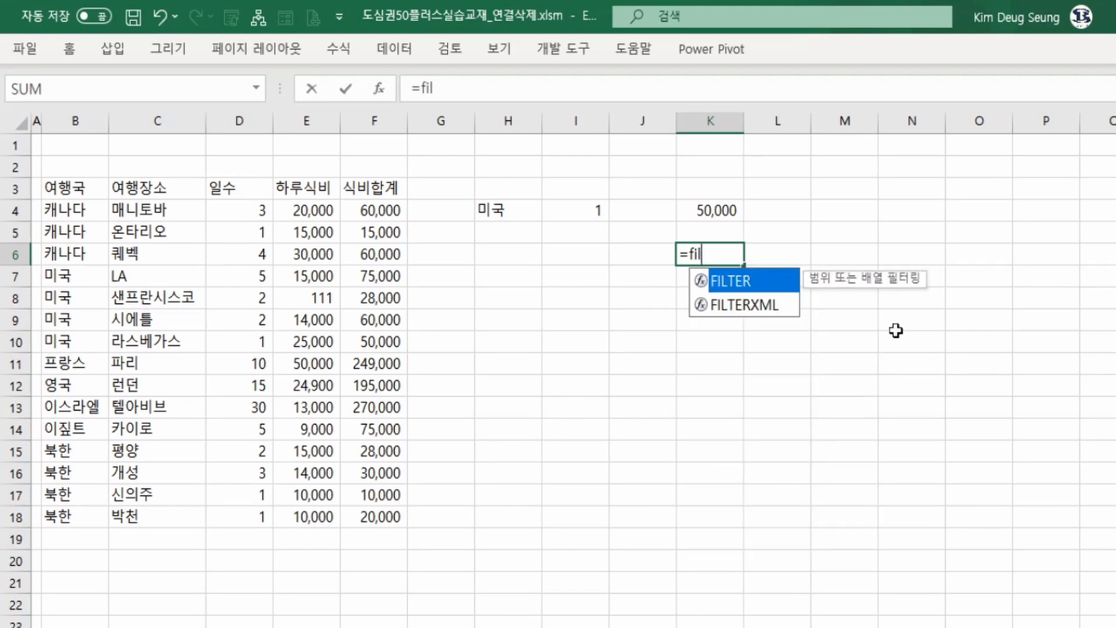
pyautogui.doubleClick(717, 284)
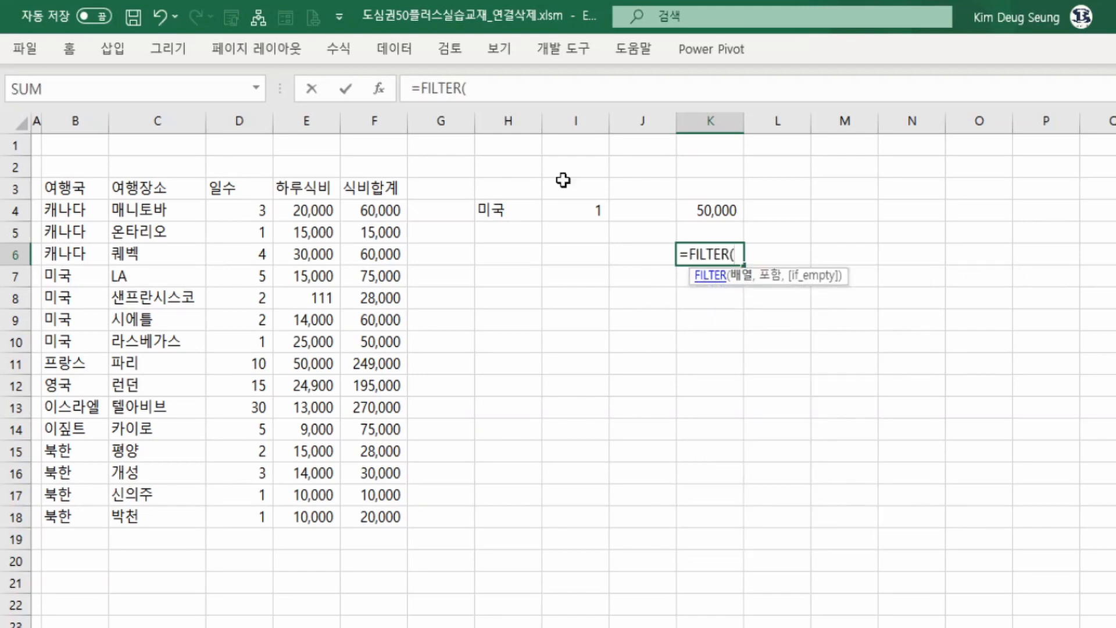
pyautogui.click(384, 89)
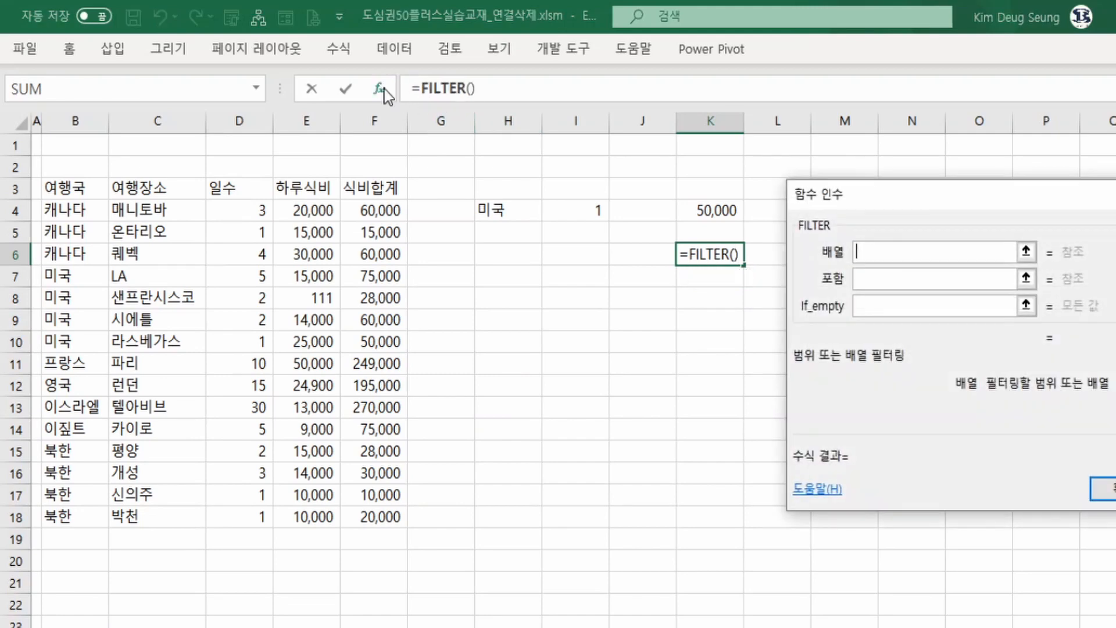
pyautogui.click(863, 252)
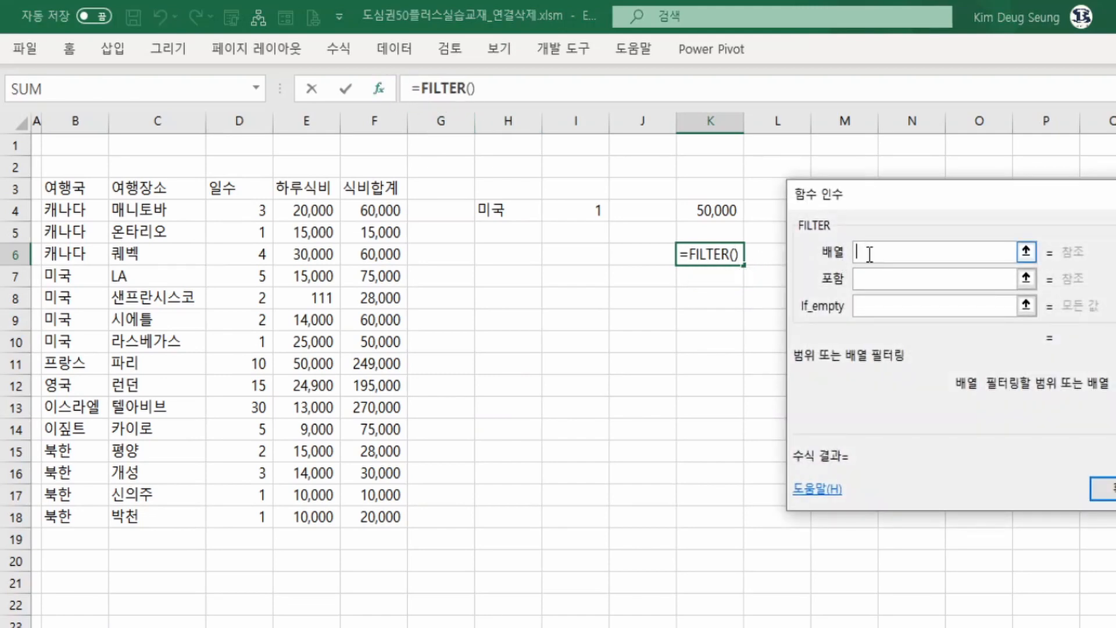
pyautogui.click(357, 214)
pyautogui.moveTo(363, 237); pyautogui.dragTo(362, 510)
pyautogui.click(872, 280)
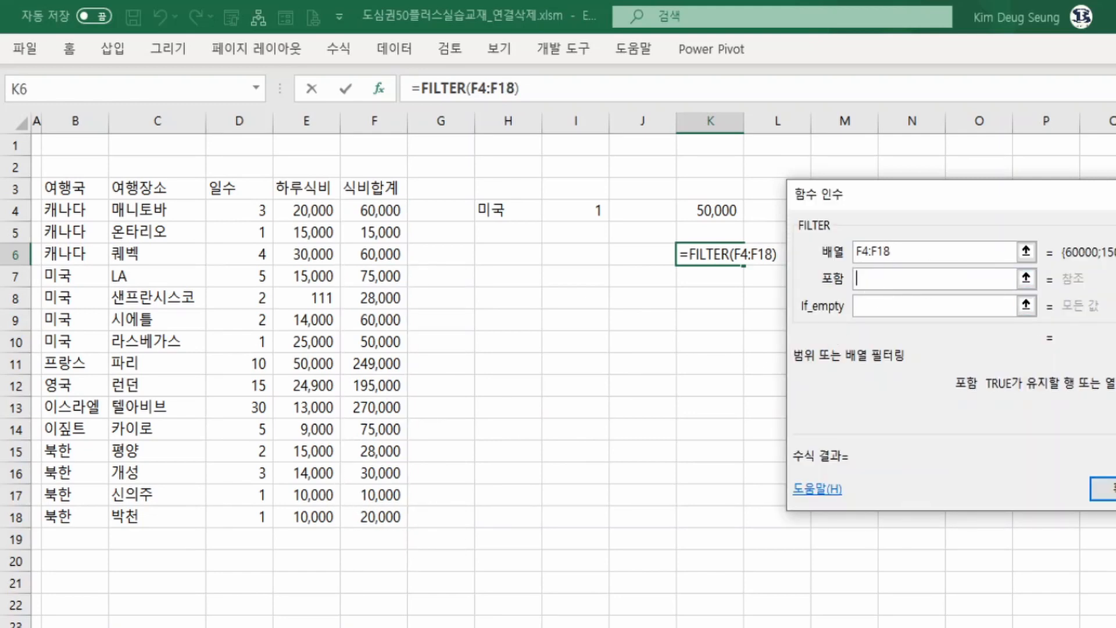
# Set FILTER's include argument to (B4:B18=H4)*(D4:D18<=I4) and confirm the formula.
pyautogui.write('(')
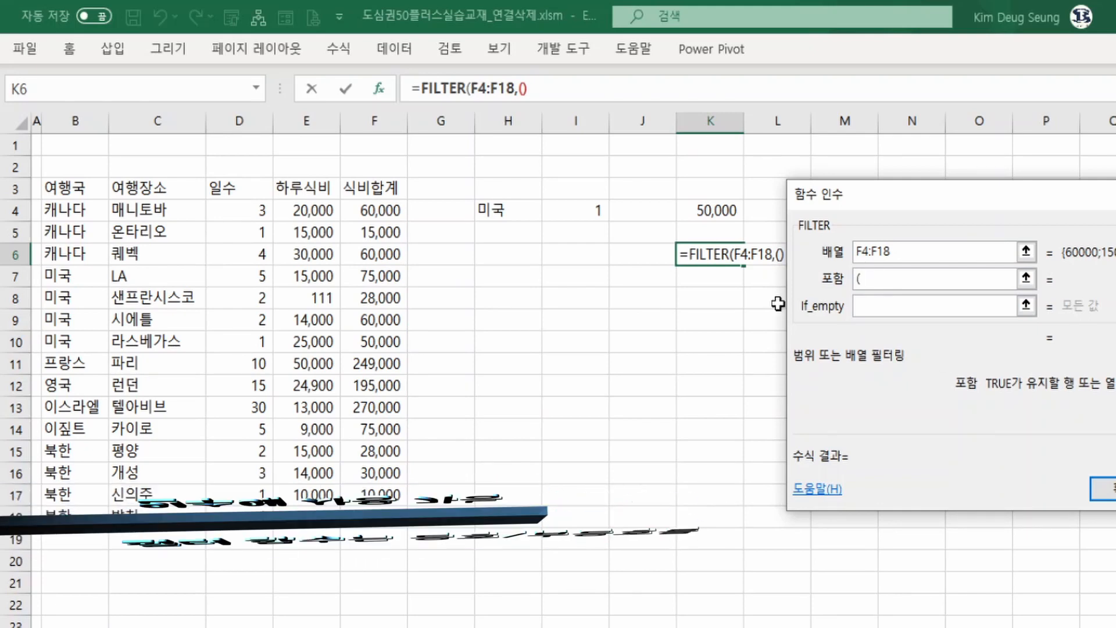
pyautogui.moveTo(82, 211); pyautogui.dragTo(75, 519)
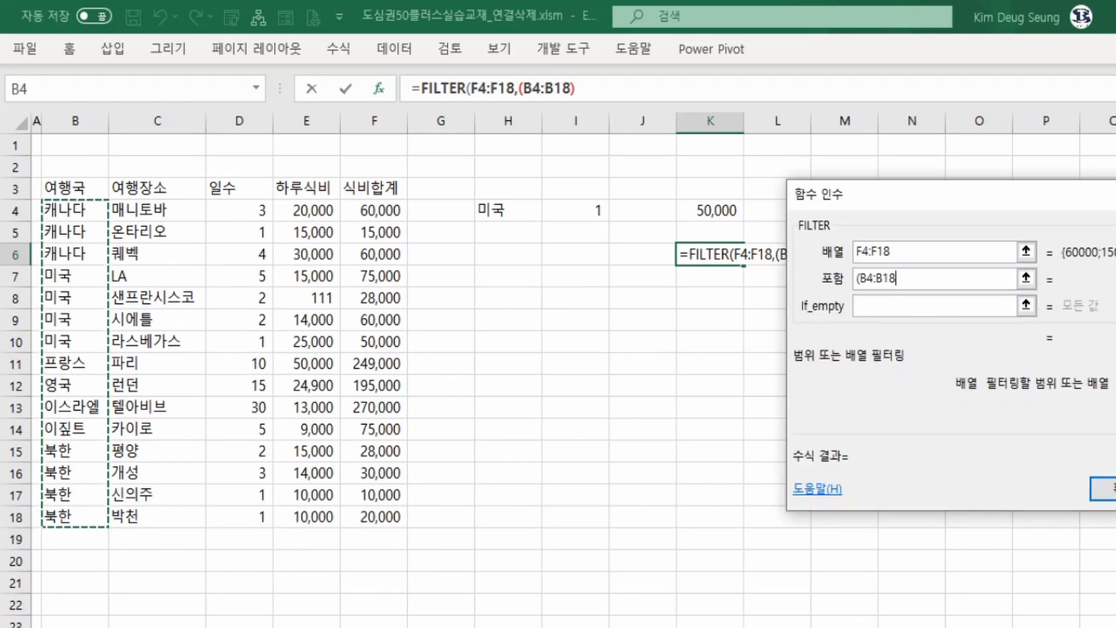
pyautogui.write('=')
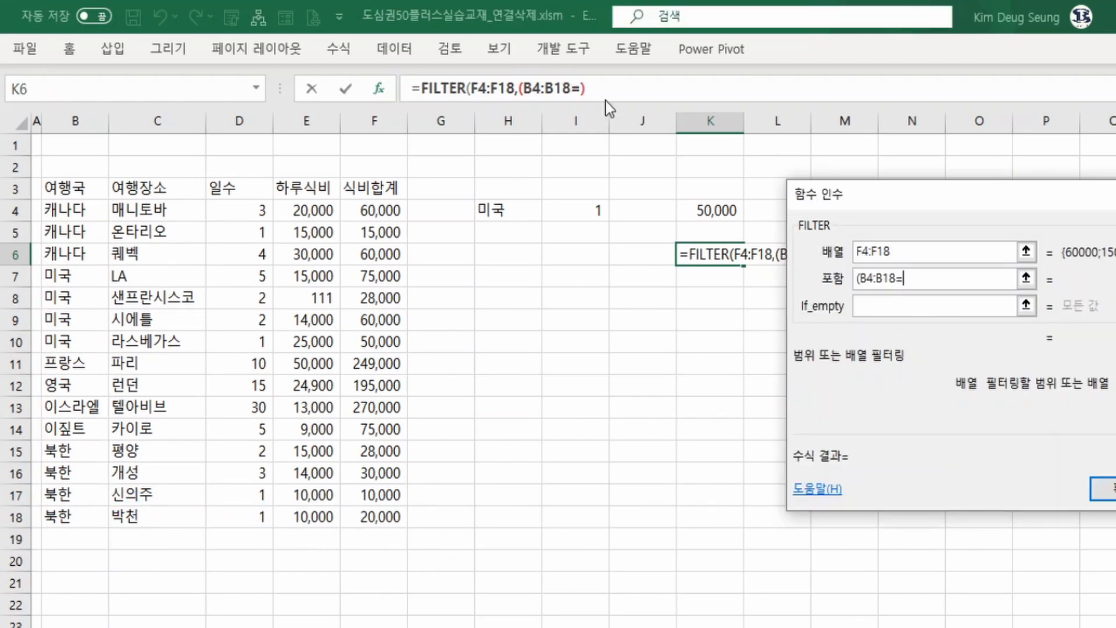
pyautogui.click(515, 212)
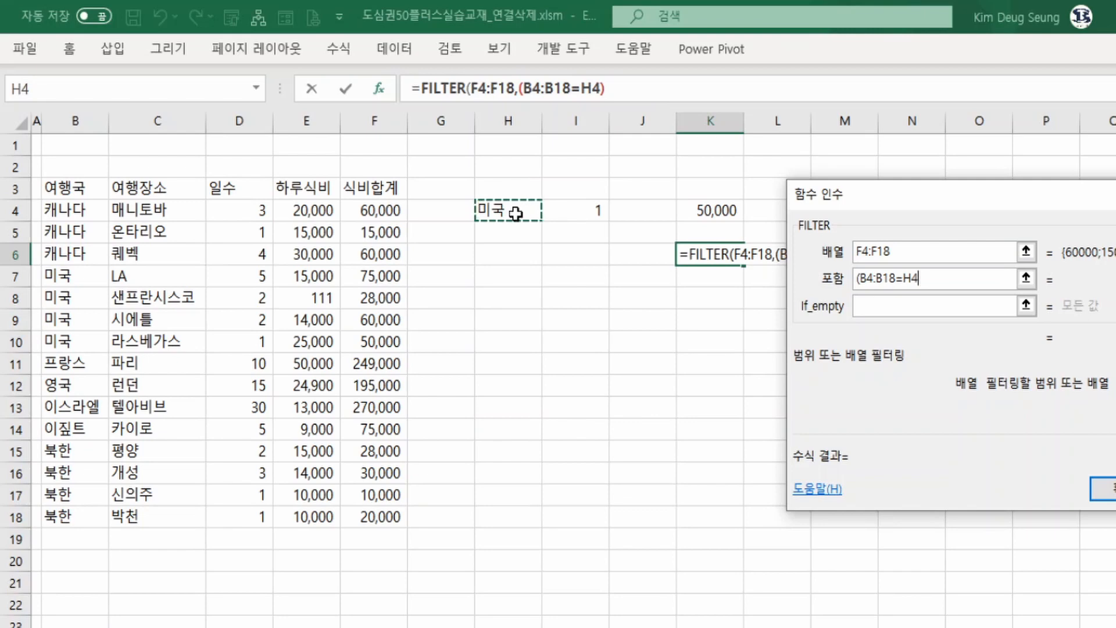
pyautogui.write(')')
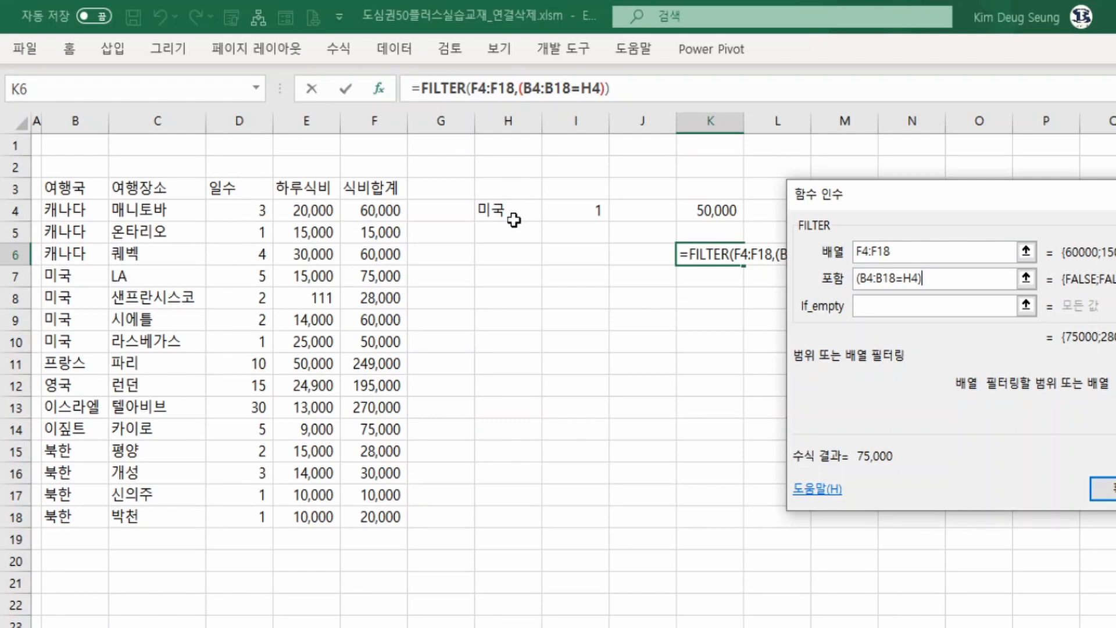
pyautogui.write('*')
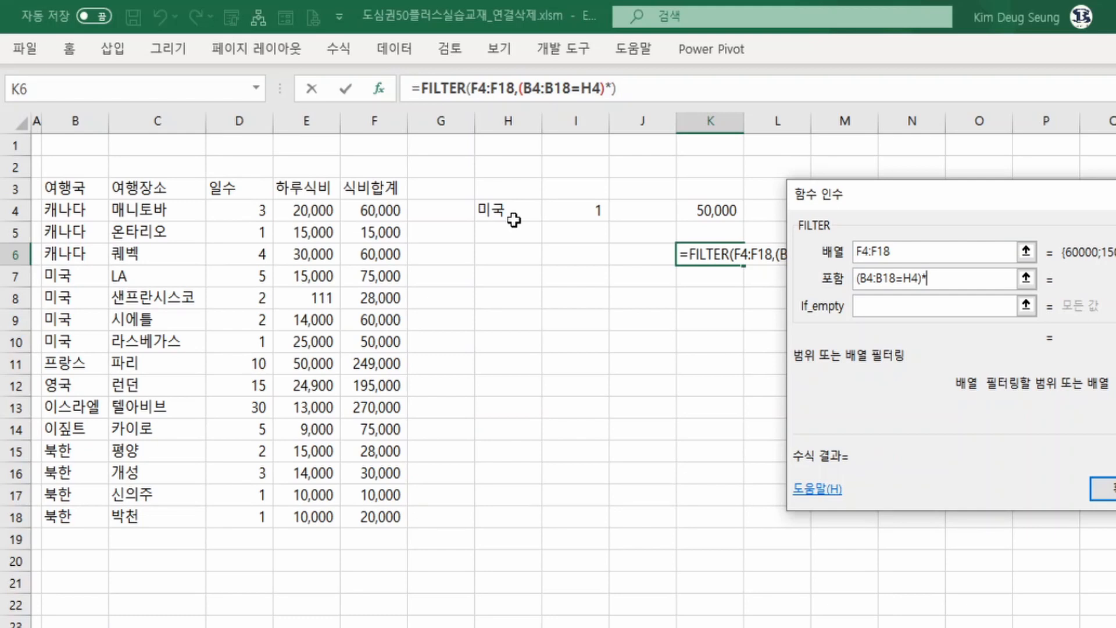
pyautogui.write('(D4')
pyautogui.moveTo(256, 214); pyautogui.dragTo(243, 523)
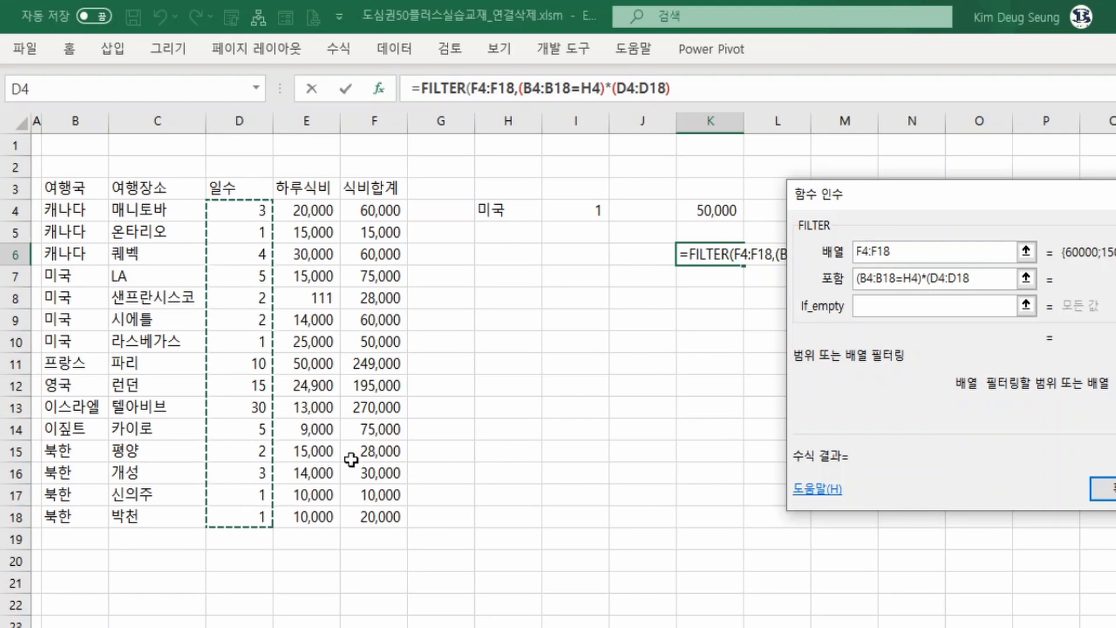
pyautogui.write('<=')
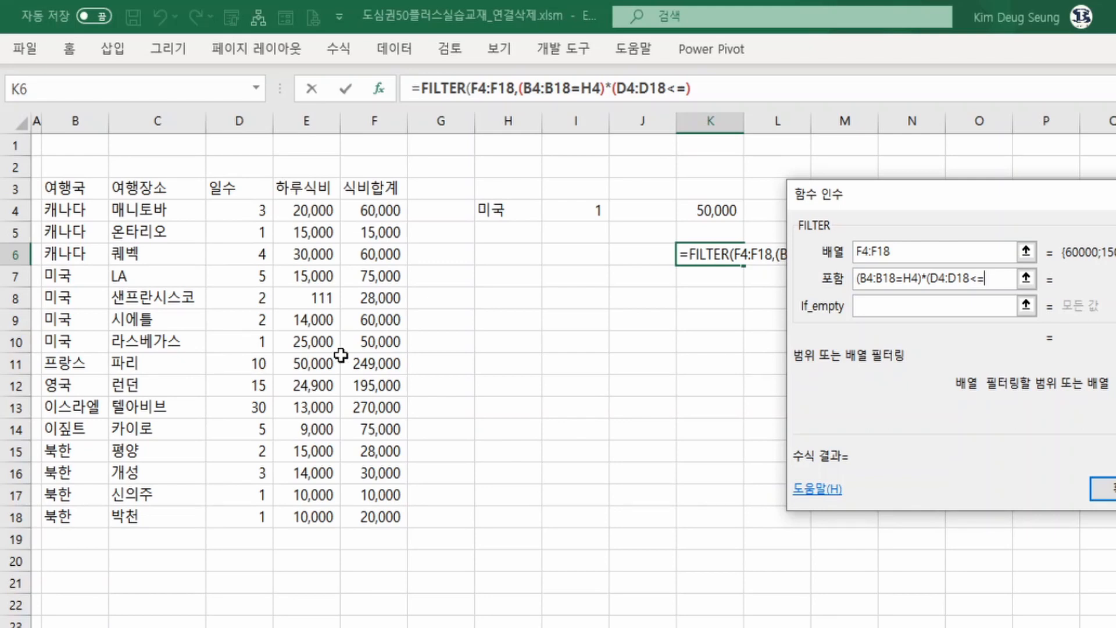
pyautogui.click(581, 208)
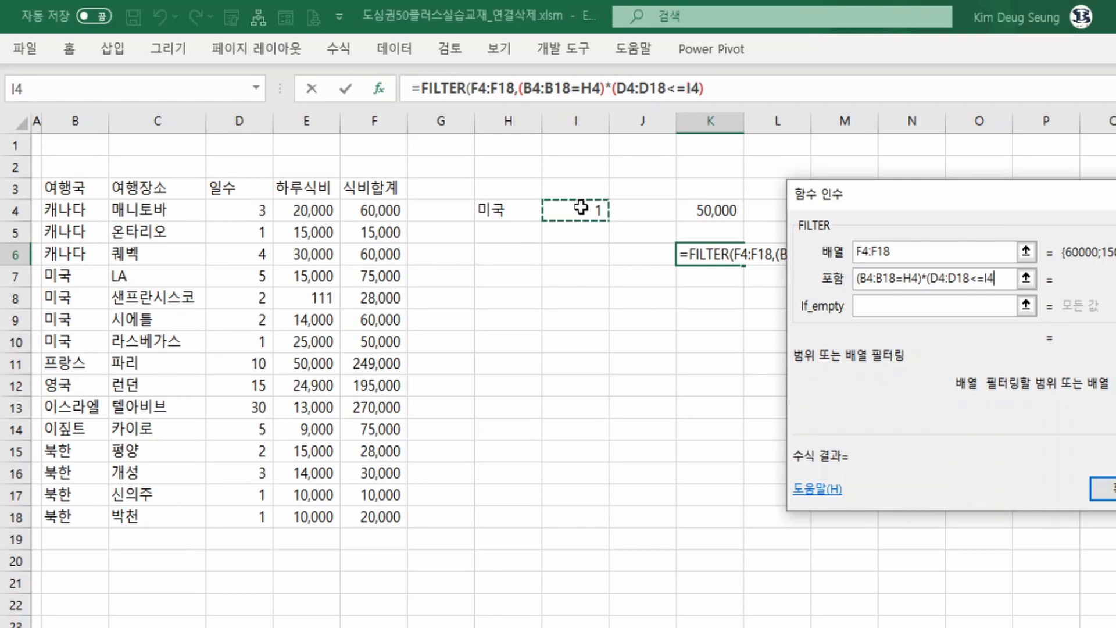
pyautogui.write(')')
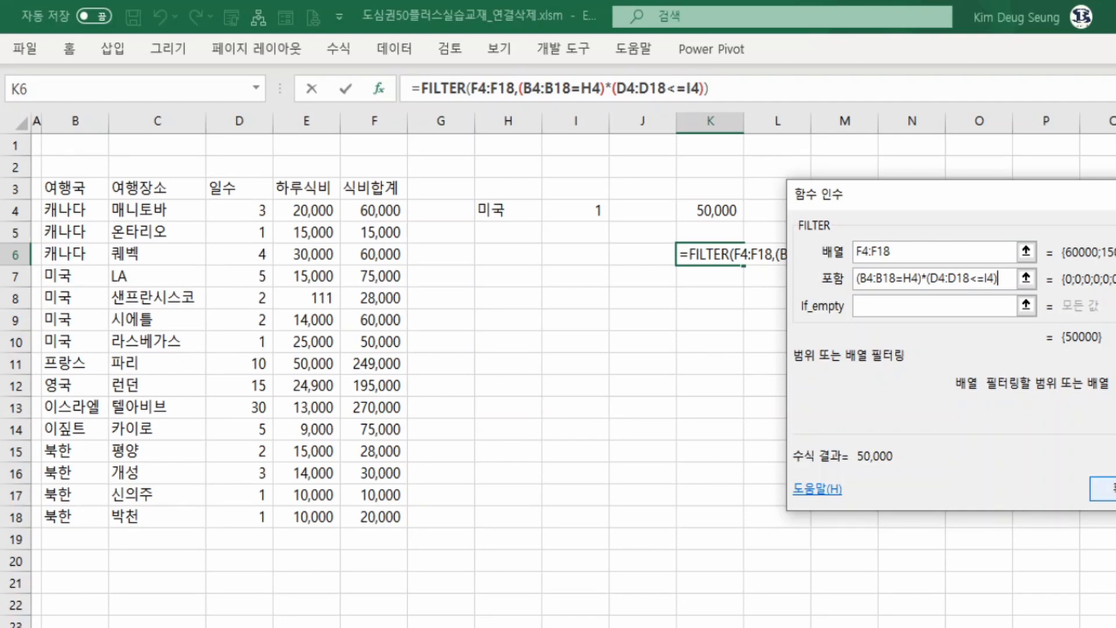
pyautogui.click(1105, 489)
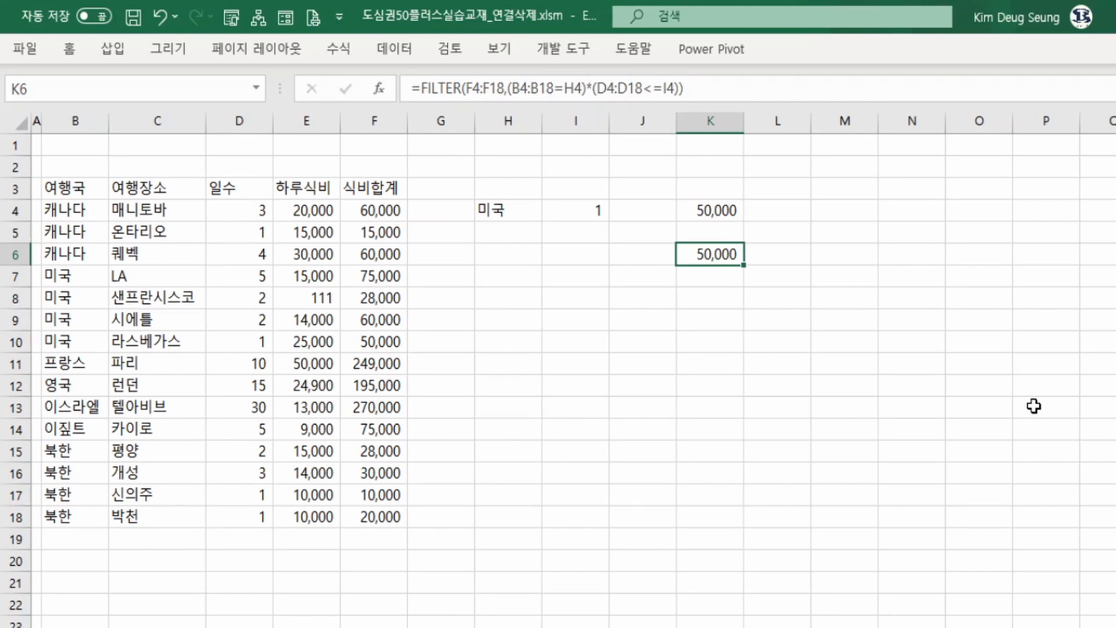
# Set the days criterion in I4 to 2.
pyautogui.click(254, 344)
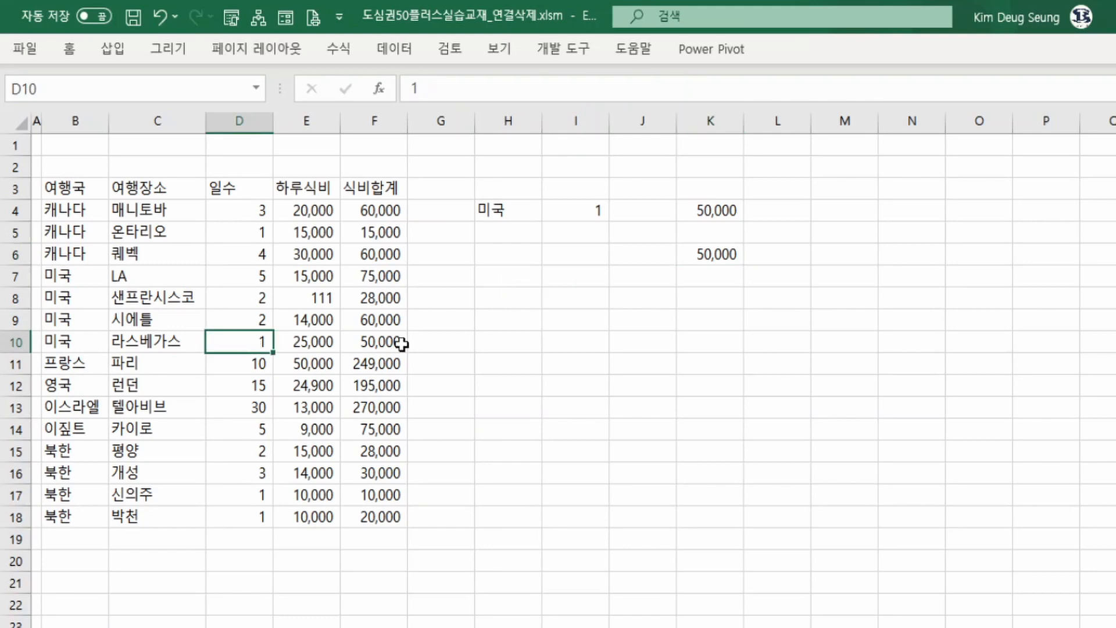
pyautogui.click(377, 352)
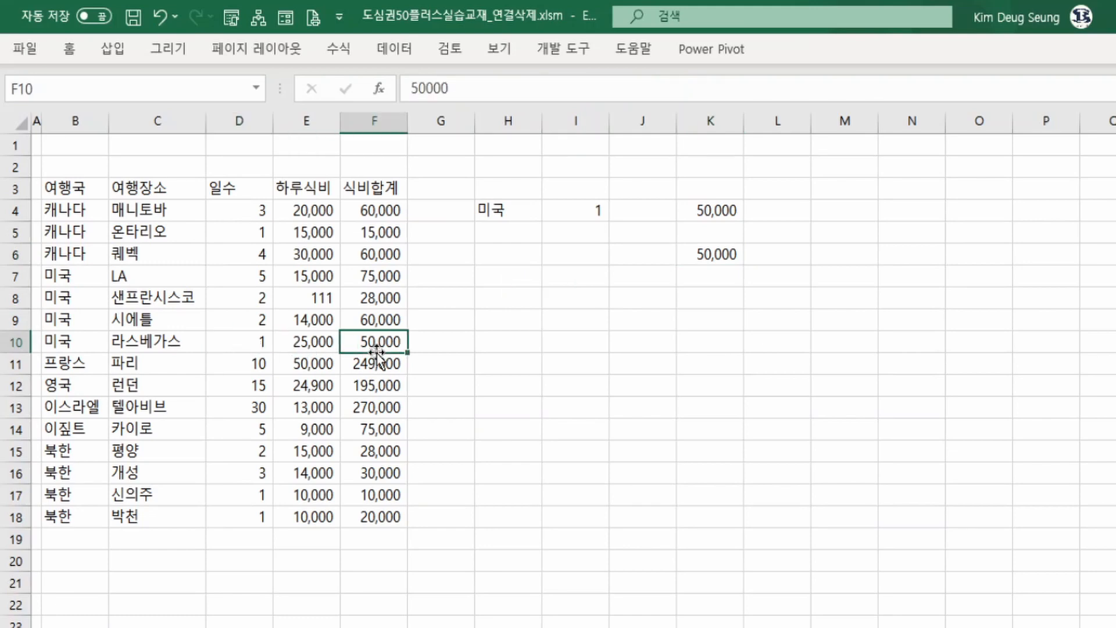
pyautogui.click(573, 211)
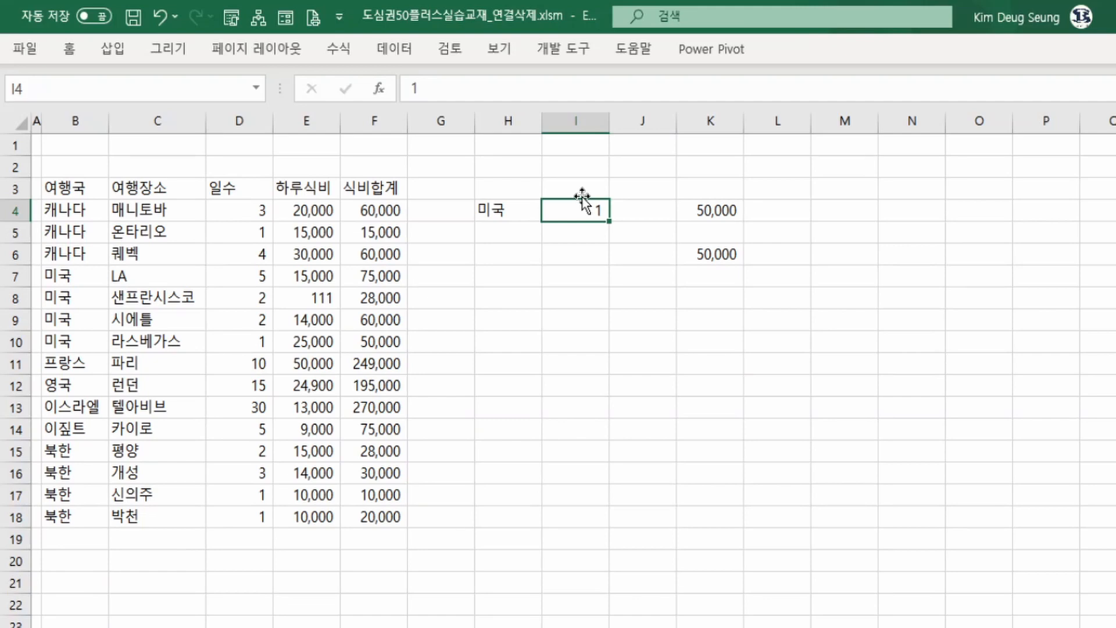
pyautogui.write('2')
pyautogui.press('Return')
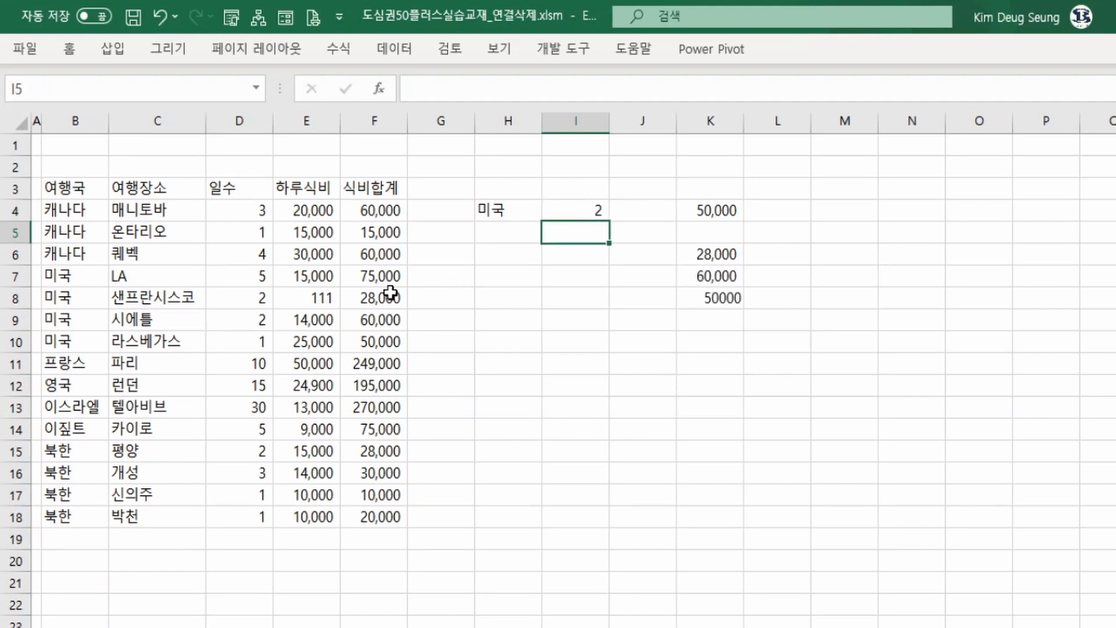
# Set the days criterion in I4 to 5.
pyautogui.moveTo(390, 294); pyautogui.dragTo(384, 364)
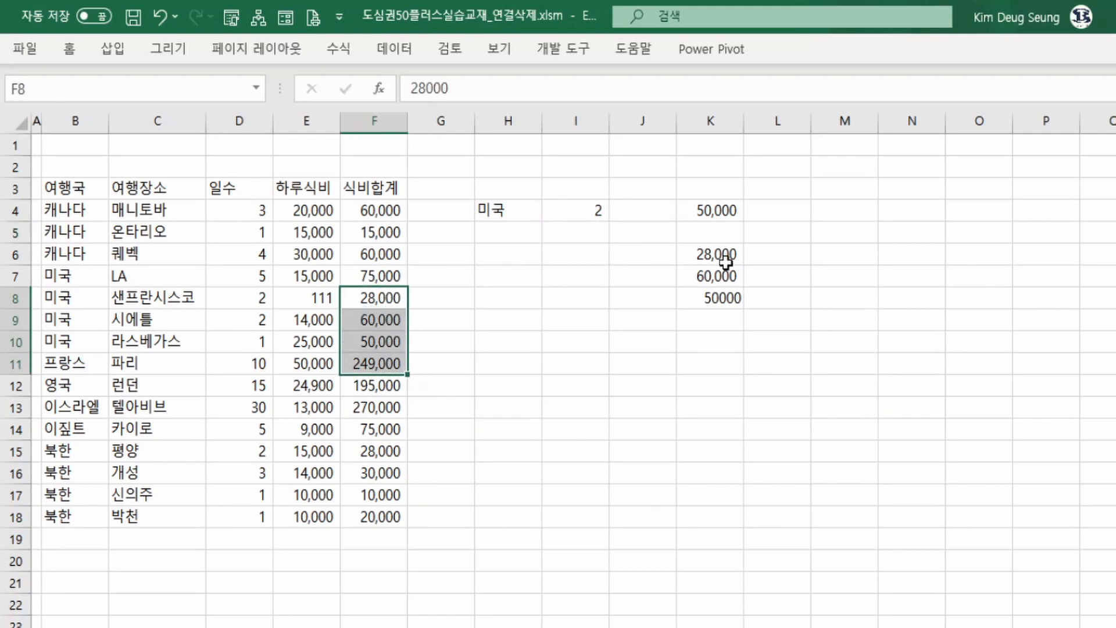
pyautogui.click(605, 213)
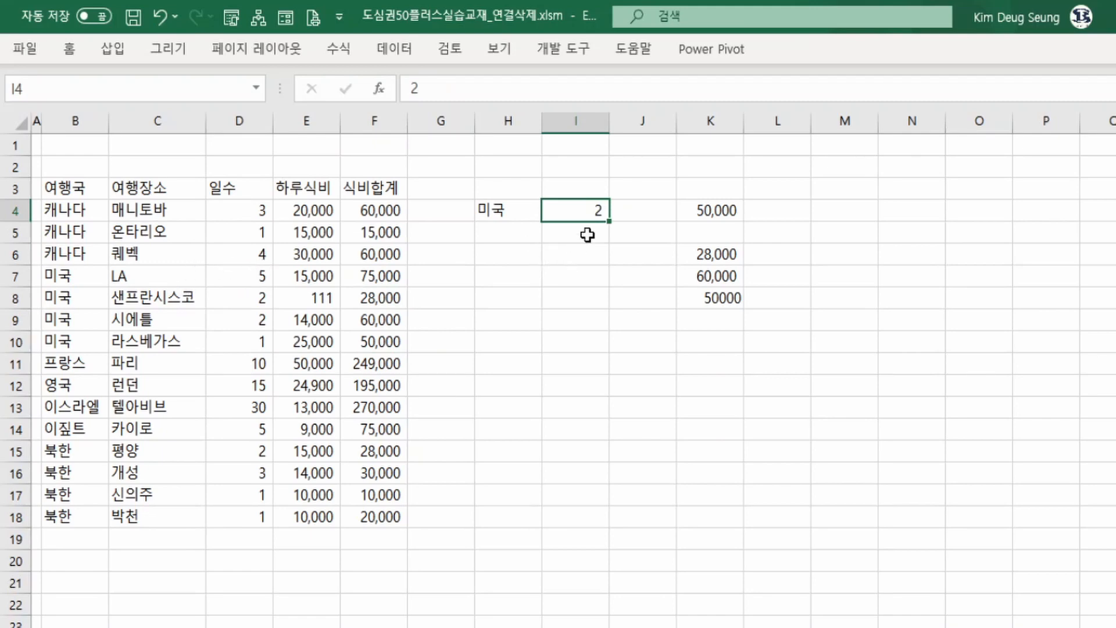
pyautogui.write('5')
pyautogui.press('Return')
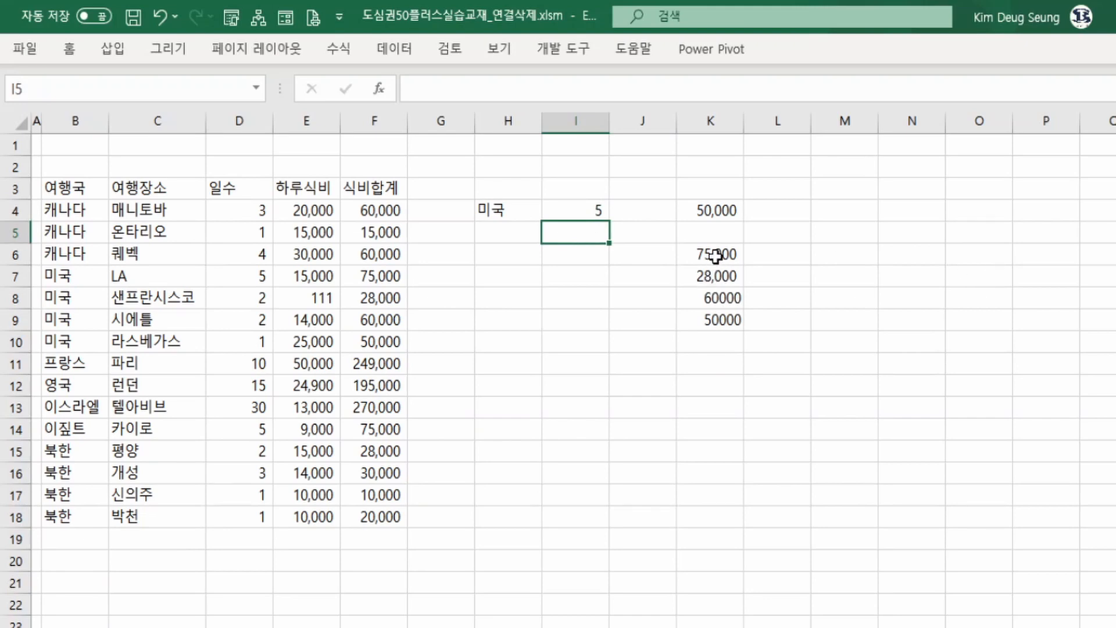
# Review the spilled FILTER results in K6:K9 against the country and days criteria cells.
pyautogui.moveTo(716, 254); pyautogui.dragTo(715, 320)
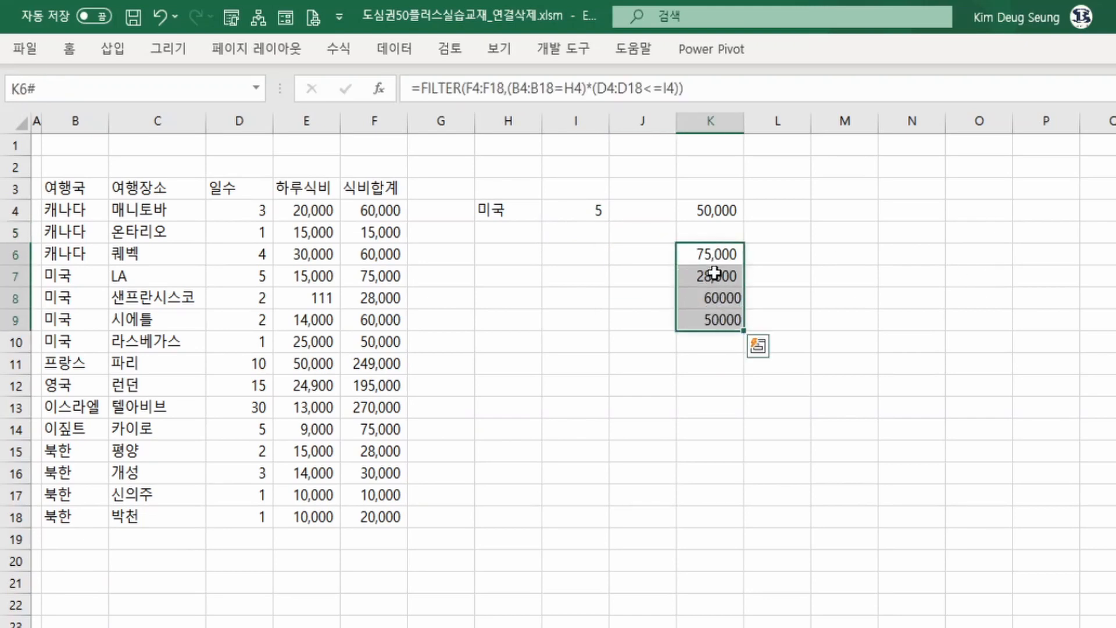
pyautogui.click(501, 209)
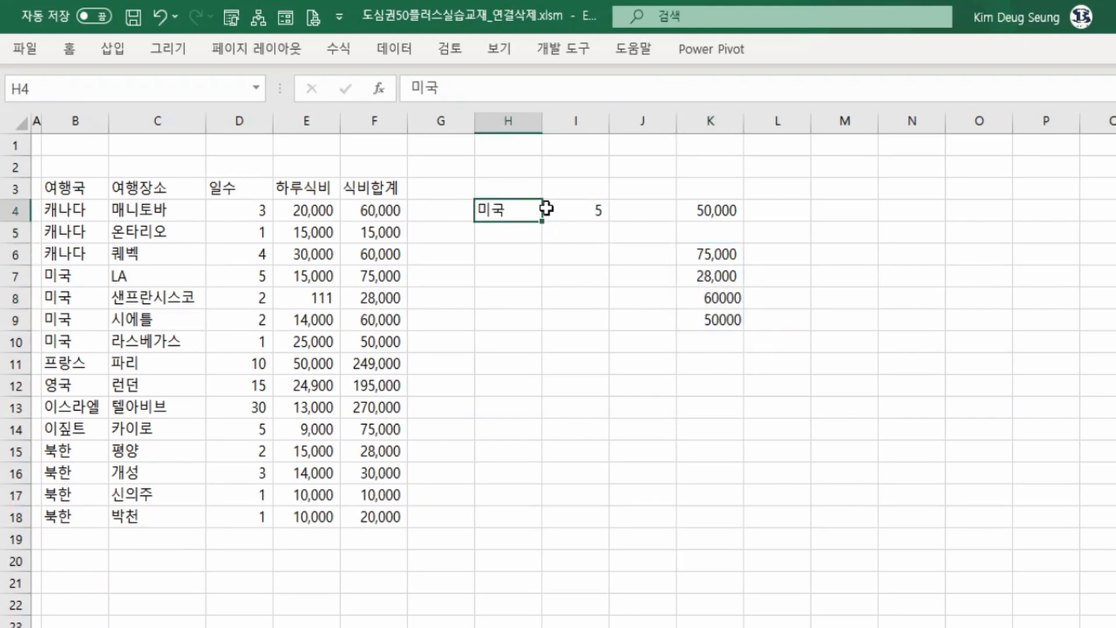
pyautogui.click(567, 208)
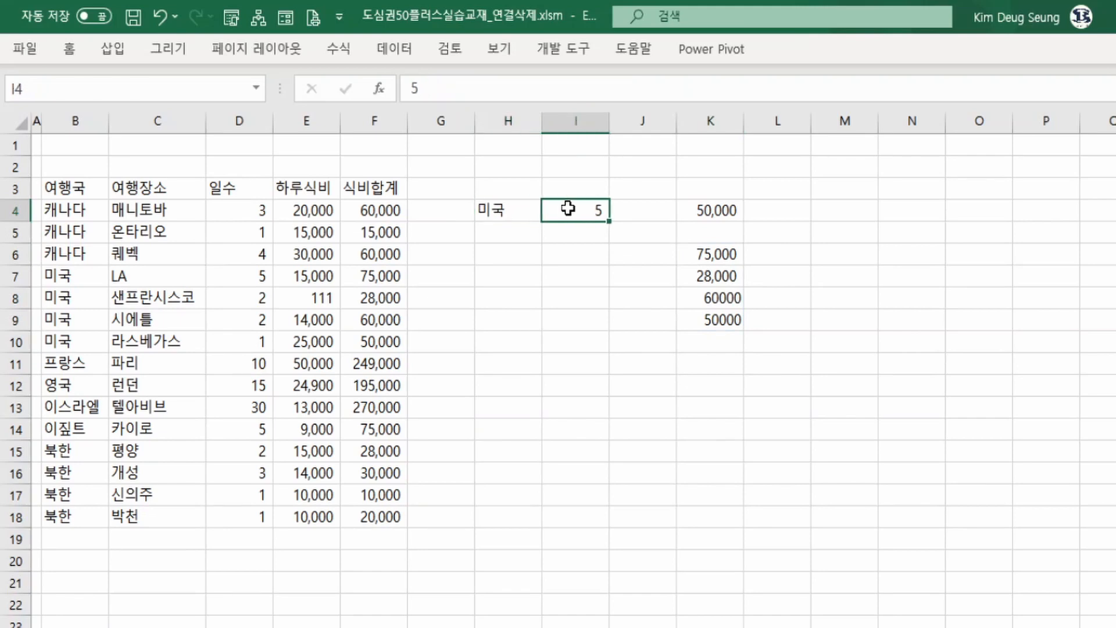
pyautogui.moveTo(527, 209); pyautogui.dragTo(567, 209)
pyautogui.click(701, 258)
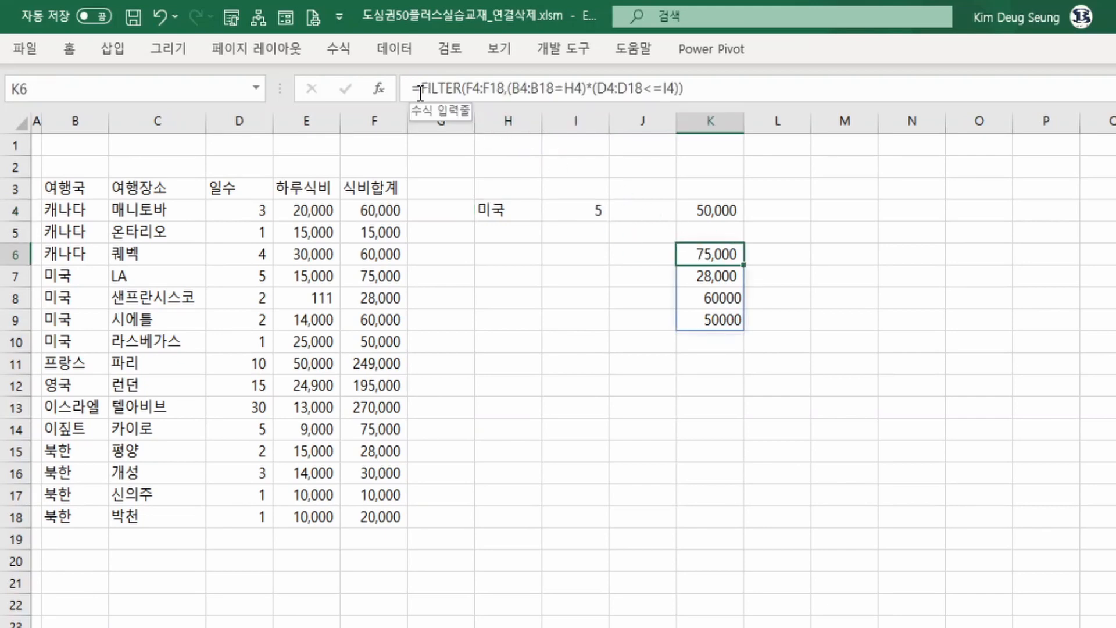
# Wrap the FILTER formula in K6 inside MAX to return the largest filtered meal total.
pyautogui.click(420, 93)
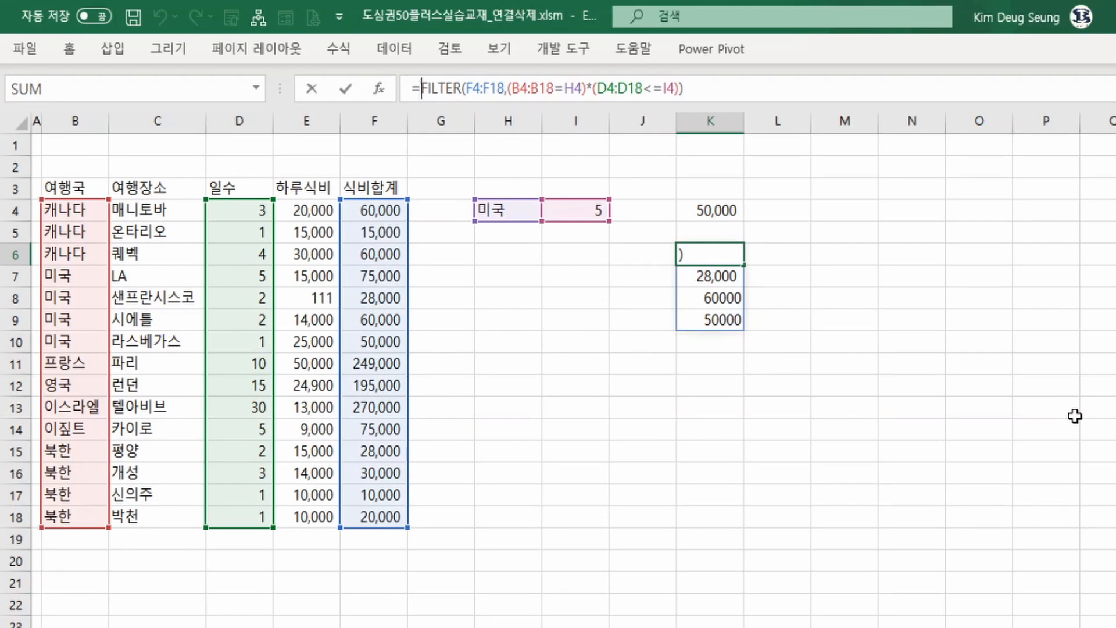
pyautogui.write('max(')
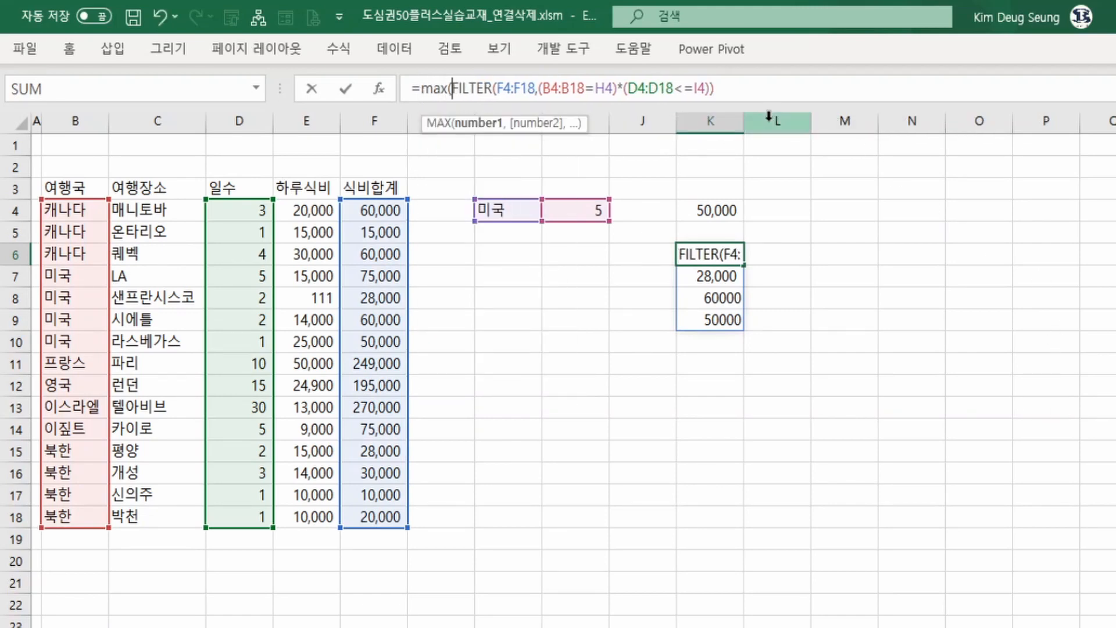
pyautogui.click(759, 88)
pyautogui.write(')')
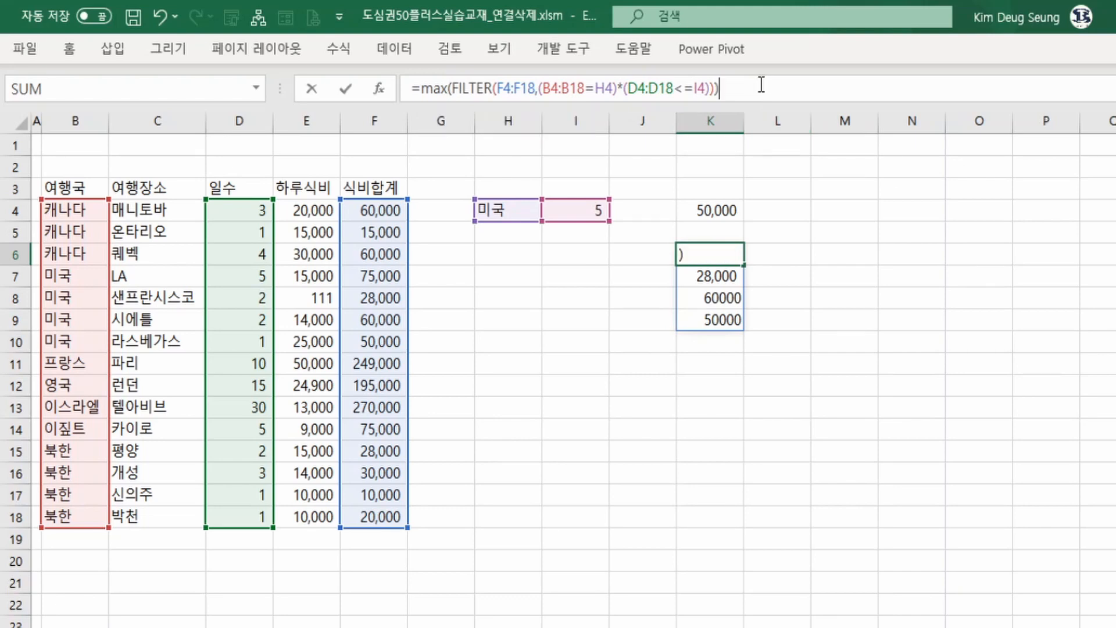
pyautogui.press('Return')
pyautogui.press('Up')
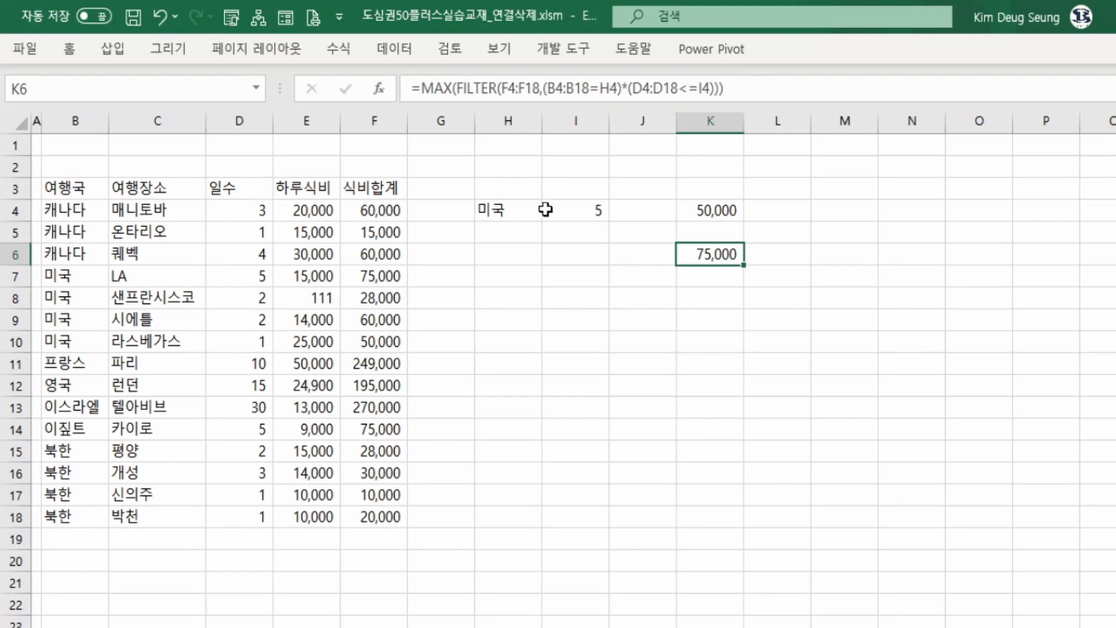
pyautogui.click(501, 212)
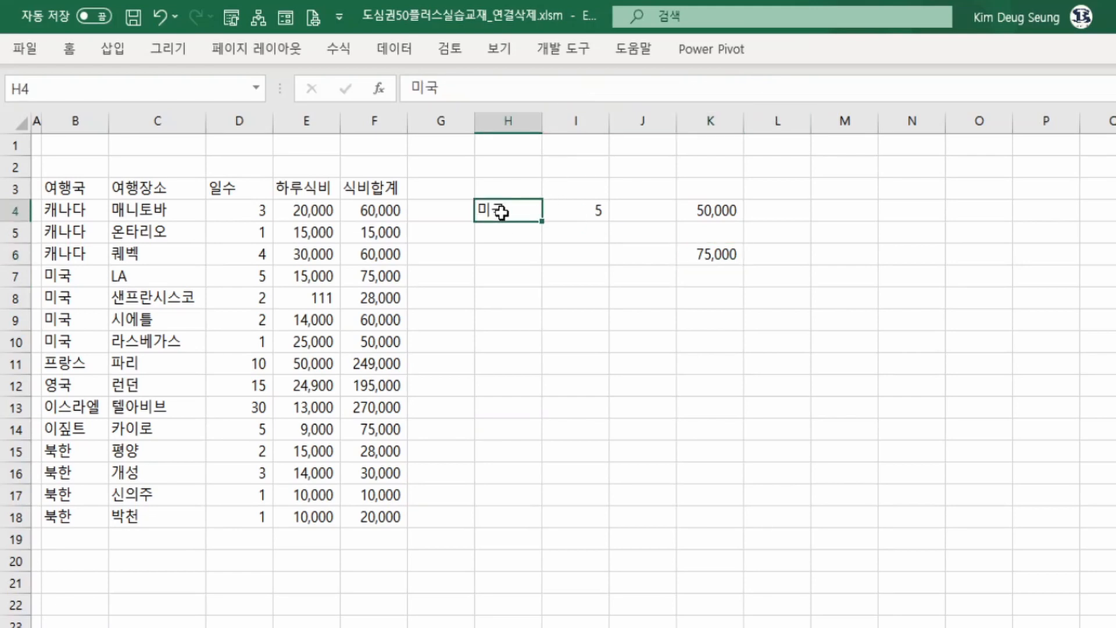
# Examine the 미국 rows' country, days and meal total cells against the criteria in H4 and I4.
pyautogui.click(572, 207)
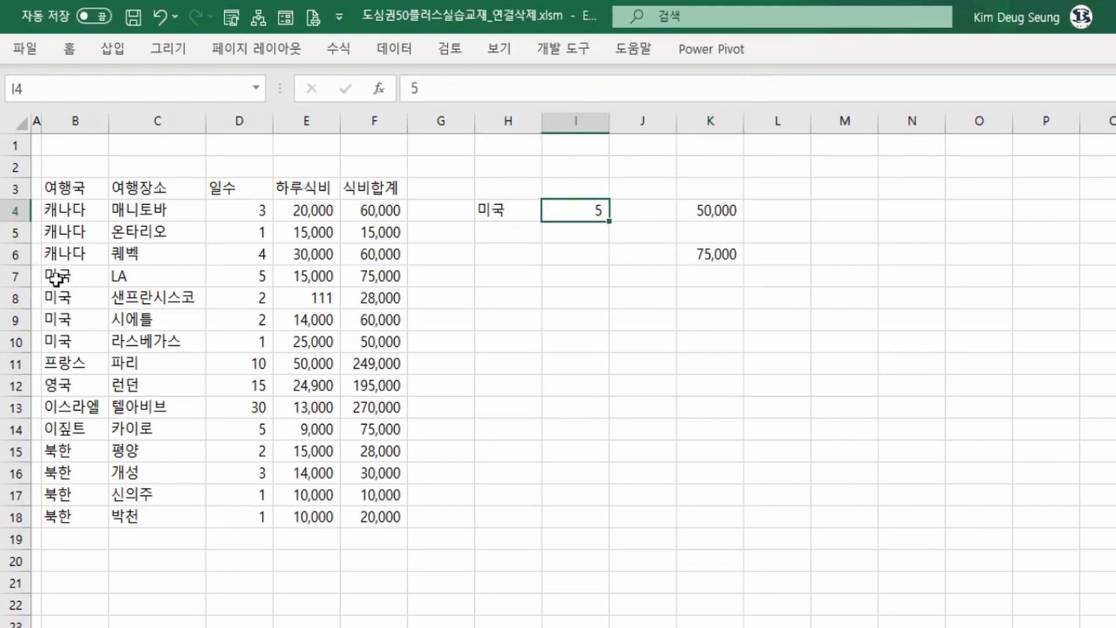
pyautogui.moveTo(56, 279); pyautogui.dragTo(74, 344)
pyautogui.click(231, 274)
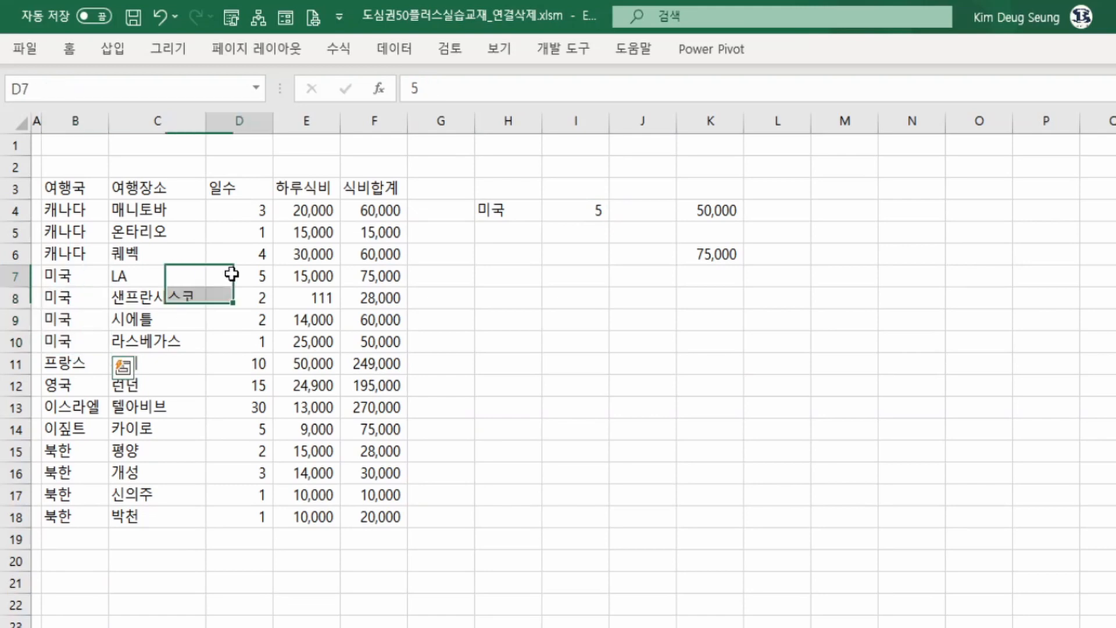
pyautogui.moveTo(231, 274); pyautogui.dragTo(229, 340)
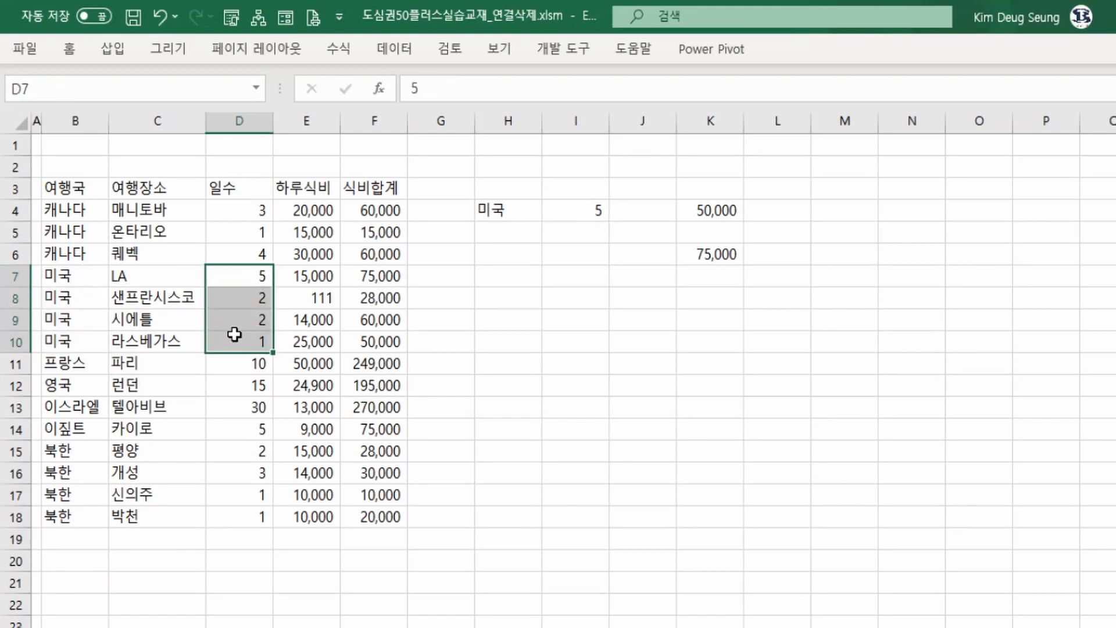
pyautogui.click(383, 282)
pyautogui.moveTo(384, 292); pyautogui.dragTo(381, 340)
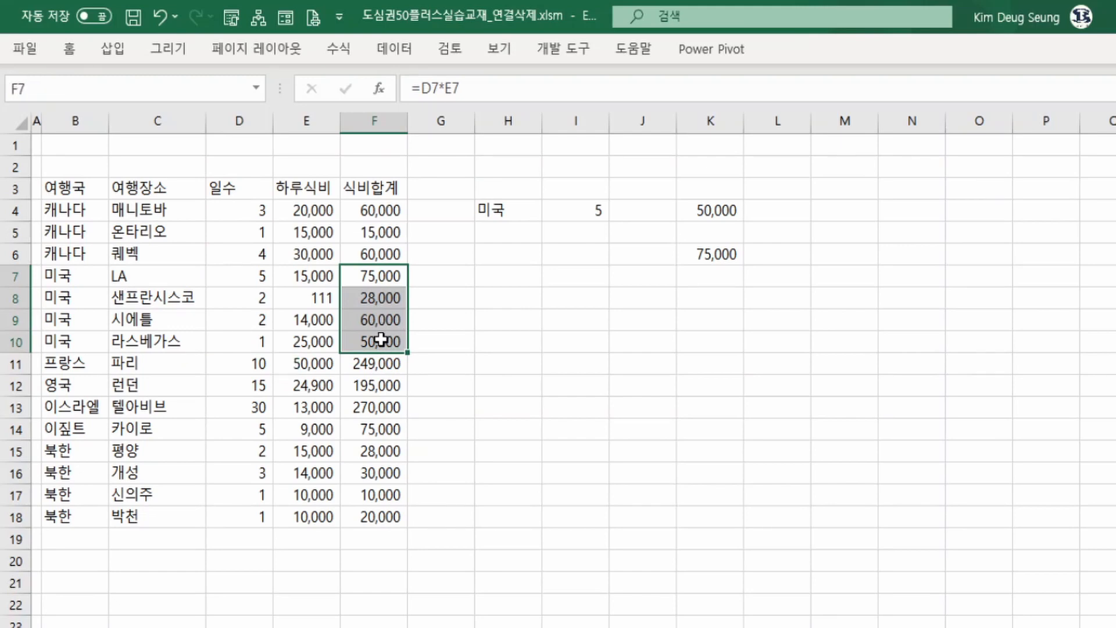
pyautogui.click(381, 282)
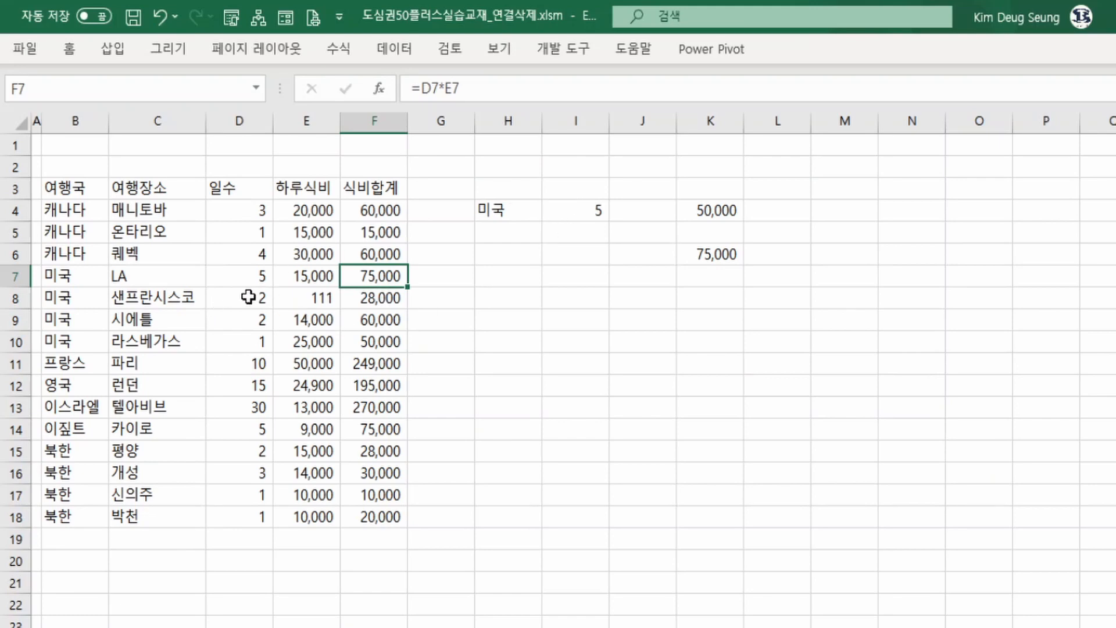
pyautogui.moveTo(248, 297); pyautogui.dragTo(253, 340)
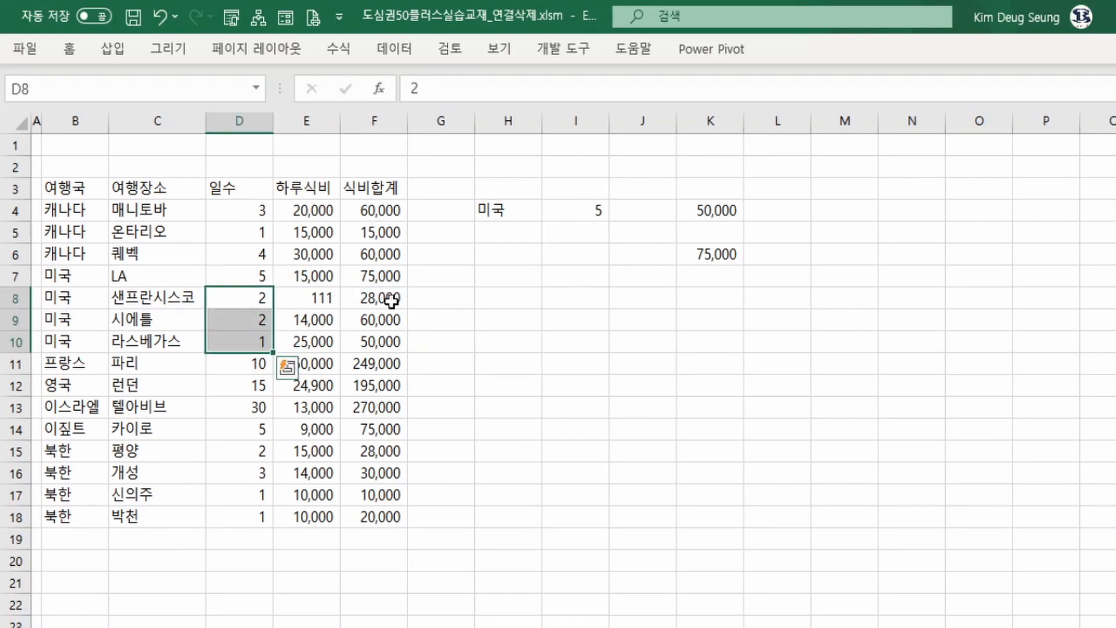
pyautogui.moveTo(390, 300); pyautogui.dragTo(387, 334)
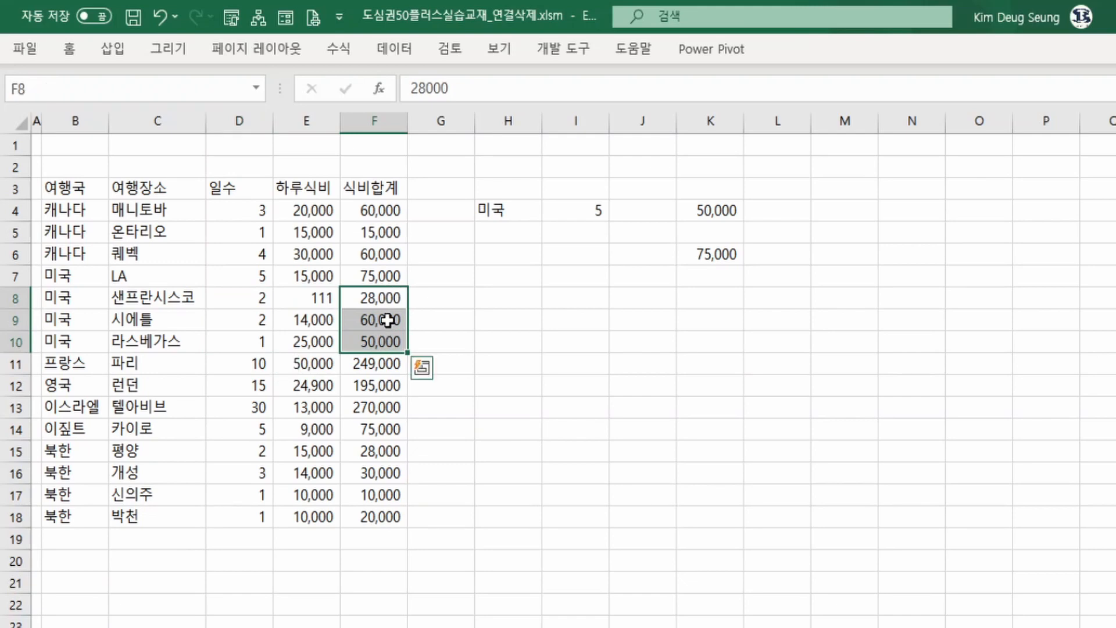
pyautogui.click(386, 319)
# Set the days criterion in I4 to 3.
pyautogui.click(601, 214)
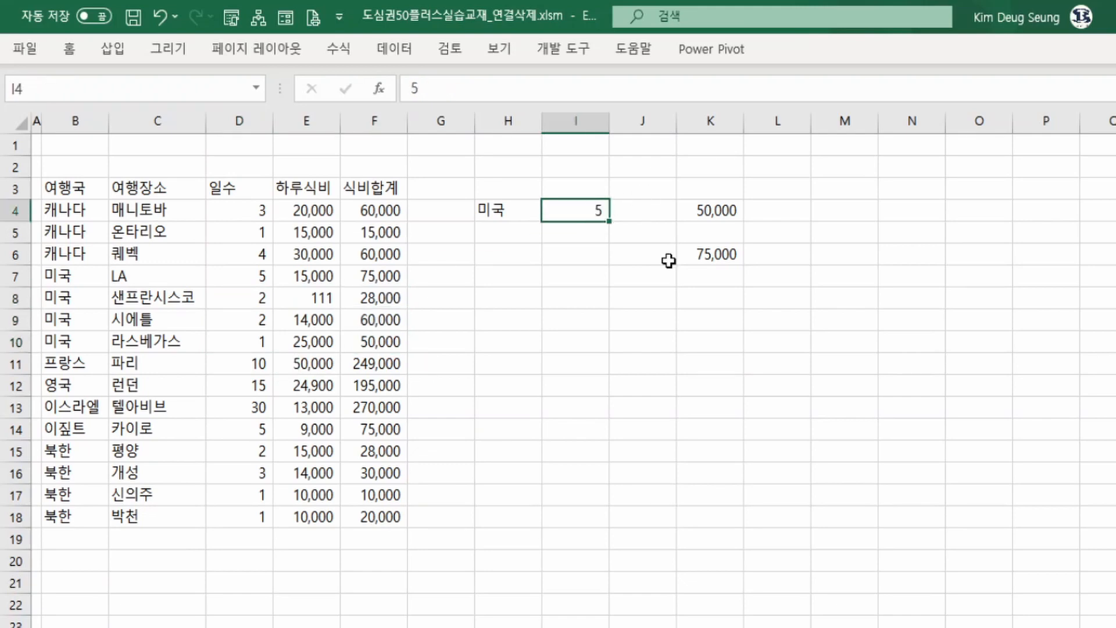
pyautogui.write('3')
pyautogui.press('Return')
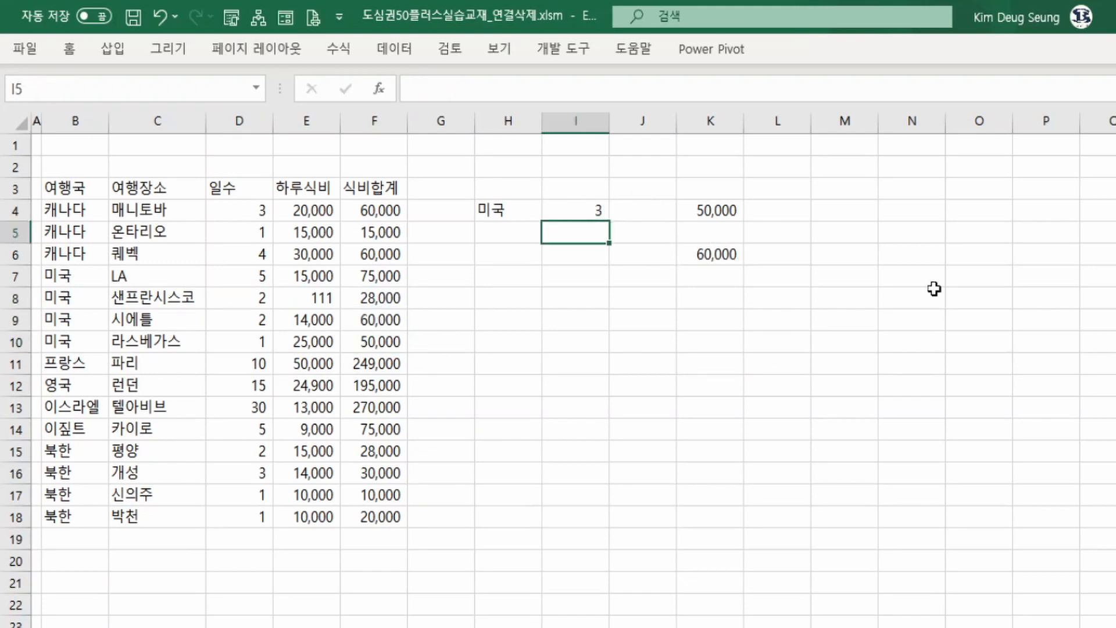
pyautogui.click(709, 254)
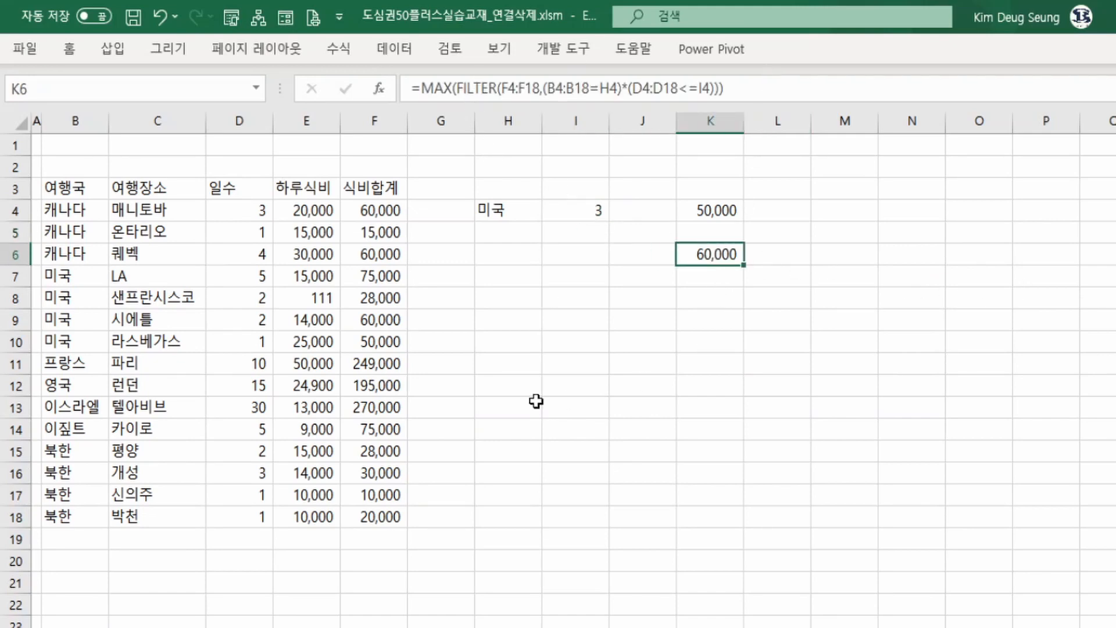
# Set the days criterion in I4 to 1.
pyautogui.click(582, 212)
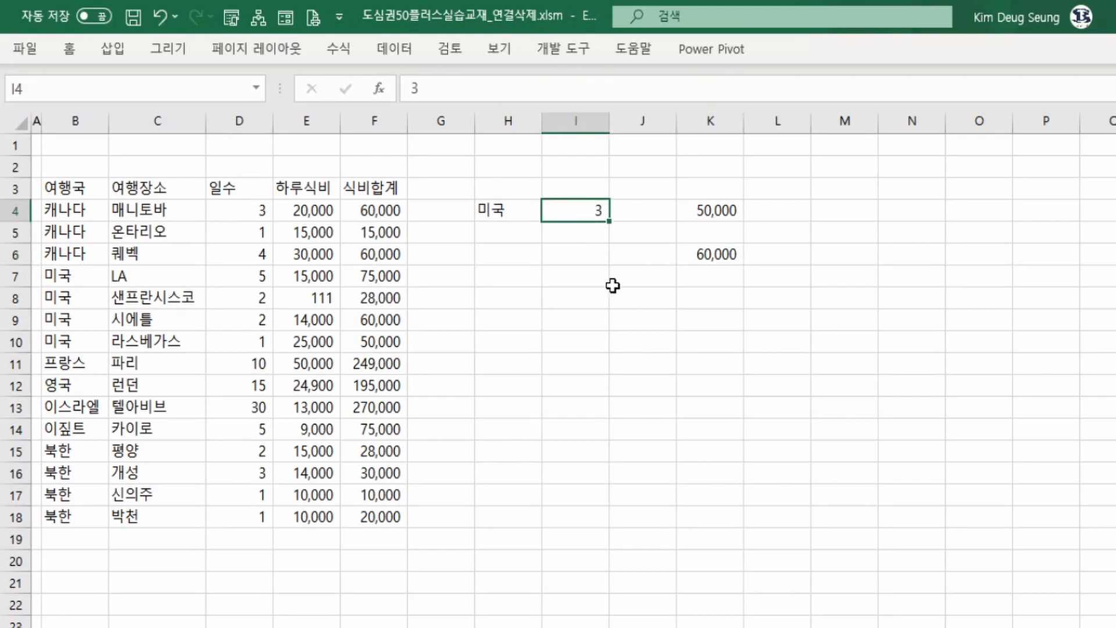
pyautogui.write('1')
pyautogui.press('Return')
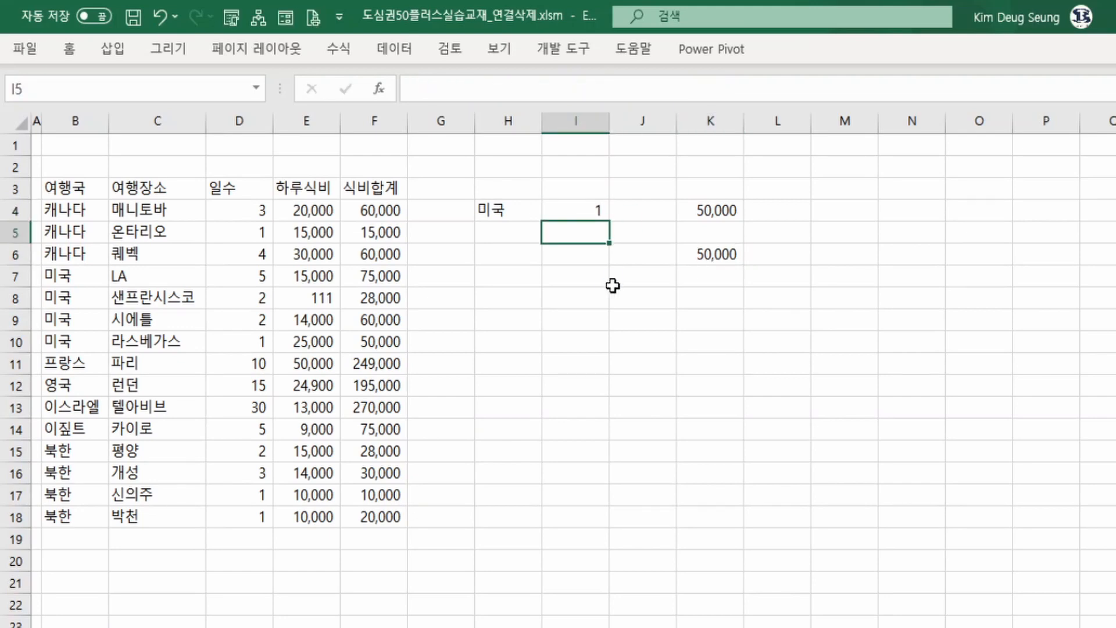
# Set the days criterion in I4 to 0.
pyautogui.press('Up')
pyautogui.write('0')
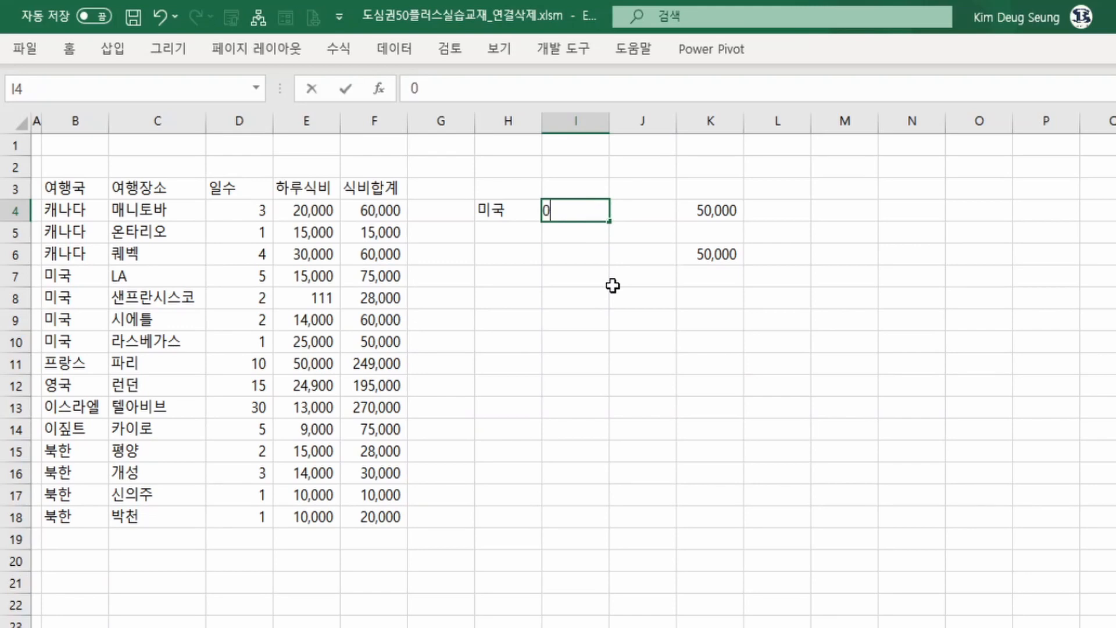
pyautogui.press('Return')
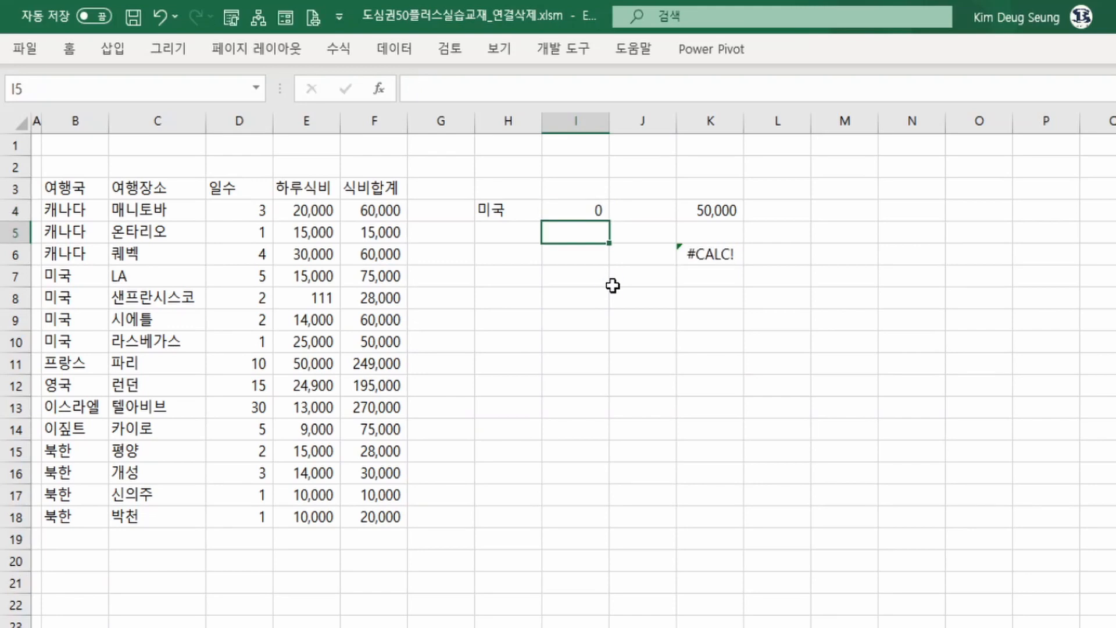
# Check the MAX(FILTER) formula in K6, then set the days criterion in I4 back to 1.
pyautogui.press('Up')
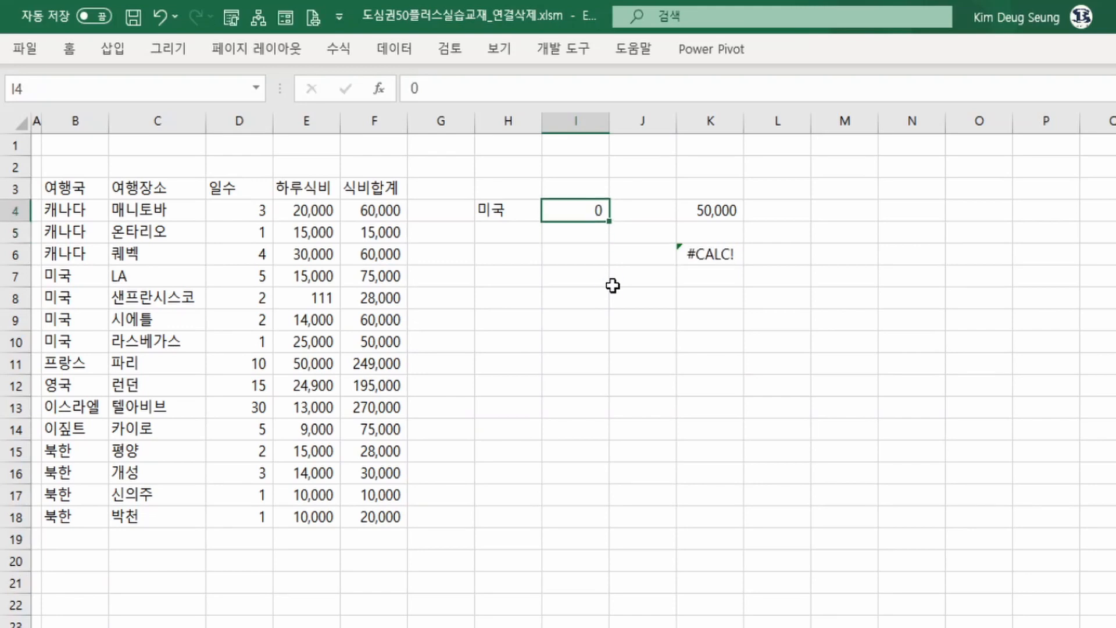
pyautogui.press('Right')
pyautogui.press('Right')
pyautogui.press('Down')
pyautogui.press('Down')
pyautogui.press('Up')
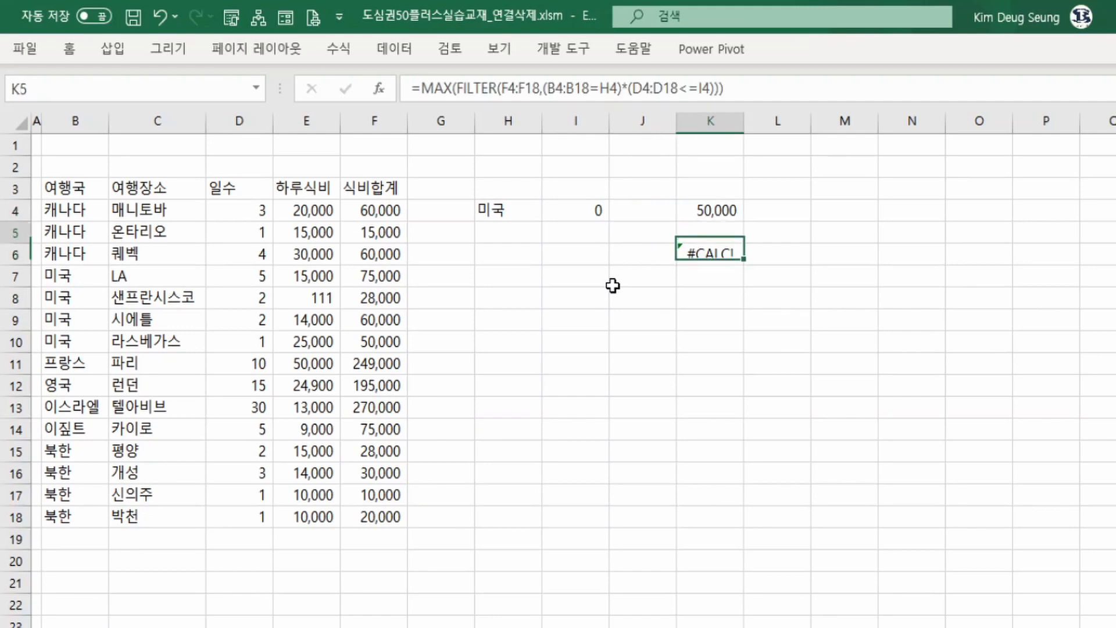
pyautogui.press('Up')
pyautogui.press('Left')
pyautogui.press('Left')
pyautogui.write('1')
pyautogui.press('Return')
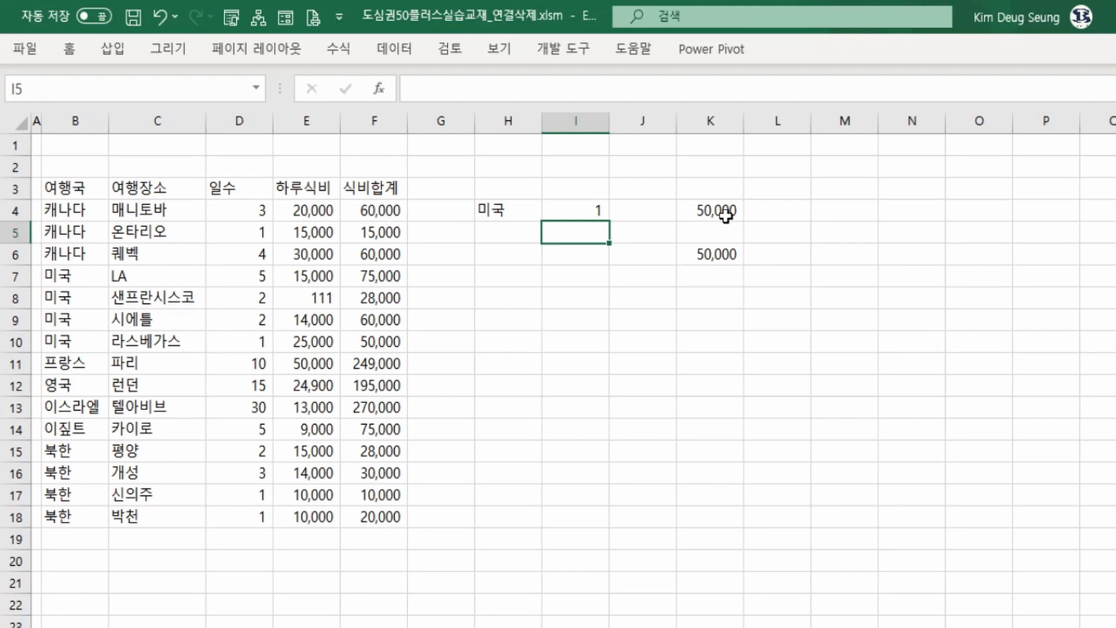
# Replace the * joining the two FILTER conditions in K6 with + so they combine as OR.
pyautogui.click(728, 260)
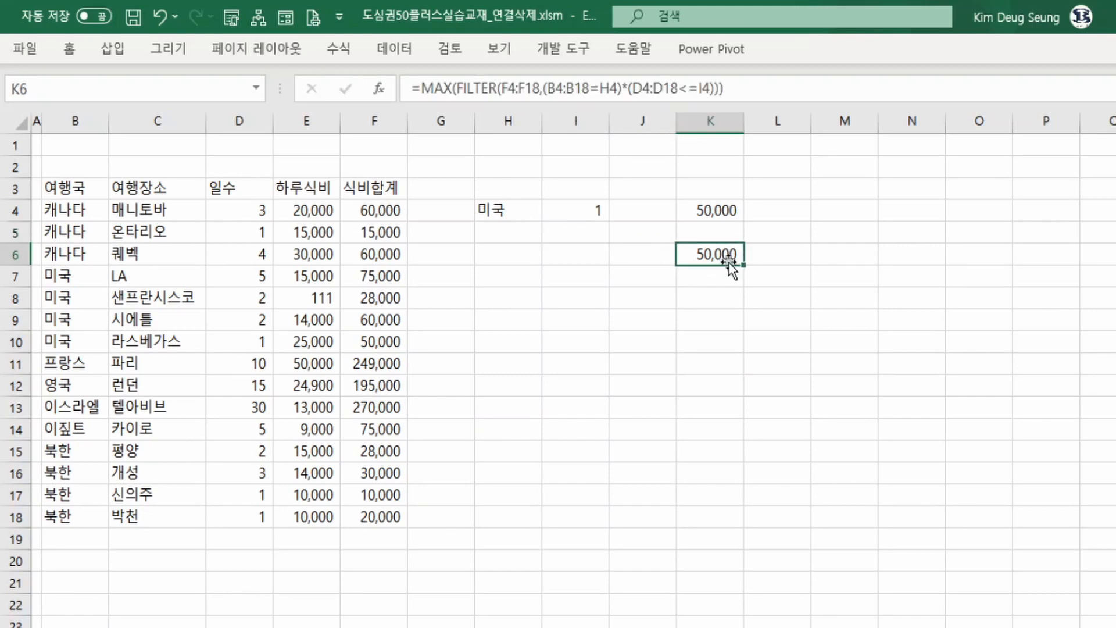
pyautogui.moveTo(457, 88); pyautogui.dragTo(724, 88)
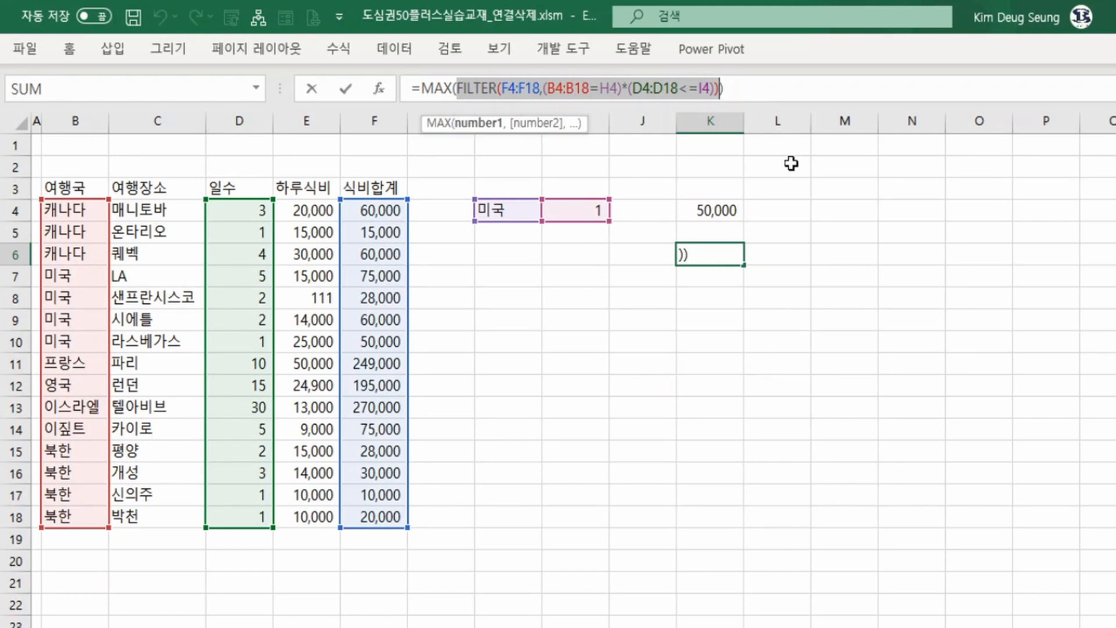
pyautogui.click(628, 89)
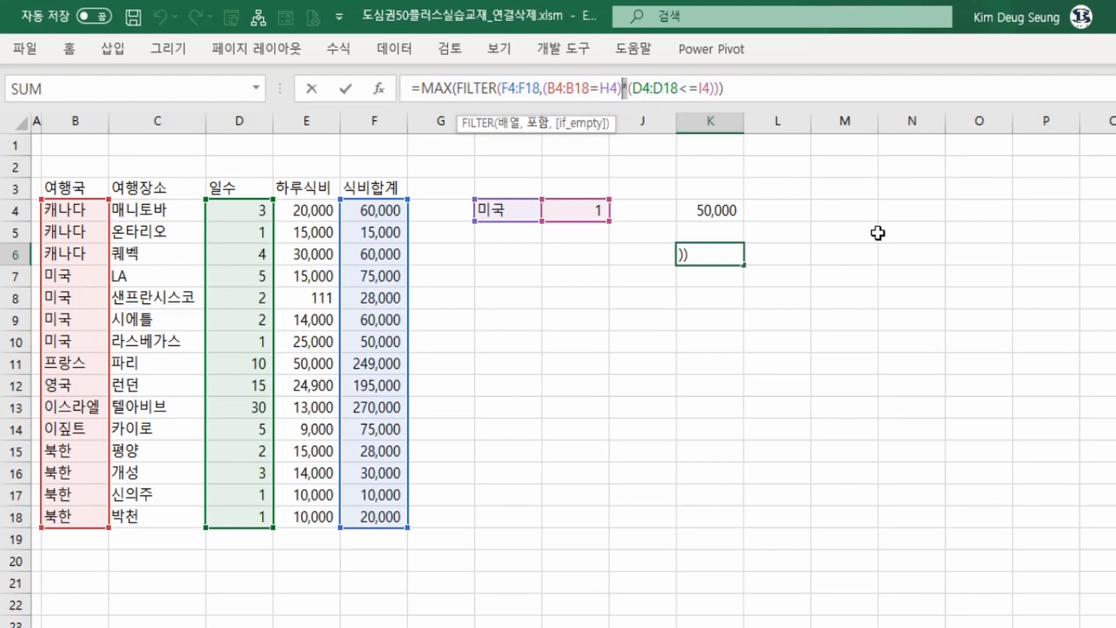
pyautogui.write('+')
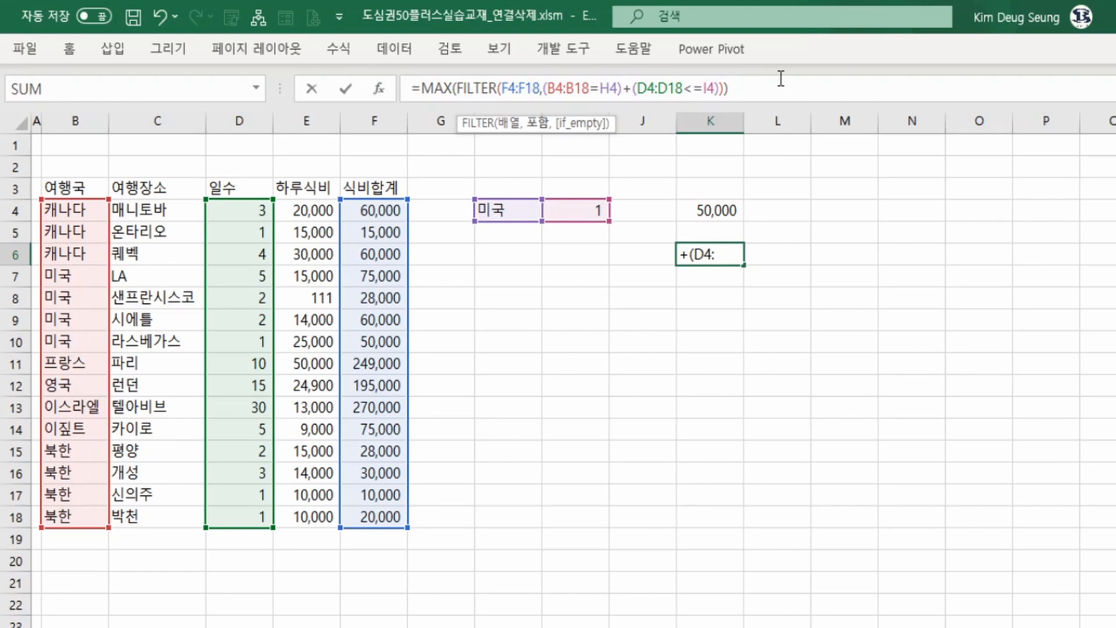
pyautogui.press('Return')
pyautogui.press('Up')
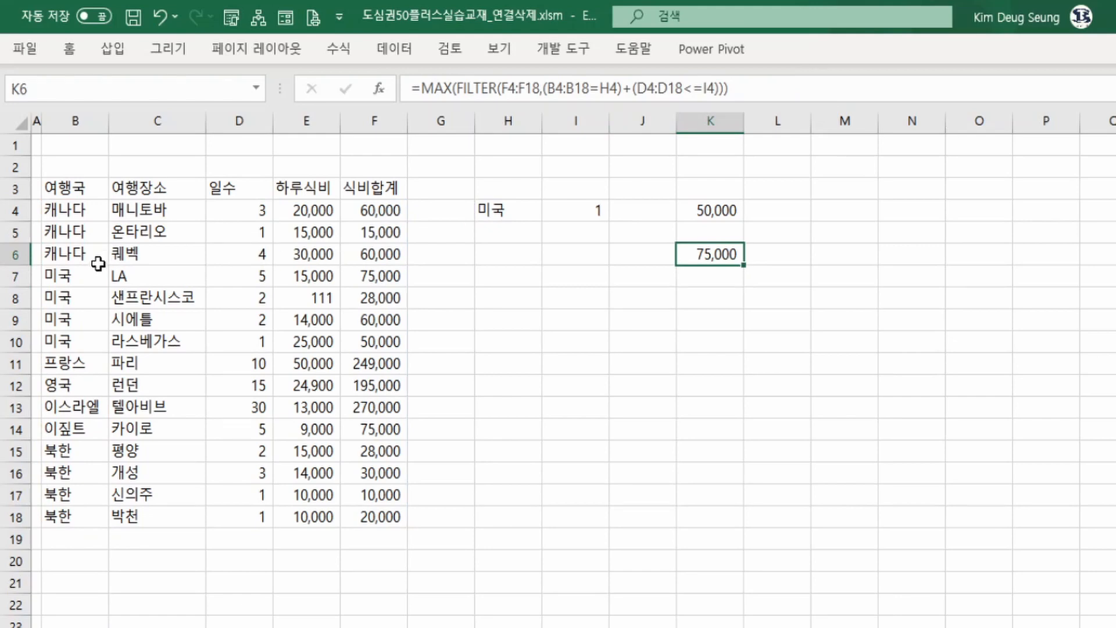
# Fill the 미국 meal totals in F7:F10 with yellow.
pyautogui.moveTo(83, 281); pyautogui.dragTo(84, 345)
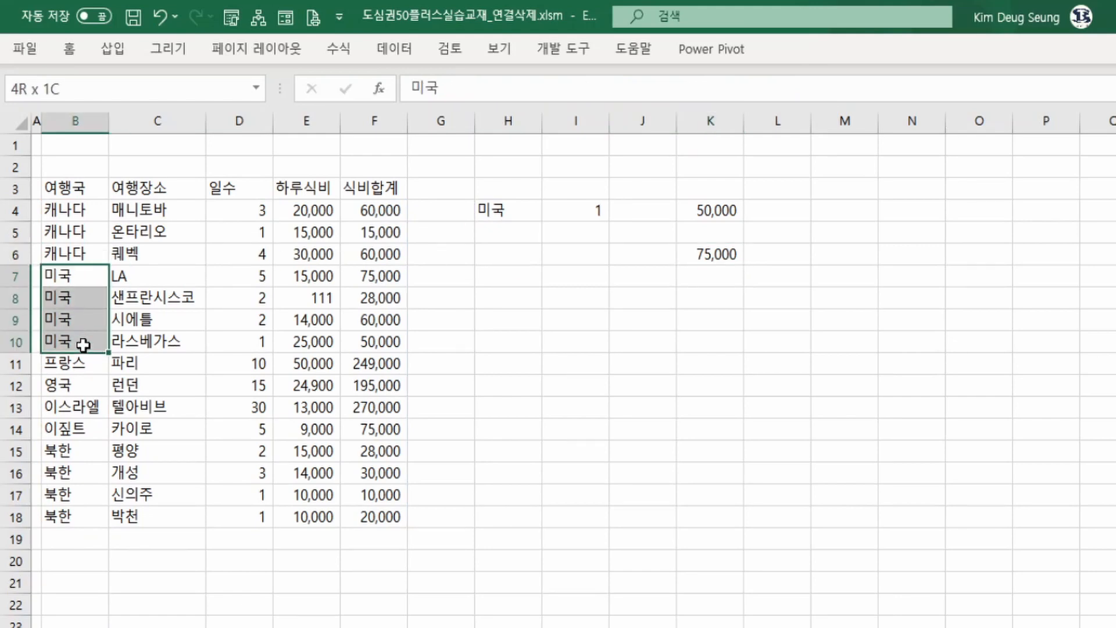
pyautogui.click(591, 208)
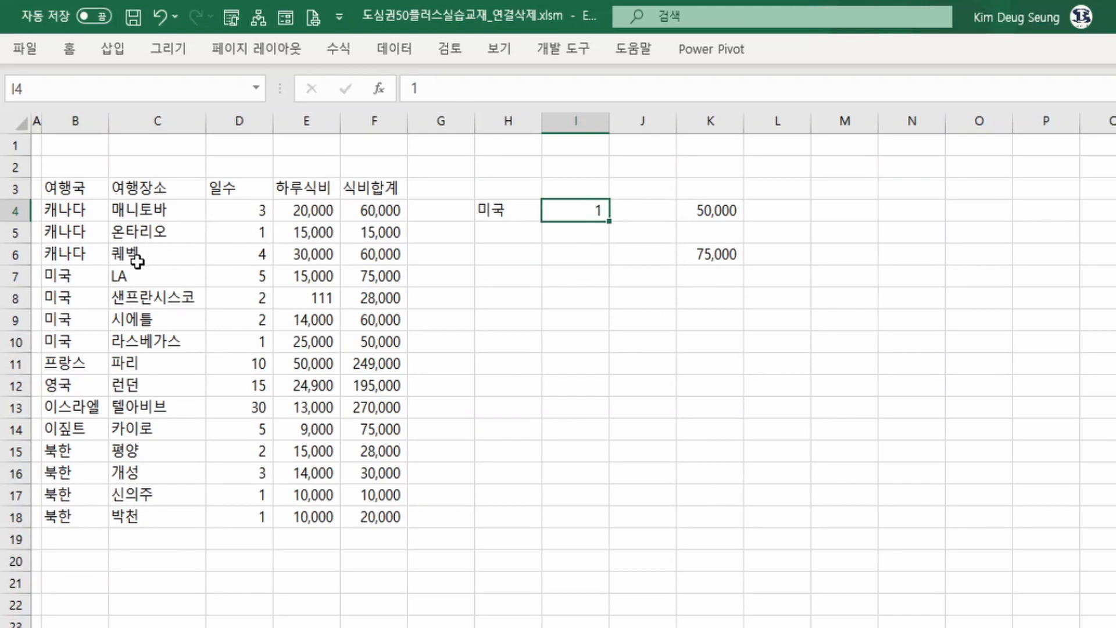
pyautogui.click(92, 275)
pyautogui.moveTo(395, 282); pyautogui.dragTo(389, 335)
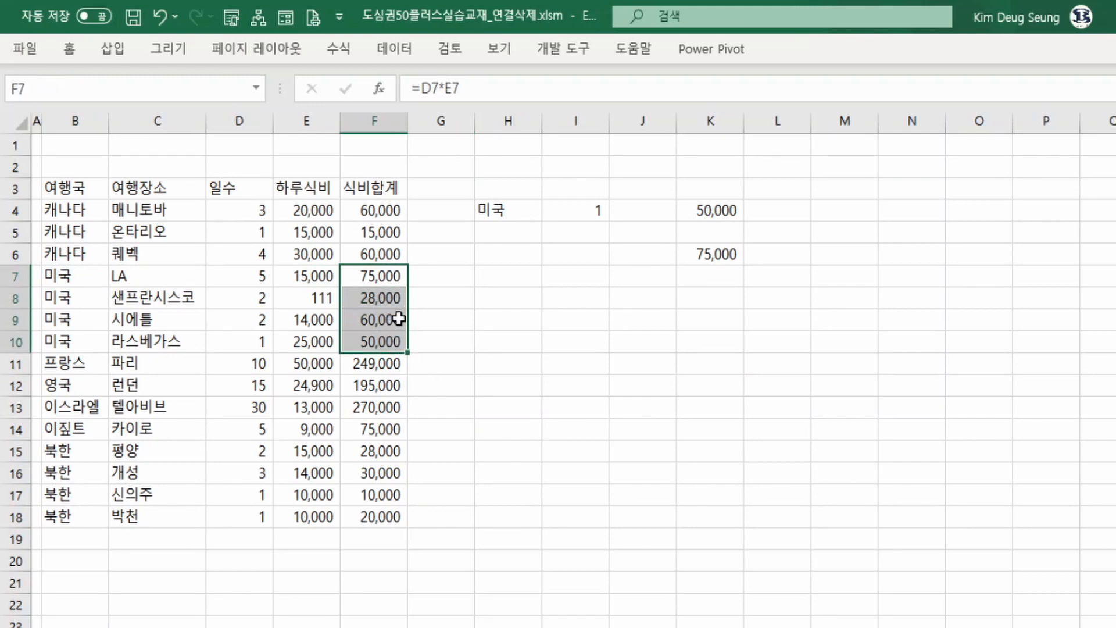
pyautogui.rightClick(392, 323)
pyautogui.click(468, 135)
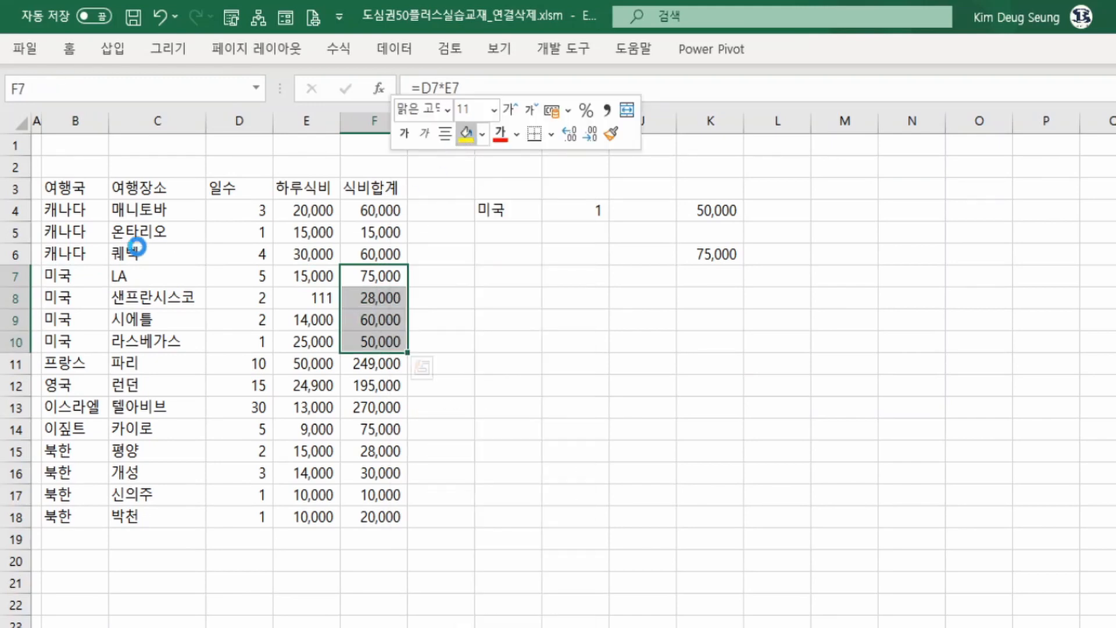
# Fill the one-day trip meal totals in F5, F17 and F18 with yellow too.
pyautogui.click(348, 233)
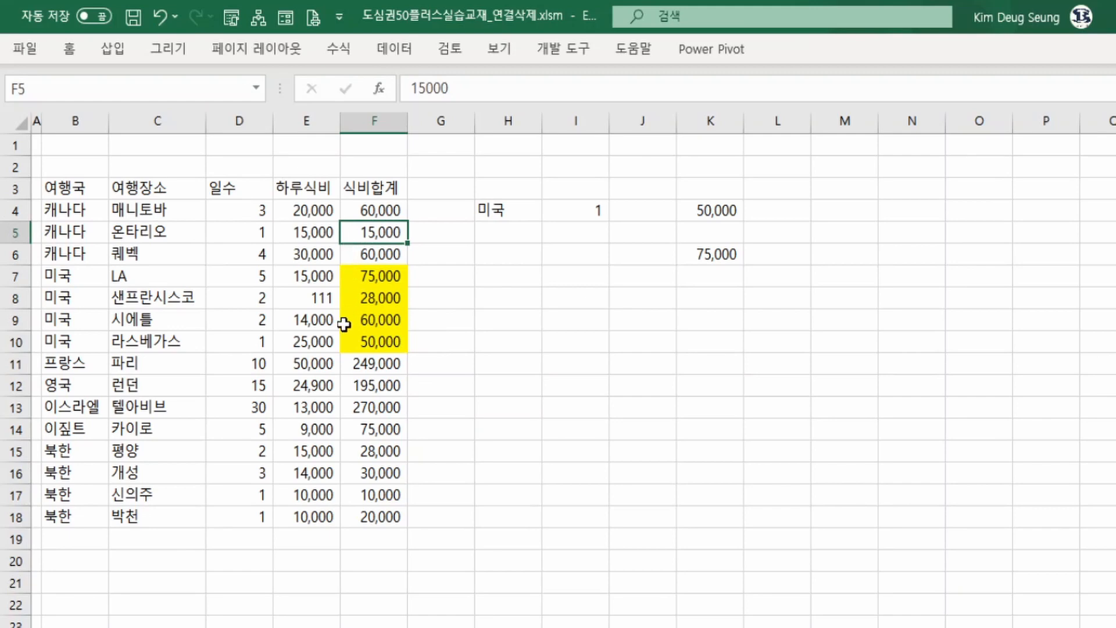
pyautogui.keyDown('ctrl'); pyautogui.moveTo(377, 496); pyautogui.dragTo(379, 509); pyautogui.keyUp('ctrl')
pyautogui.rightClick(378, 498)
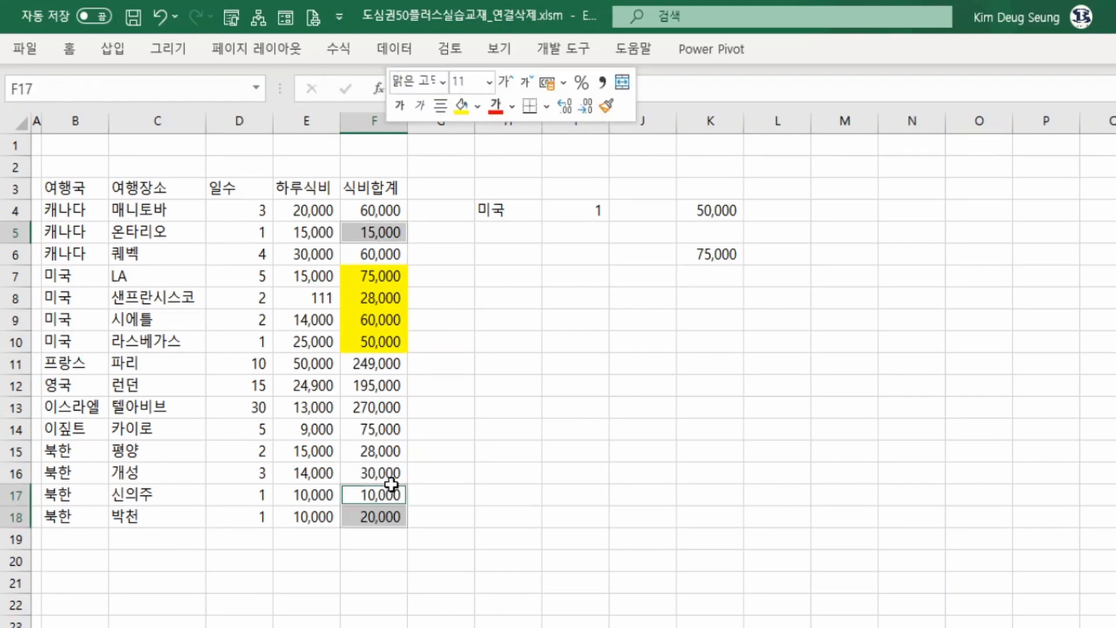
pyautogui.click(458, 104)
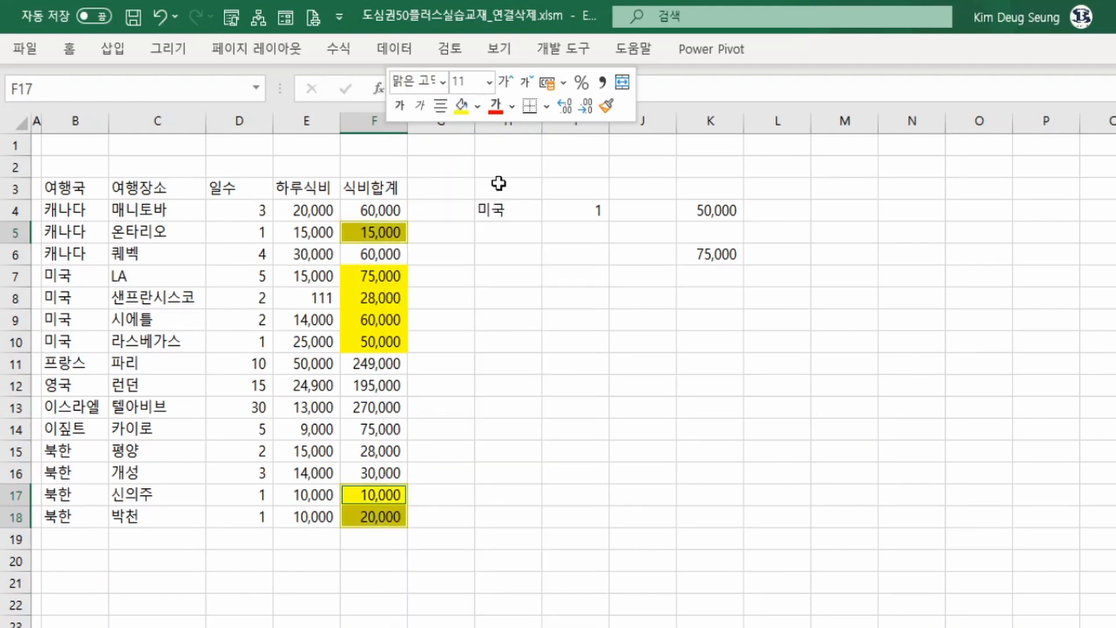
# Review the highlighted meal totals against the OR-based result in K6.
pyautogui.click(382, 278)
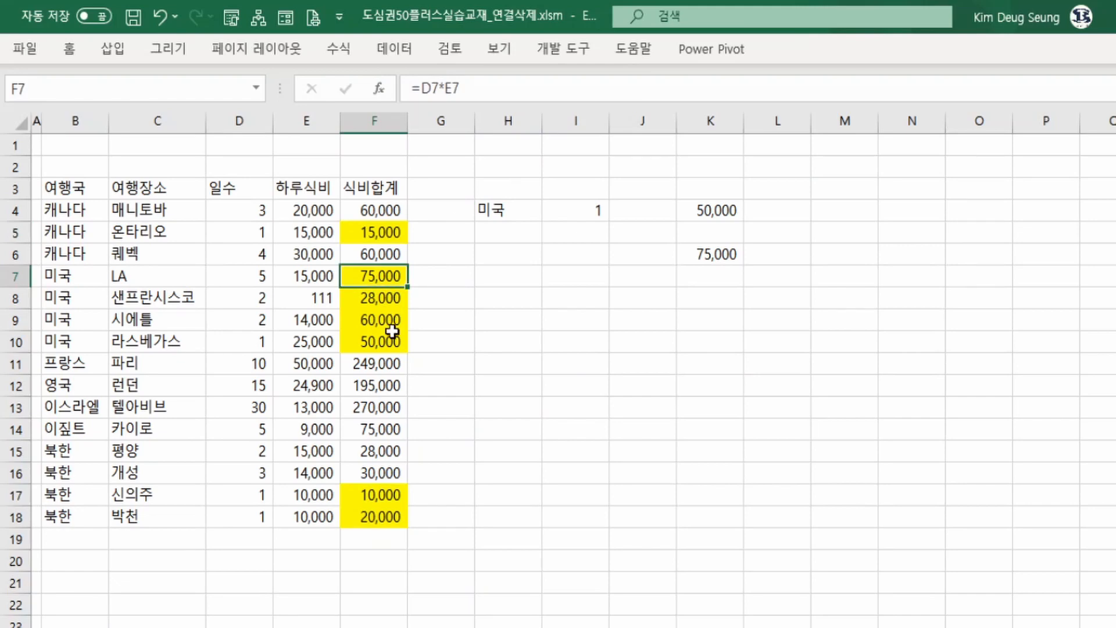
pyautogui.click(386, 494)
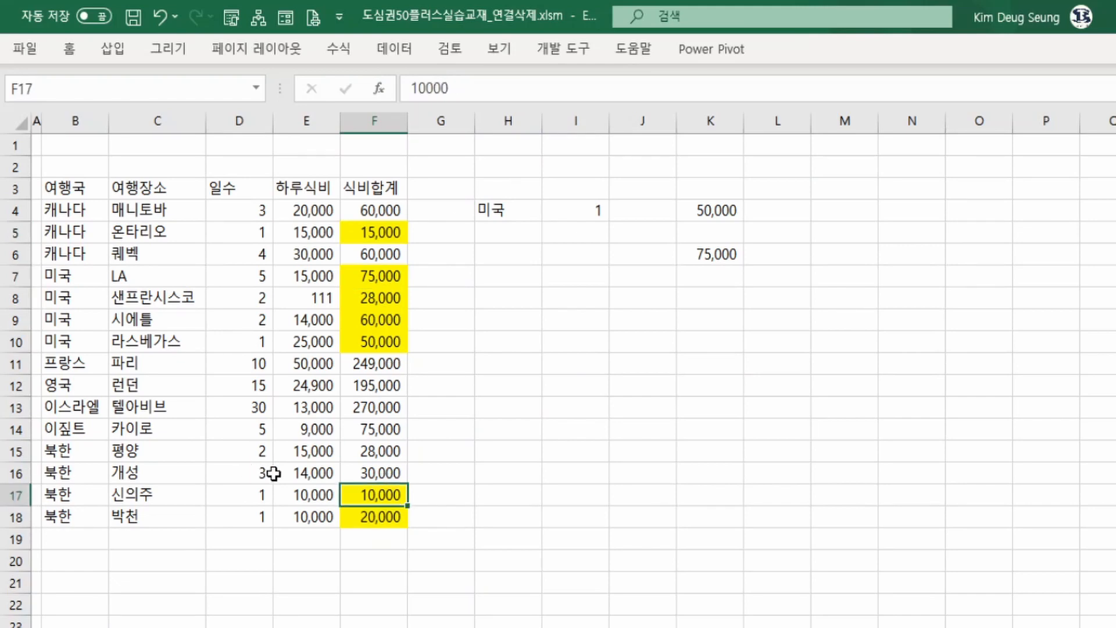
pyautogui.moveTo(375, 365); pyautogui.dragTo(375, 408)
pyautogui.moveTo(385, 272); pyautogui.dragTo(389, 336)
pyautogui.click(385, 275)
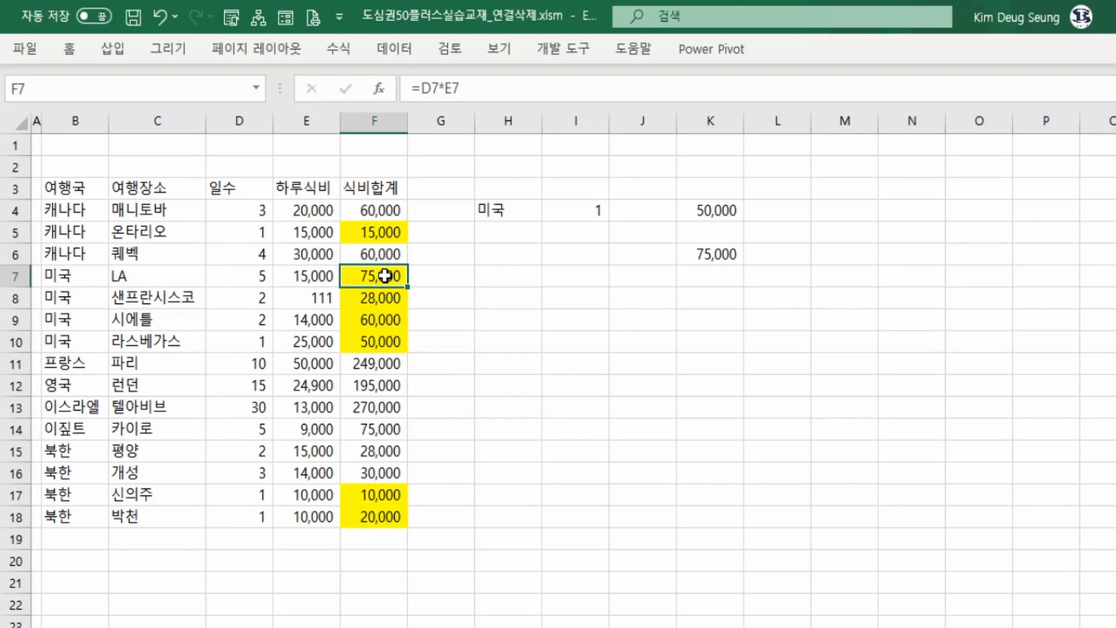
pyautogui.click(715, 254)
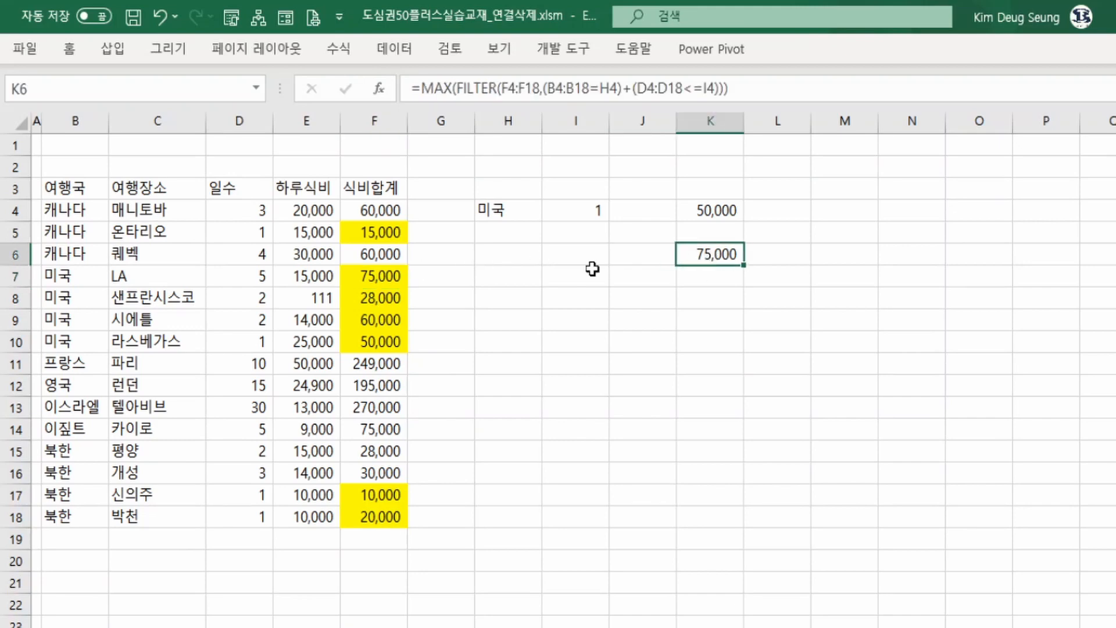
pyautogui.click(360, 275)
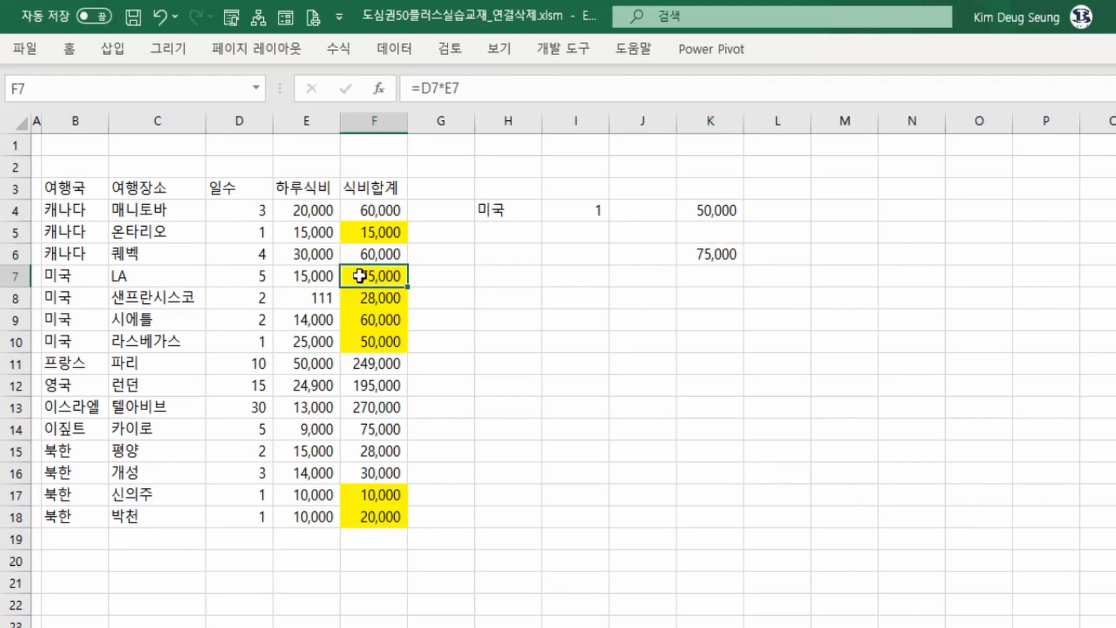
pyautogui.click(325, 281)
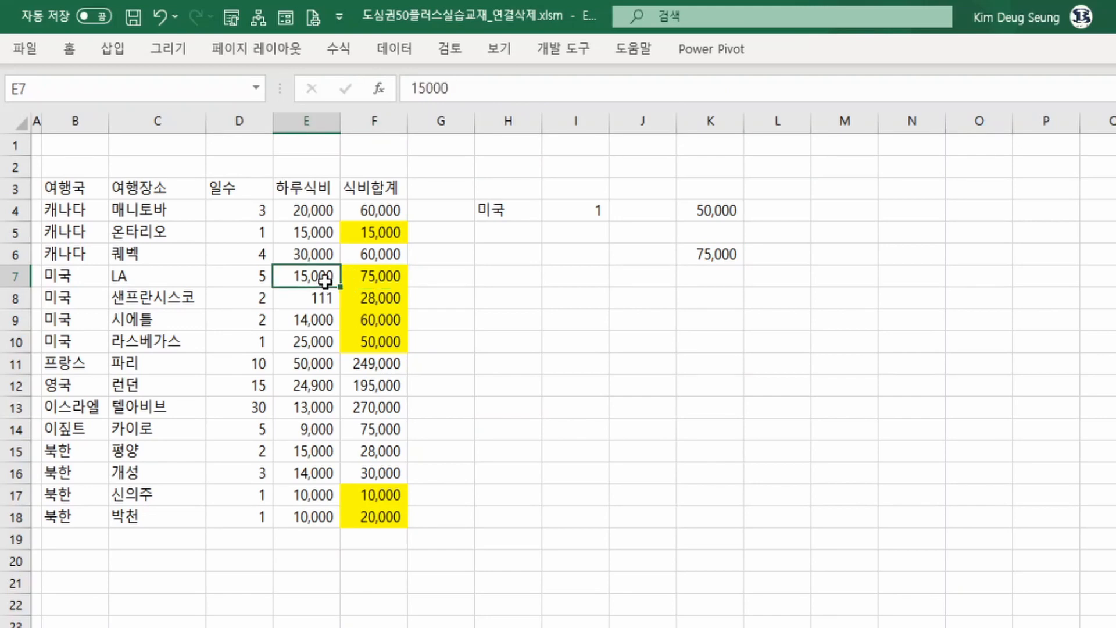
# Set the daily meal cost for LA in E7 to 4000.
pyautogui.write('4000')
pyautogui.press('Return')
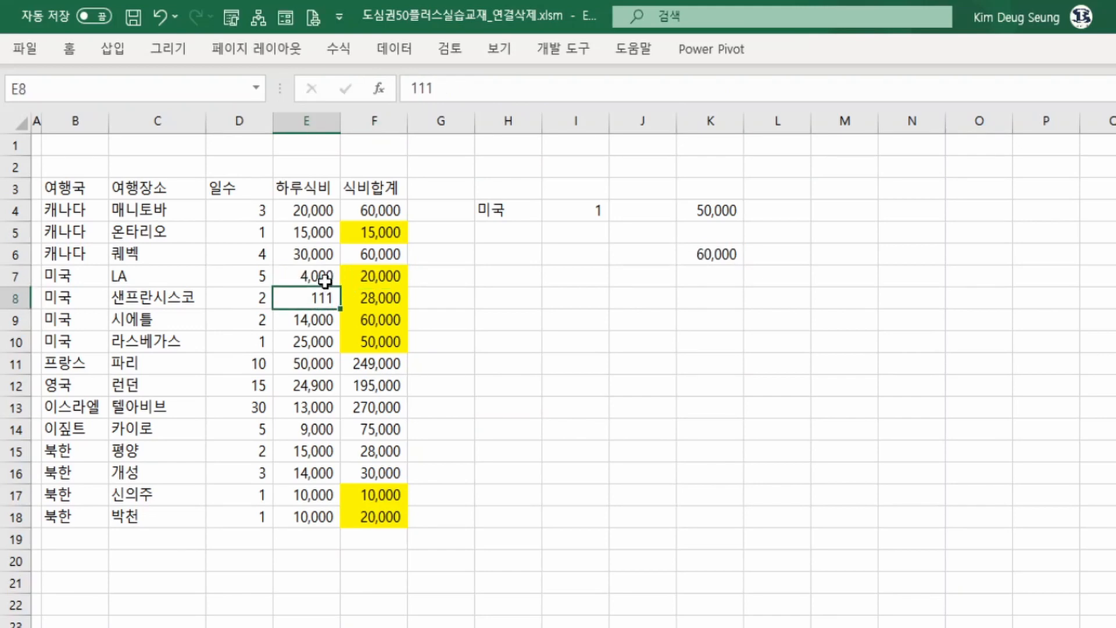
pyautogui.click(327, 282)
pyautogui.click(347, 273)
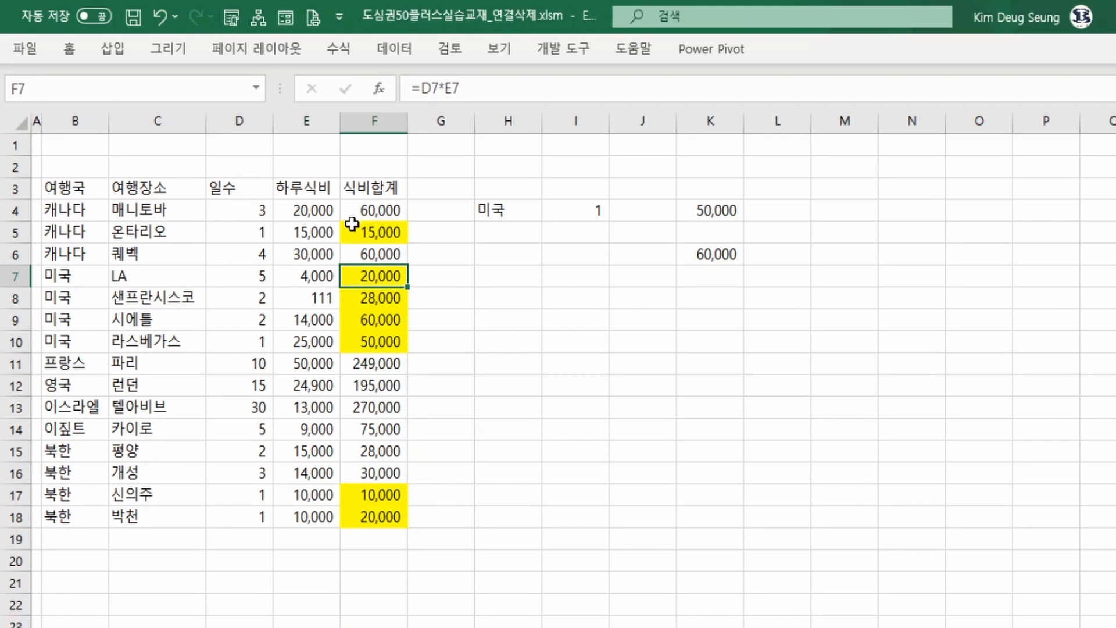
# Review the highlighted meal totals and criteria cells against the result in K6.
pyautogui.click(384, 234)
pyautogui.moveTo(379, 274); pyautogui.dragTo(375, 342)
pyautogui.click(506, 213)
pyautogui.click(575, 217)
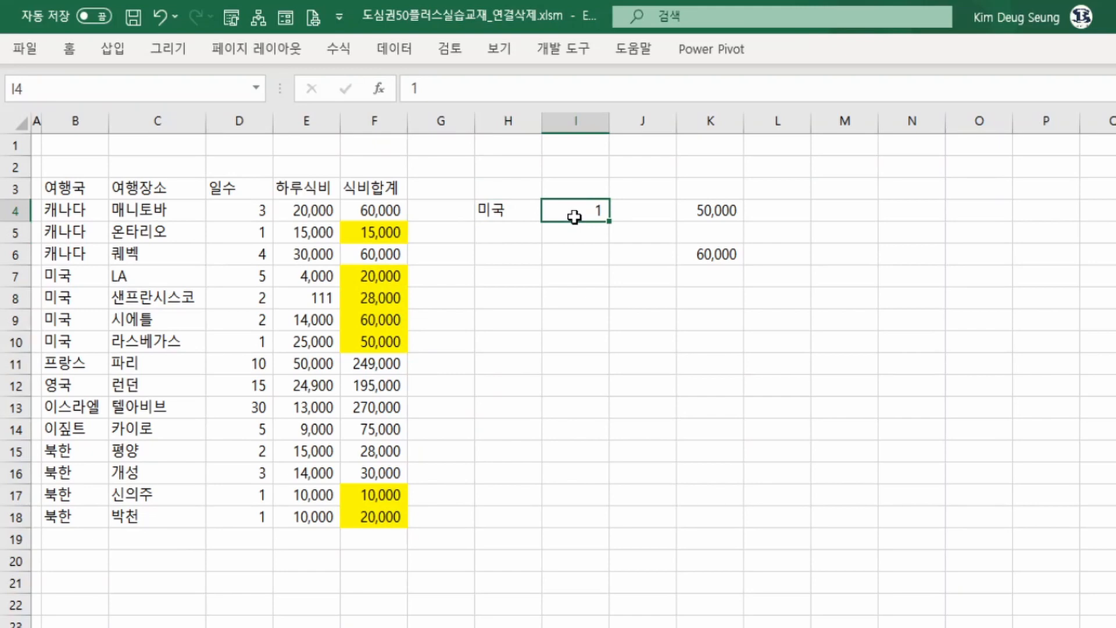
pyautogui.click(381, 329)
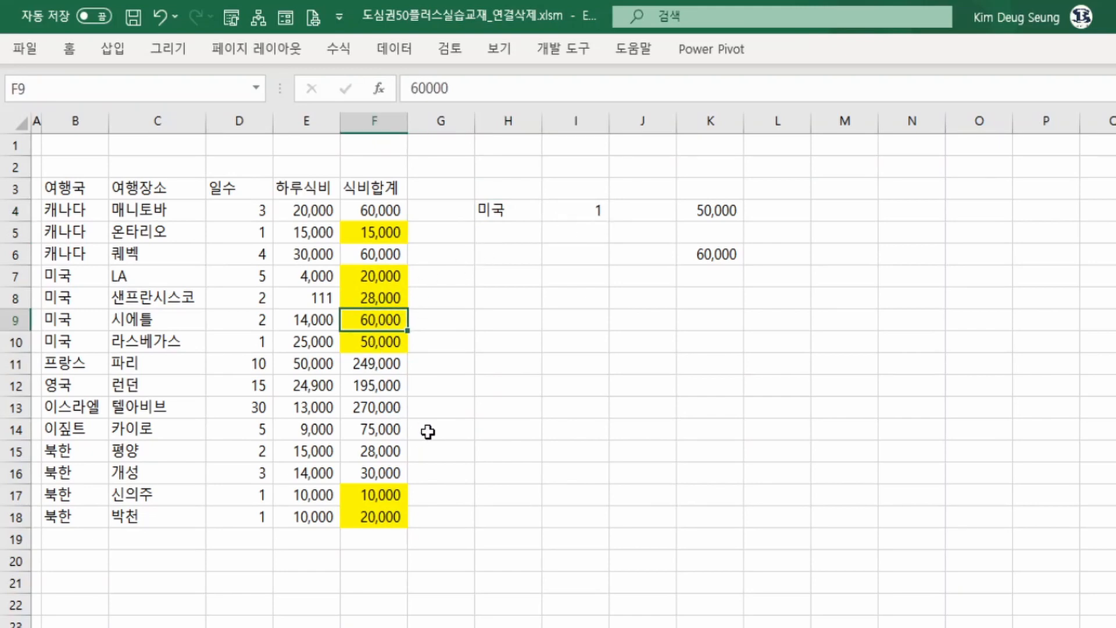
pyautogui.click(396, 232)
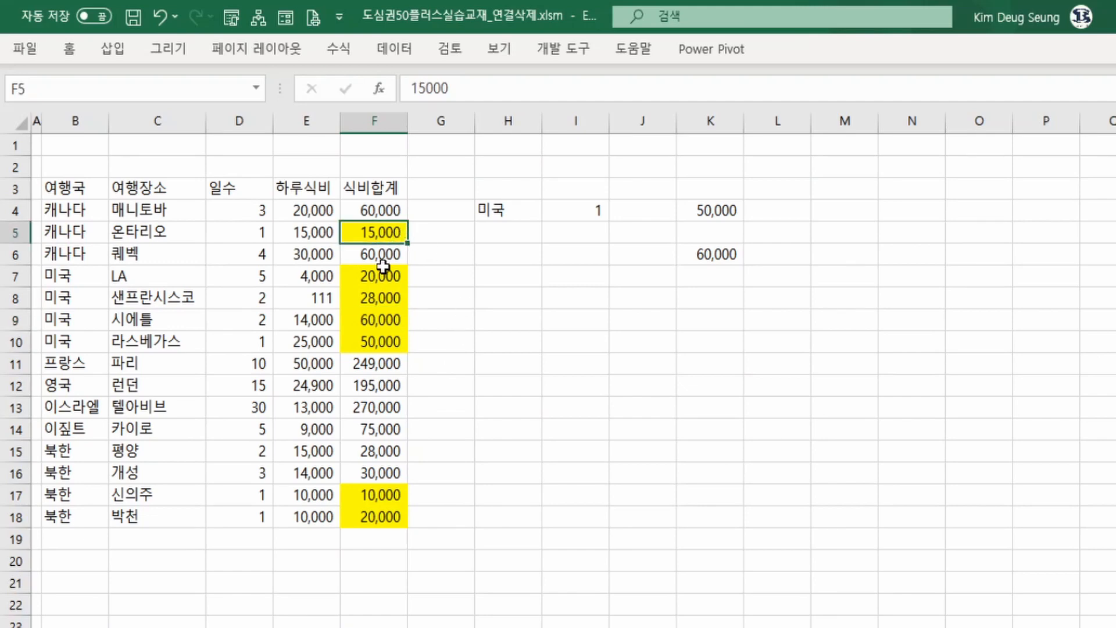
pyautogui.click(364, 495)
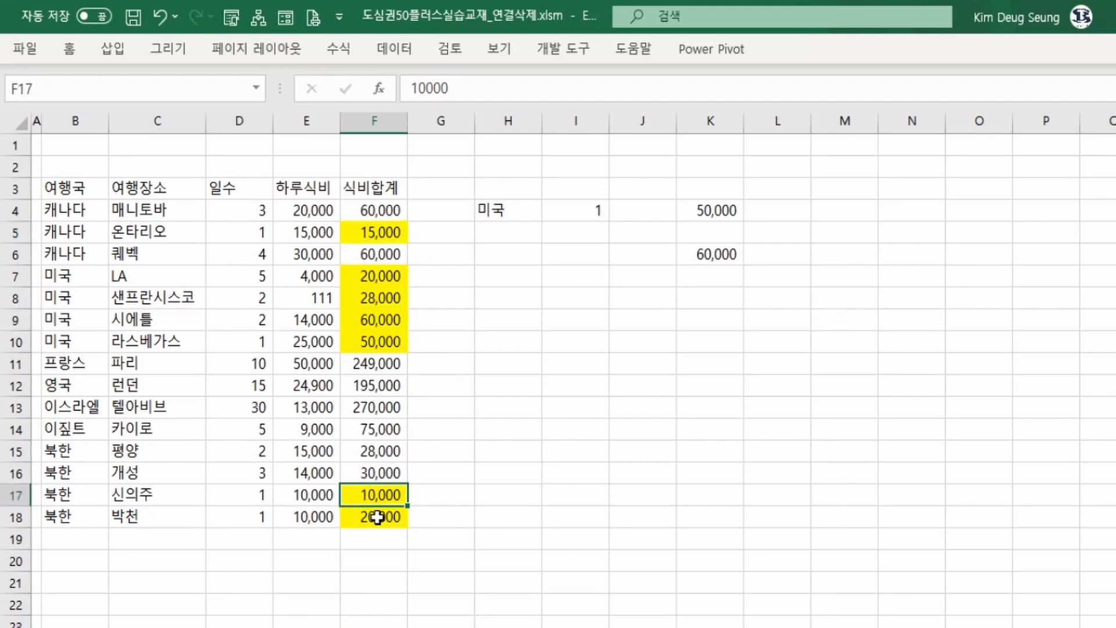
pyautogui.click(742, 259)
# Change MAX to MIN in K6's formula so it returns the minimum filtered meal total.
pyautogui.click(435, 88)
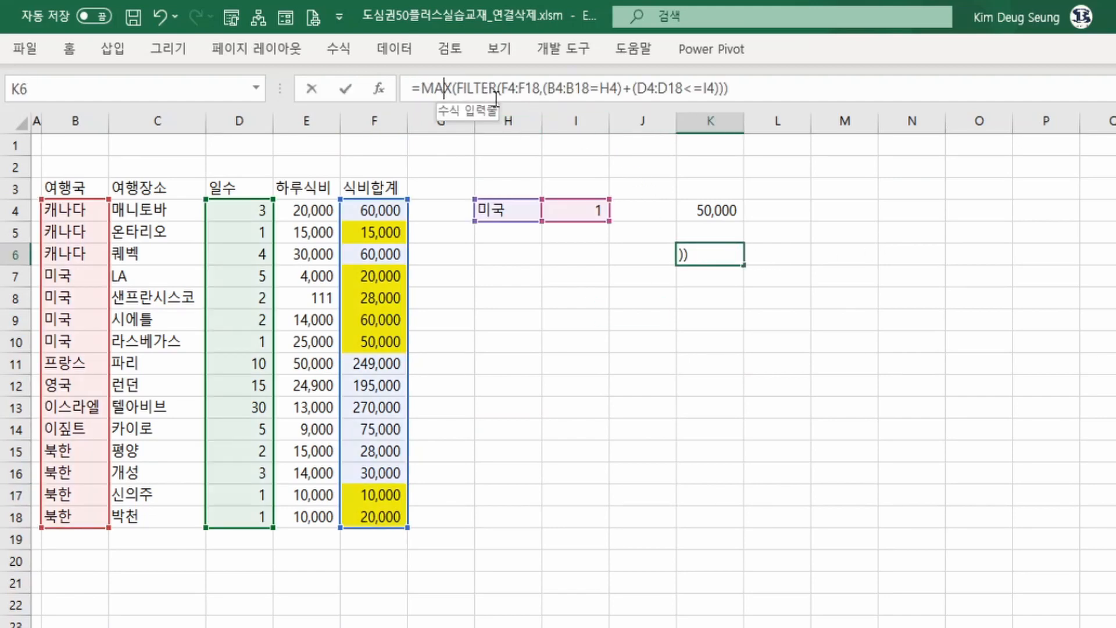
pyautogui.hotkey('shift', 'Right')
pyautogui.hotkey('shift', 'Right')
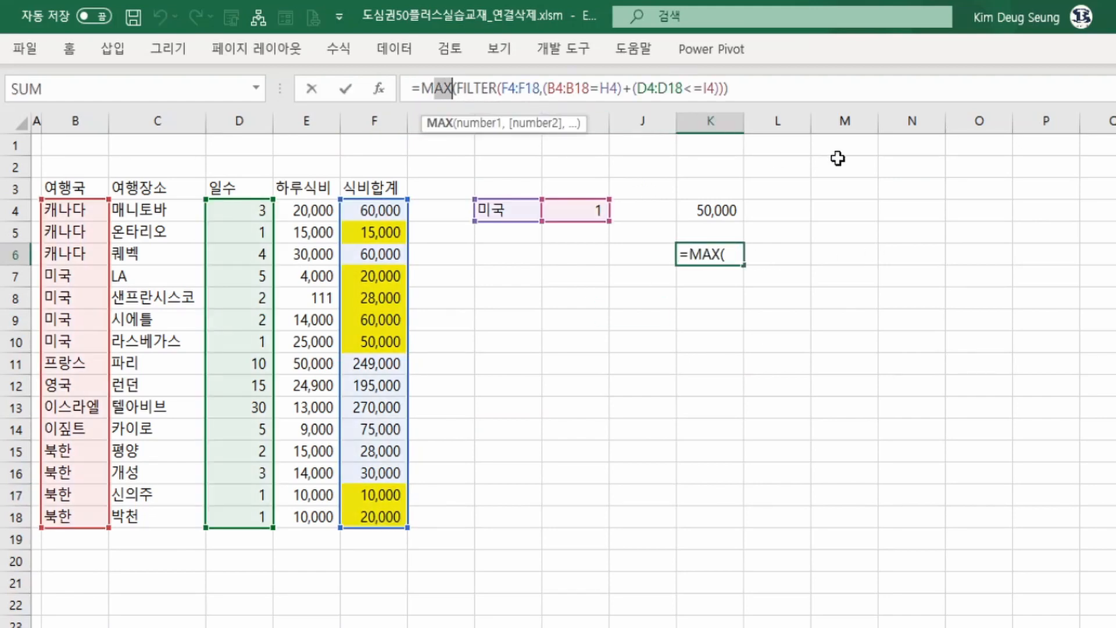
pyautogui.write('IN')
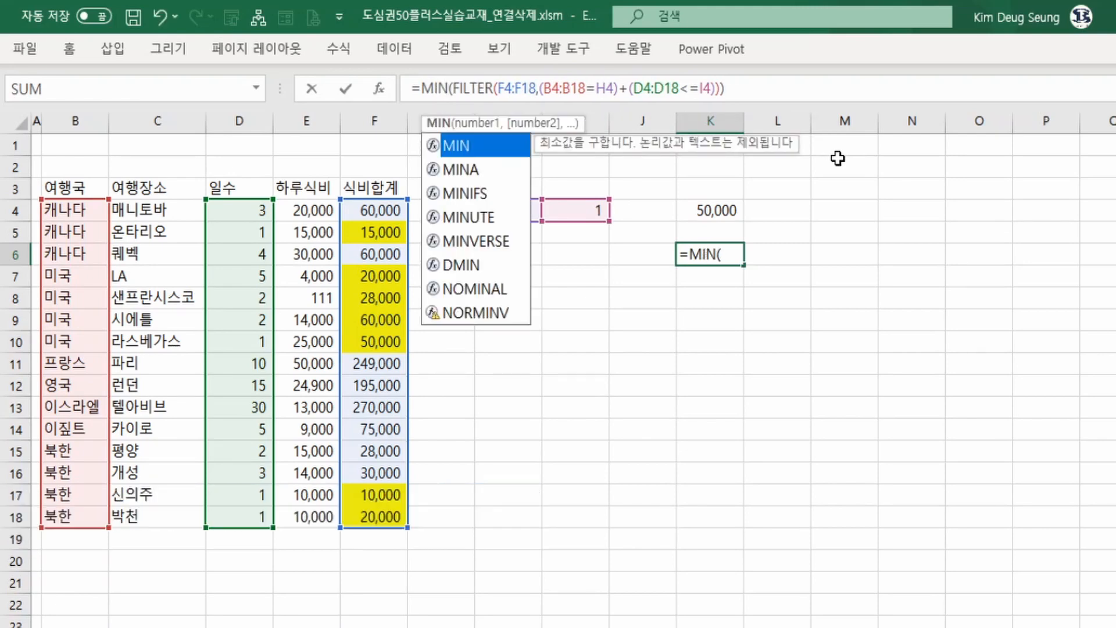
pyautogui.press('Return')
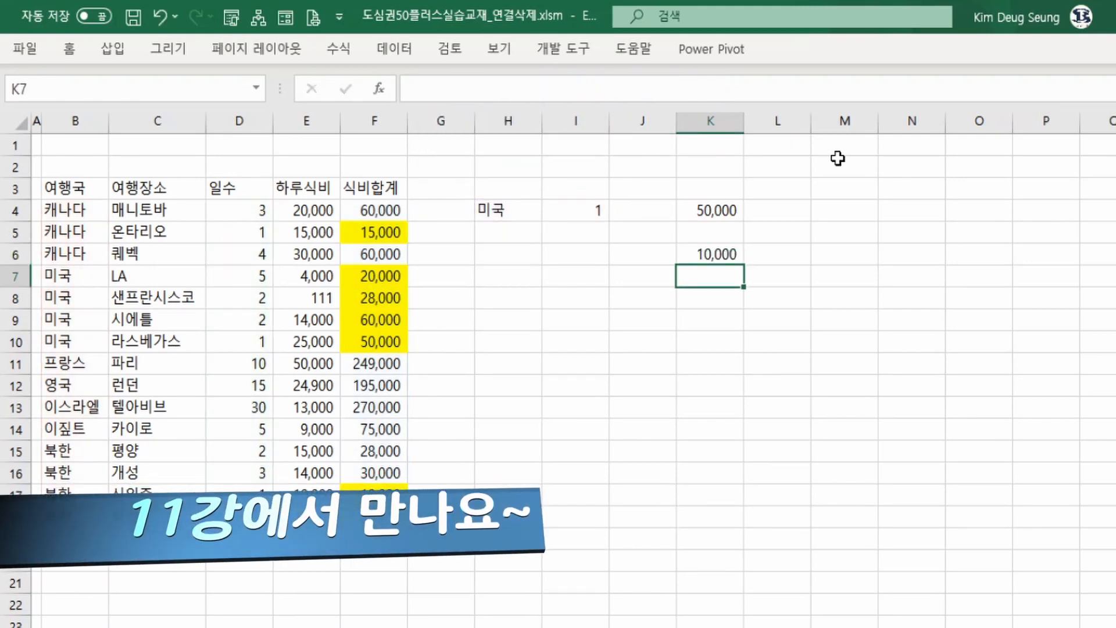